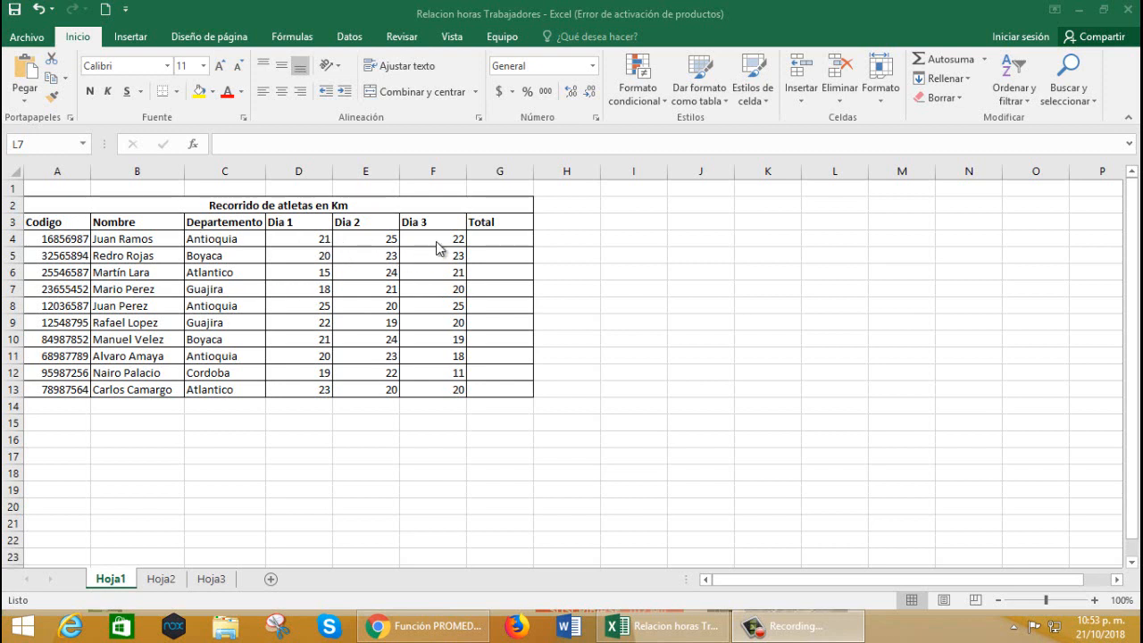
Sum D4:F4 into the first Total cell, G4, by applying AutoSum from the empty cell, and clear the result again
{"action": "left_click", "coordinate": [483, 239]}
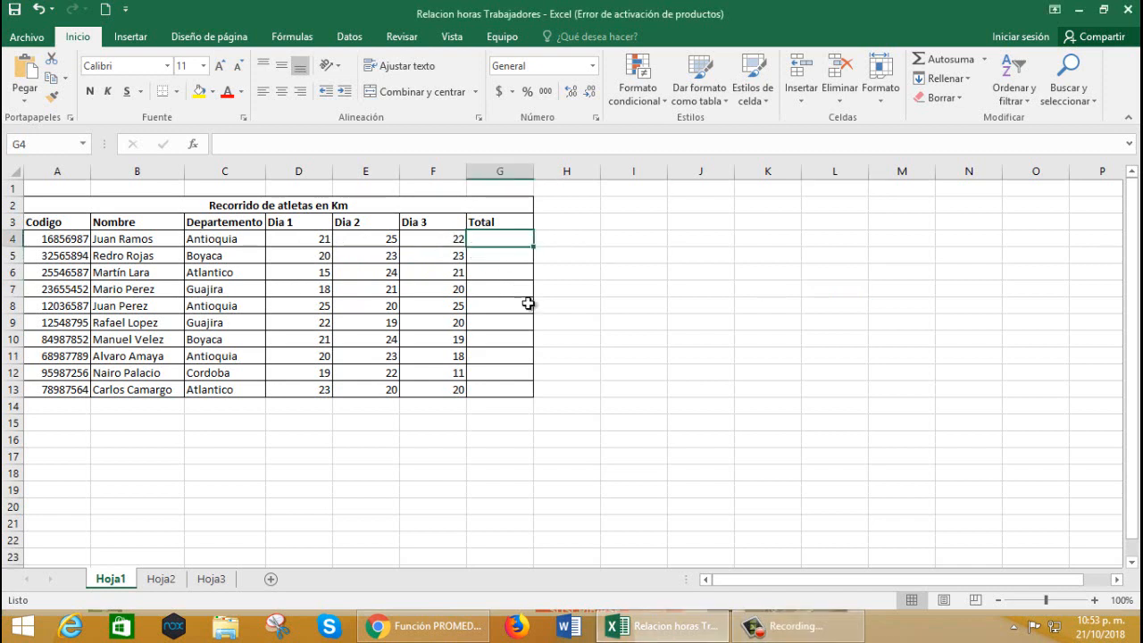
{"action": "left_click", "coordinate": [986, 60]}
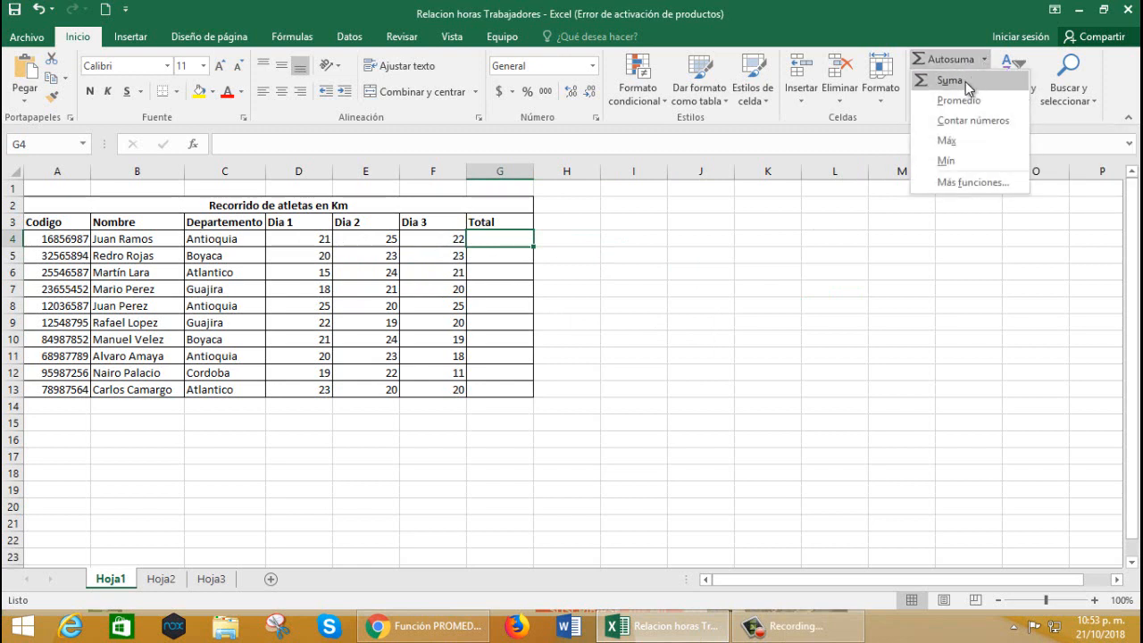
{"action": "left_click", "coordinate": [965, 81]}
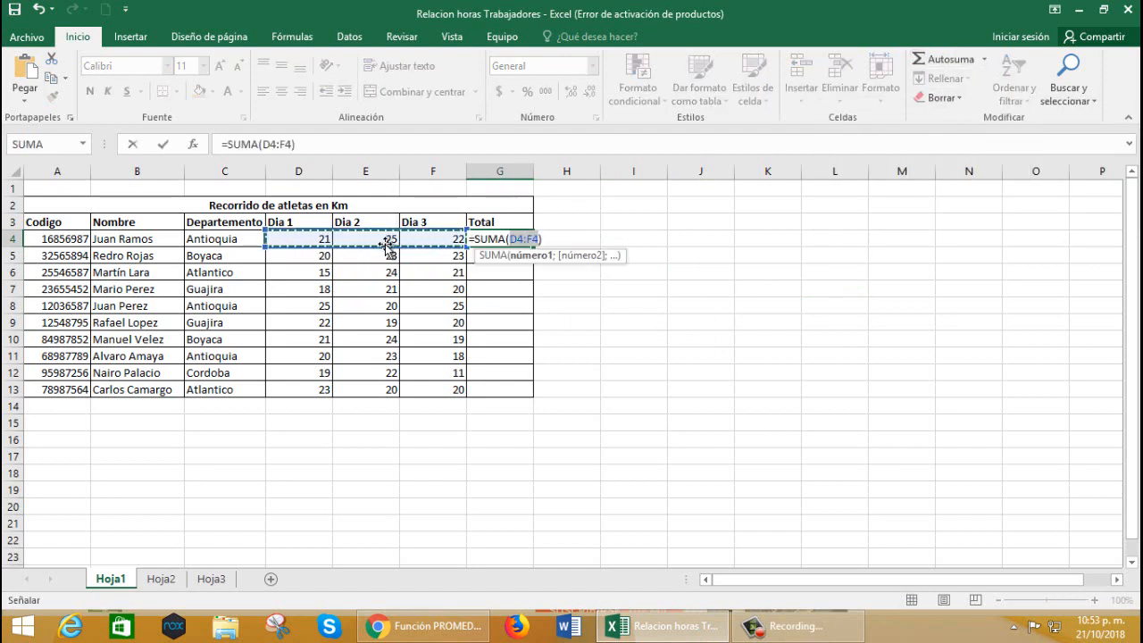
{"action": "key", "text": "Return"}
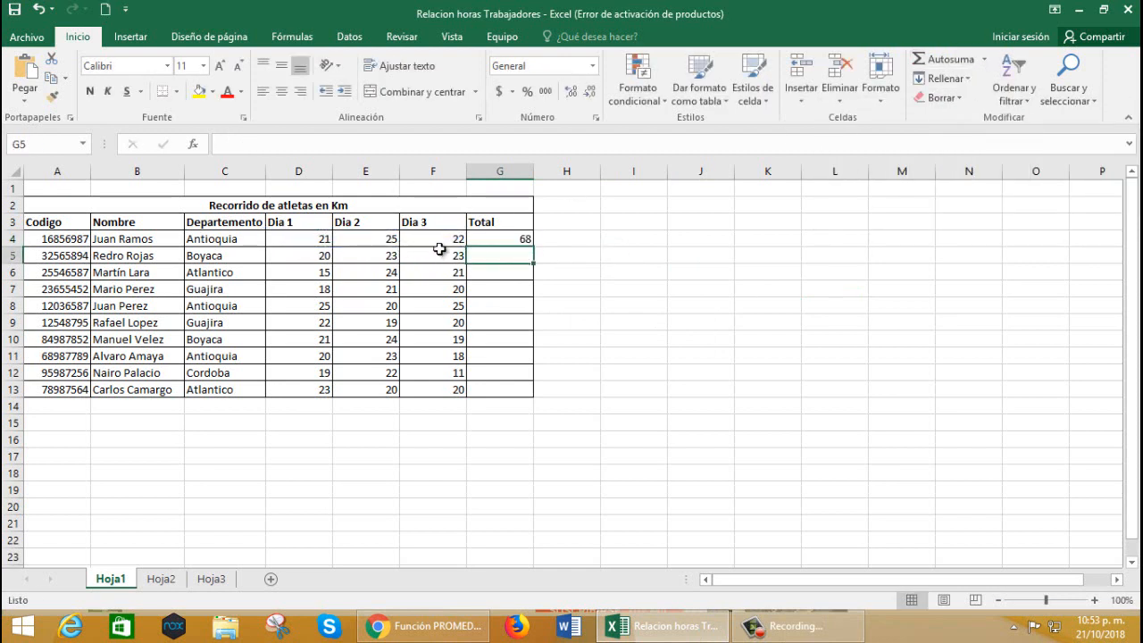
{"action": "left_click", "coordinate": [501, 239]}
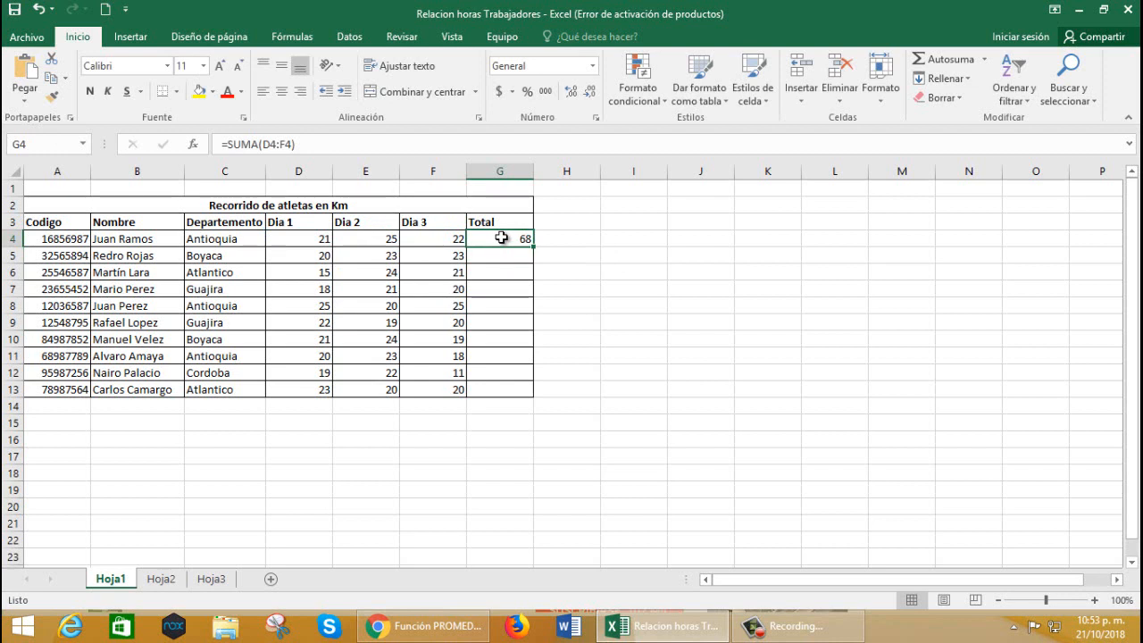
{"action": "key", "text": "Delete"}
{"action": "left_click", "coordinate": [651, 288]}
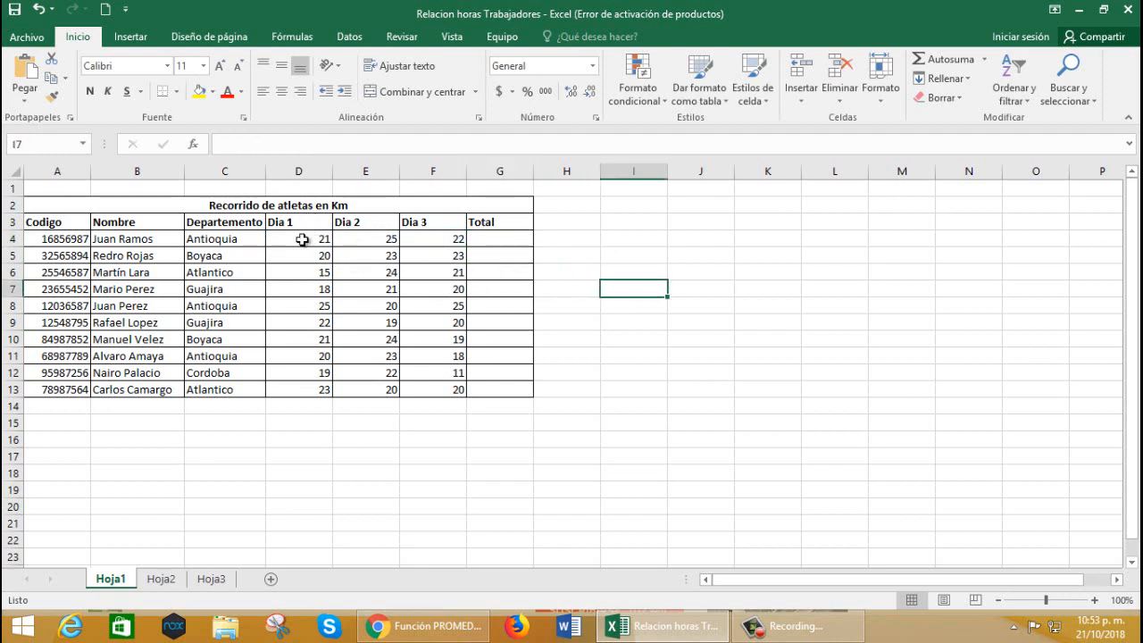
Sum the preselected range D4:F4 with AutoSum so the result goes into G4, and delete that total
{"action": "left_click_drag", "start_coordinate": [302, 240], "coordinate": [442, 240]}
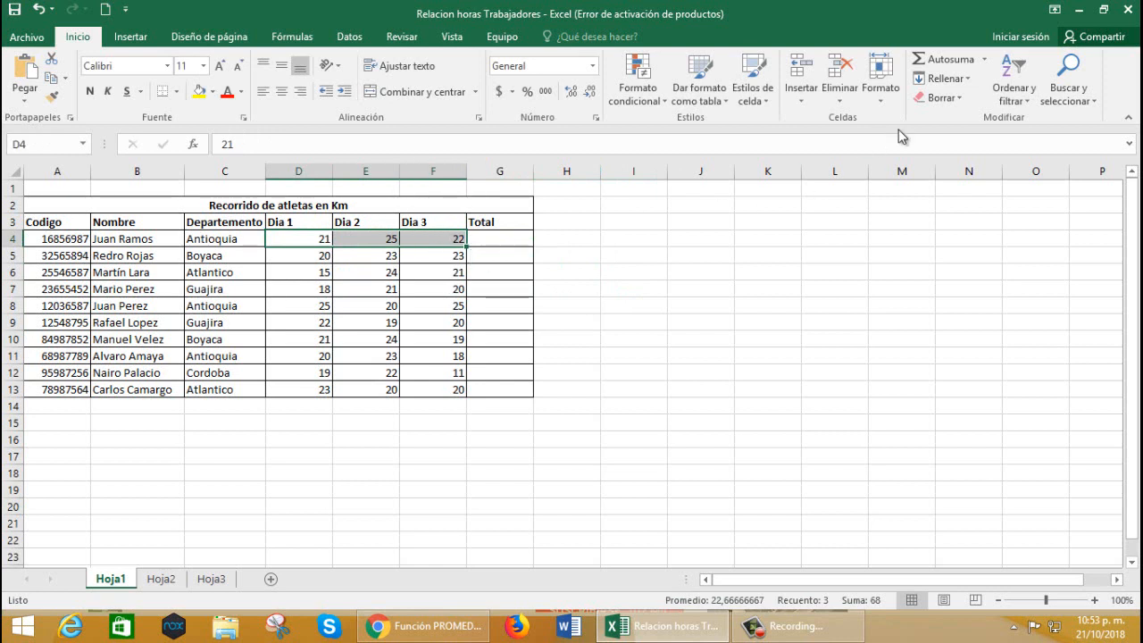
{"action": "left_click", "coordinate": [987, 59]}
{"action": "left_click", "coordinate": [956, 78]}
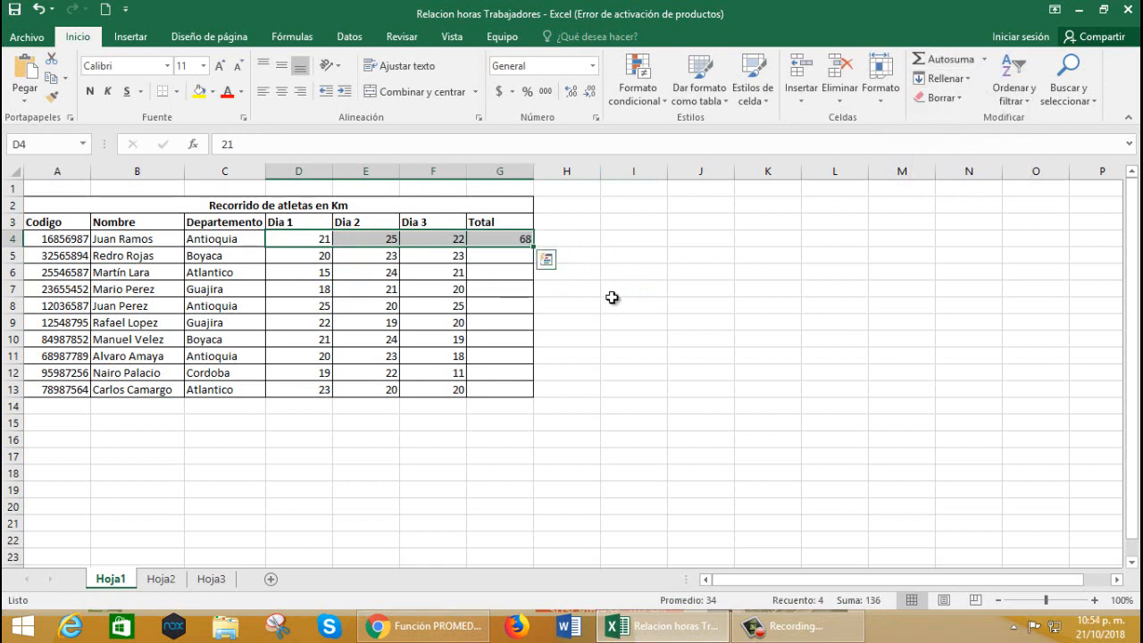
{"action": "left_click", "coordinate": [612, 297]}
{"action": "left_click", "coordinate": [494, 239]}
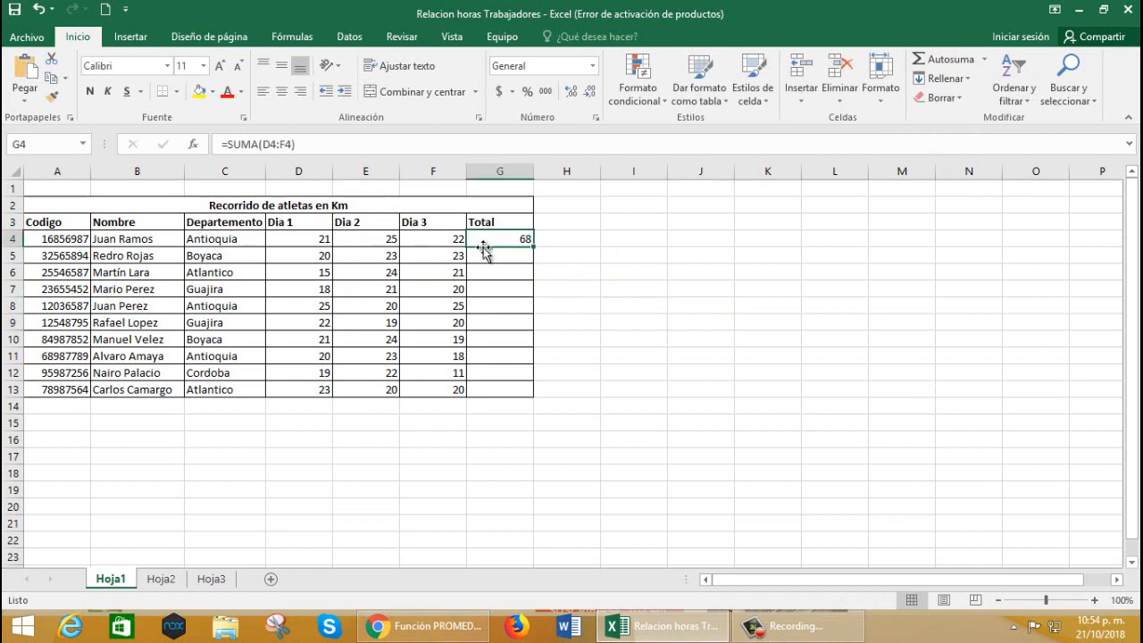
{"action": "key", "text": "Delete"}
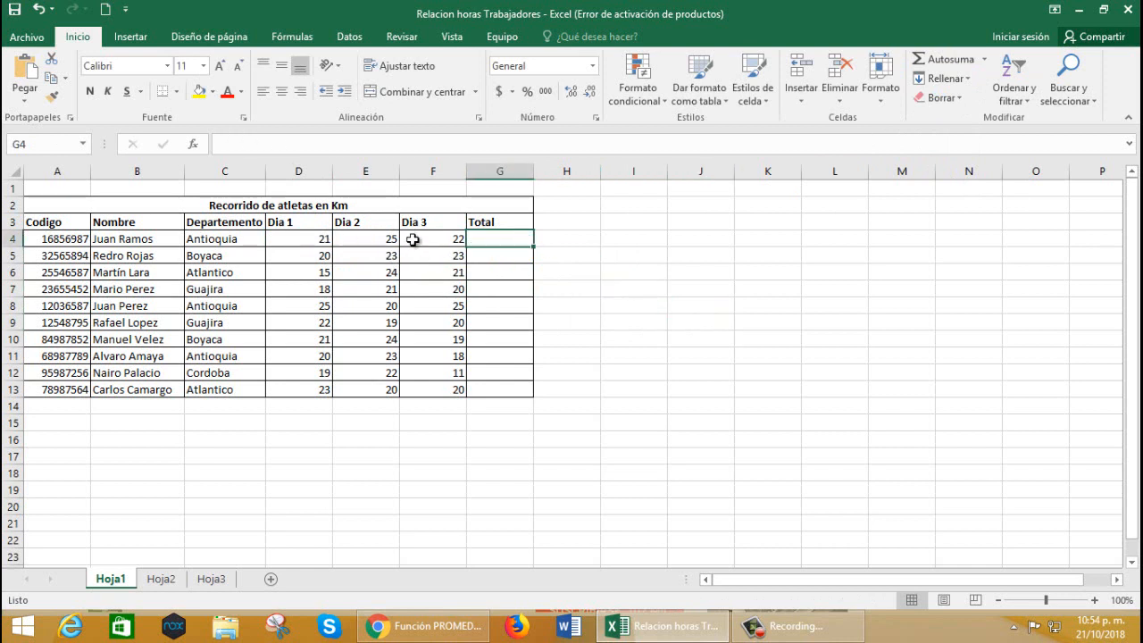
Enter the addition formula =D4+E4+F4 in G4 using cell references, and clear the cell again
{"action": "double_click", "coordinate": [478, 240]}
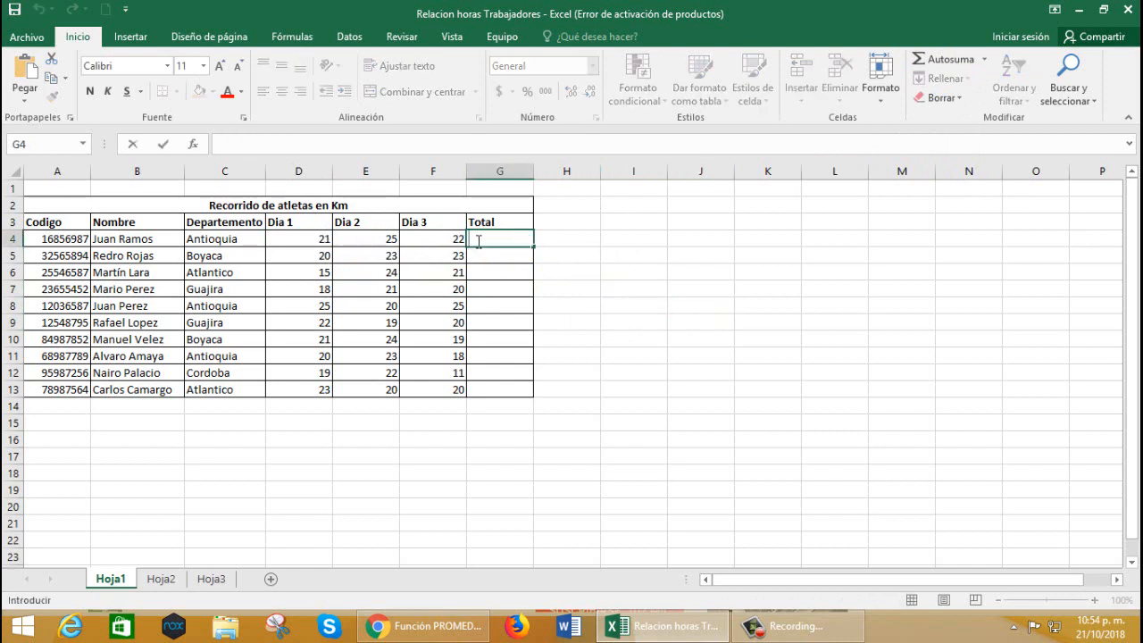
{"action": "type", "text": "="}
{"action": "left_click", "coordinate": [284, 241]}
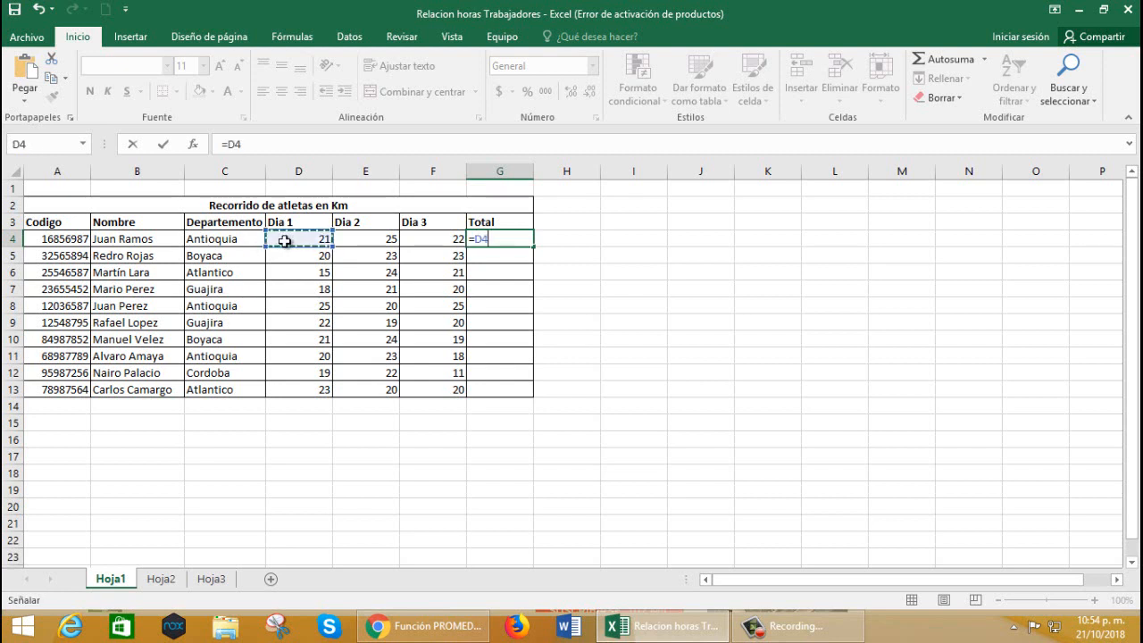
{"action": "type", "text": "+"}
{"action": "left_click", "coordinate": [353, 239]}
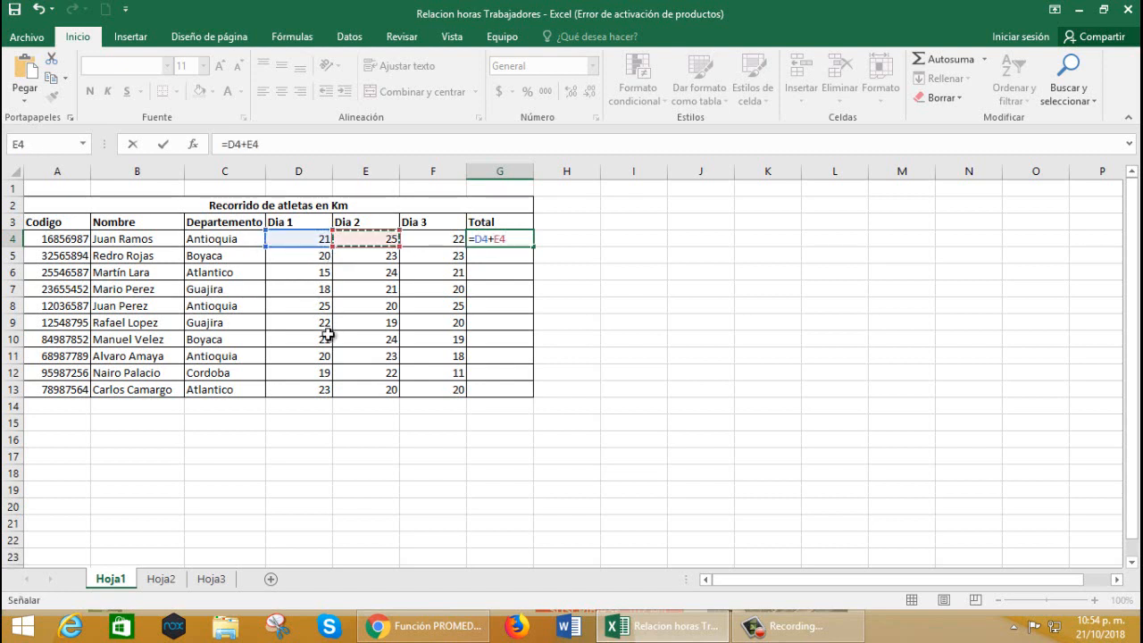
{"action": "type", "text": "+"}
{"action": "left_click", "coordinate": [426, 235]}
{"action": "type", "text": "+"}
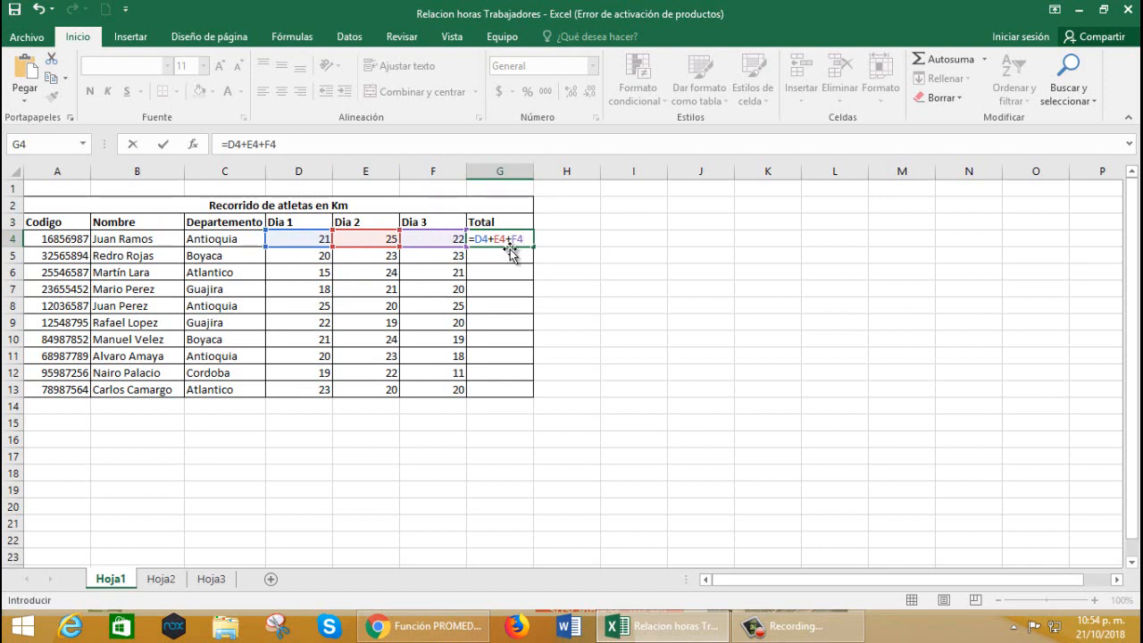
{"action": "key", "text": "Return"}
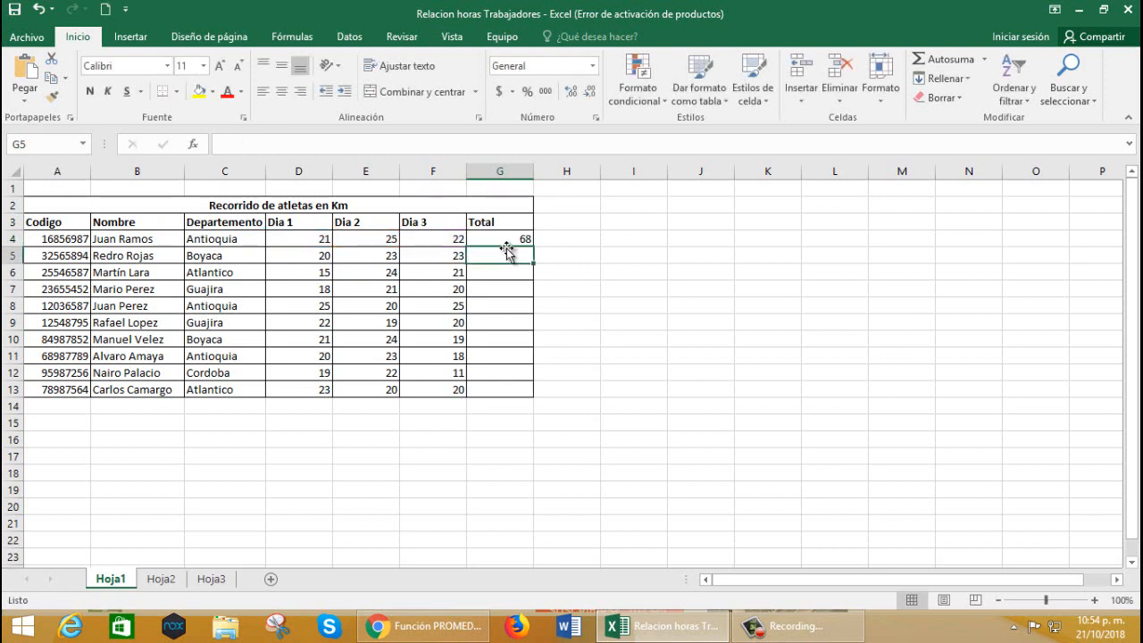
{"action": "left_click", "coordinate": [509, 239]}
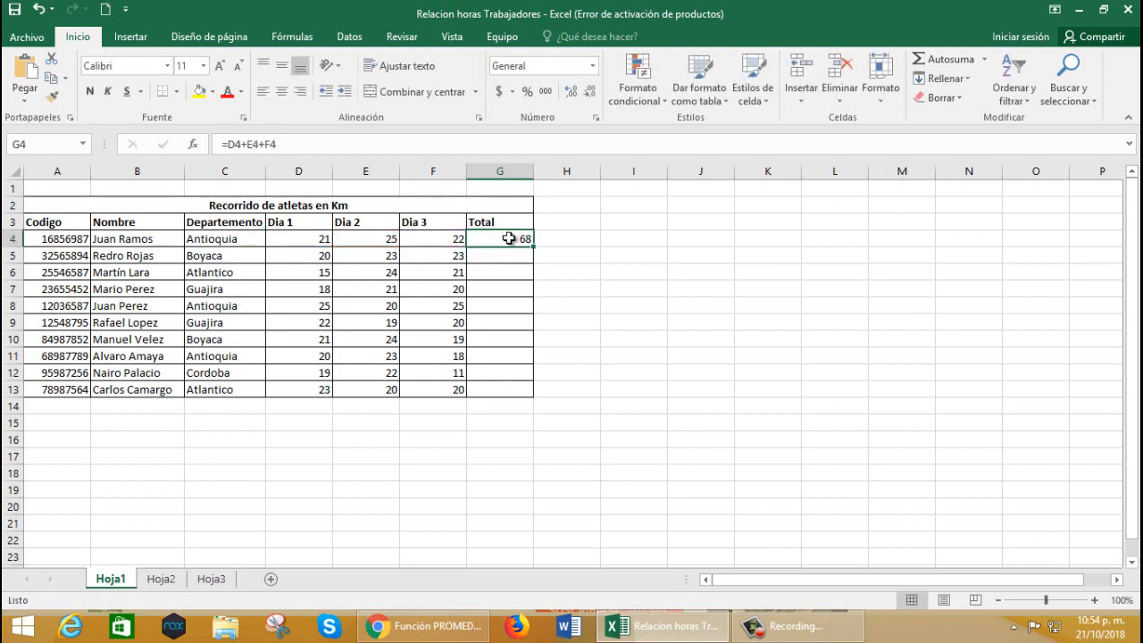
{"action": "key", "text": "Delete"}
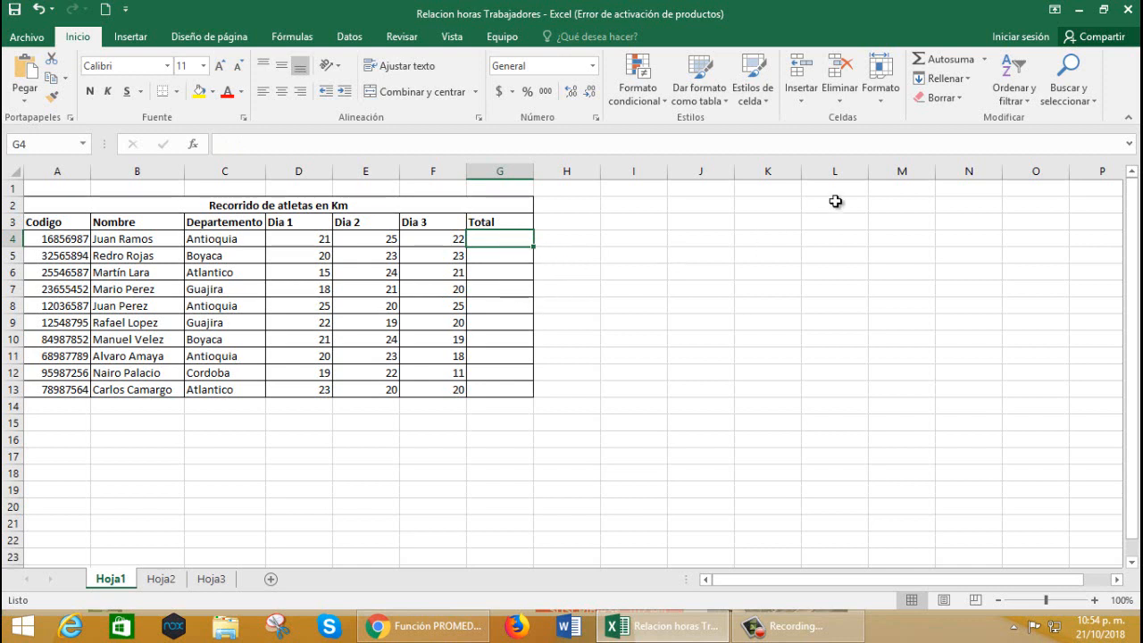
Total the three days of the first athlete, D4:F4, into G4 with AutoSum and check the resulting formula
{"action": "left_click", "coordinate": [304, 237]}
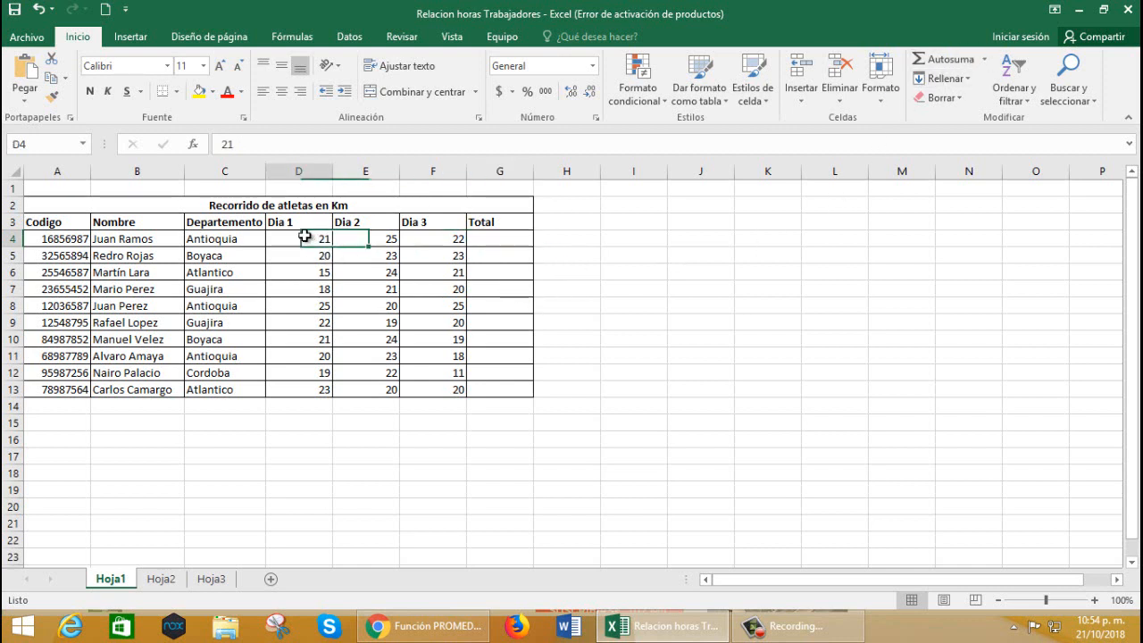
{"action": "left_click_drag", "start_coordinate": [305, 237], "coordinate": [415, 238]}
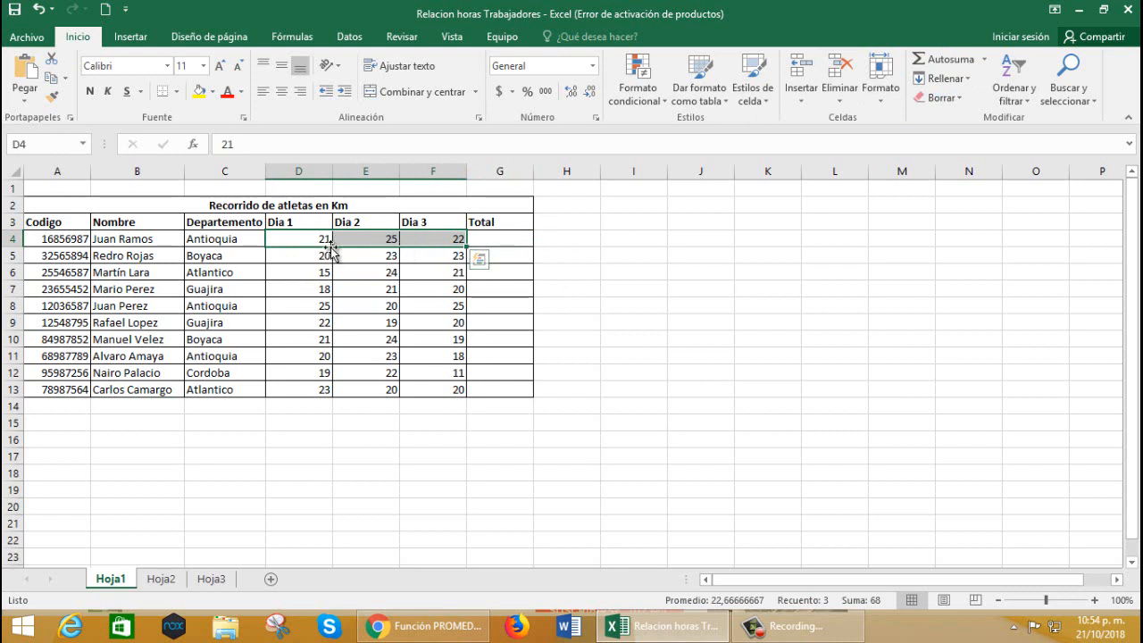
{"action": "left_click", "coordinate": [985, 60]}
{"action": "left_click", "coordinate": [963, 80]}
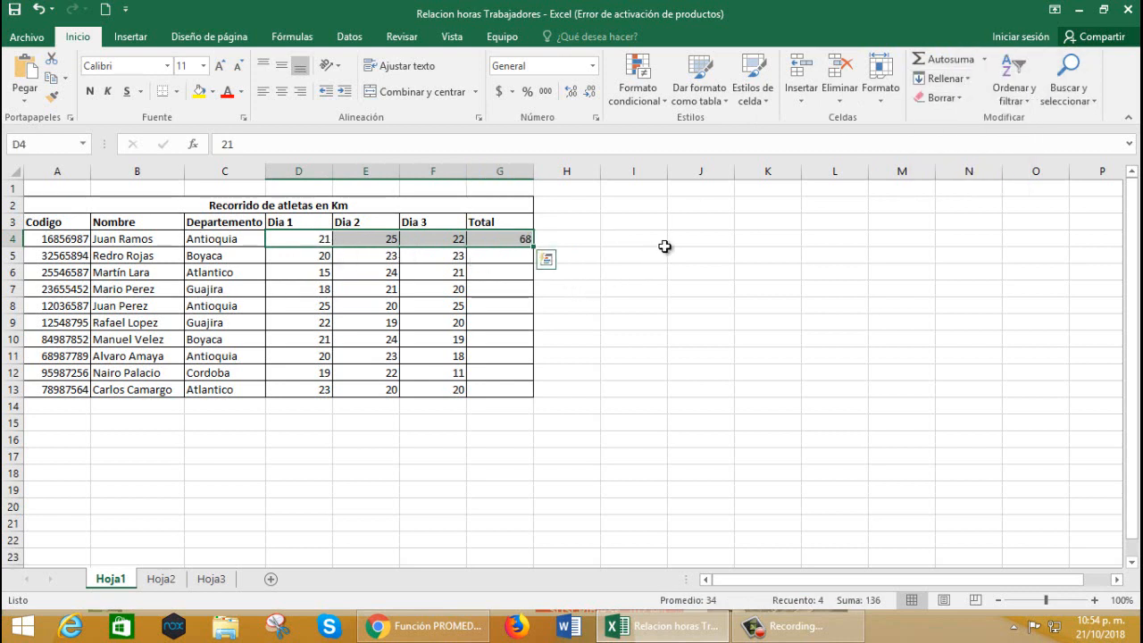
{"action": "left_click", "coordinate": [664, 245]}
{"action": "left_click", "coordinate": [497, 242]}
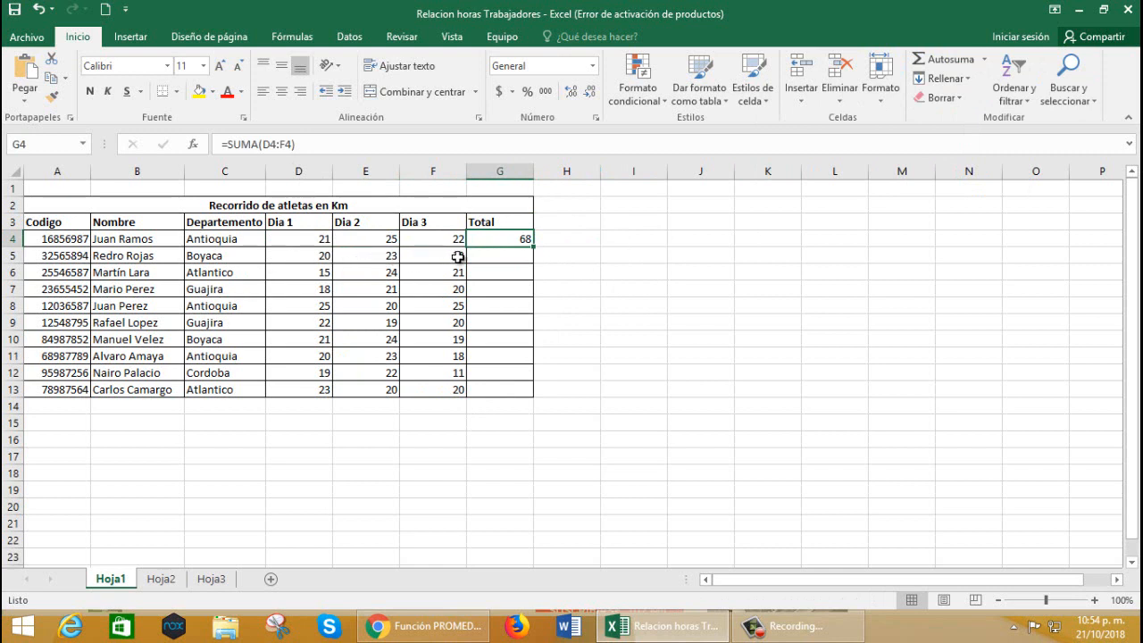
{"action": "left_click_drag", "start_coordinate": [309, 260], "coordinate": [434, 257]}
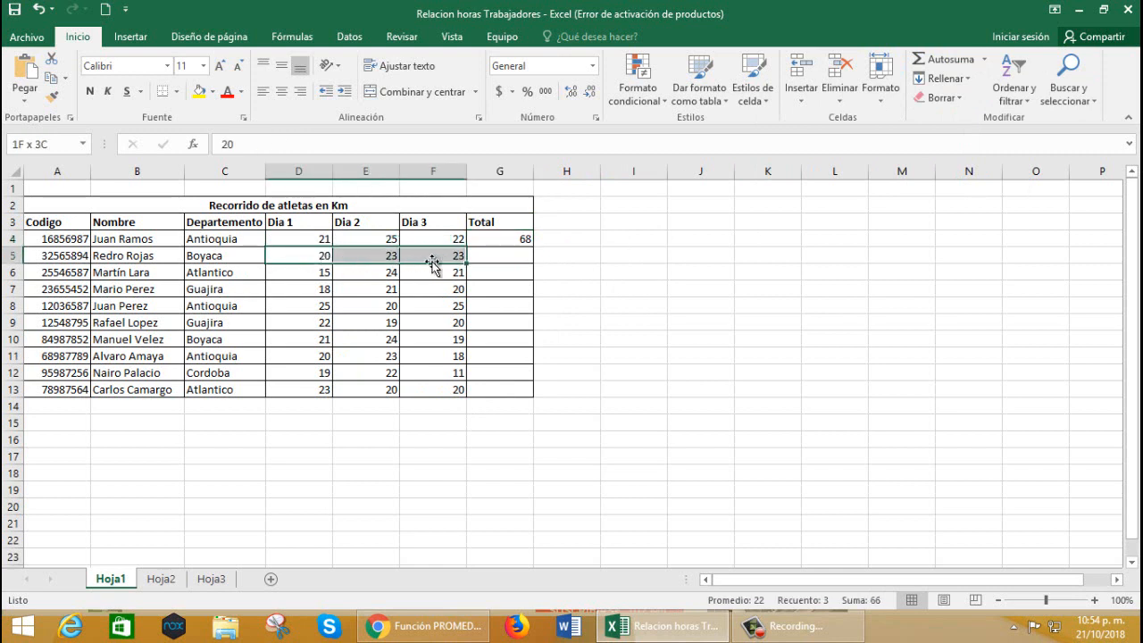
{"action": "left_click_drag", "start_coordinate": [310, 271], "coordinate": [434, 272]}
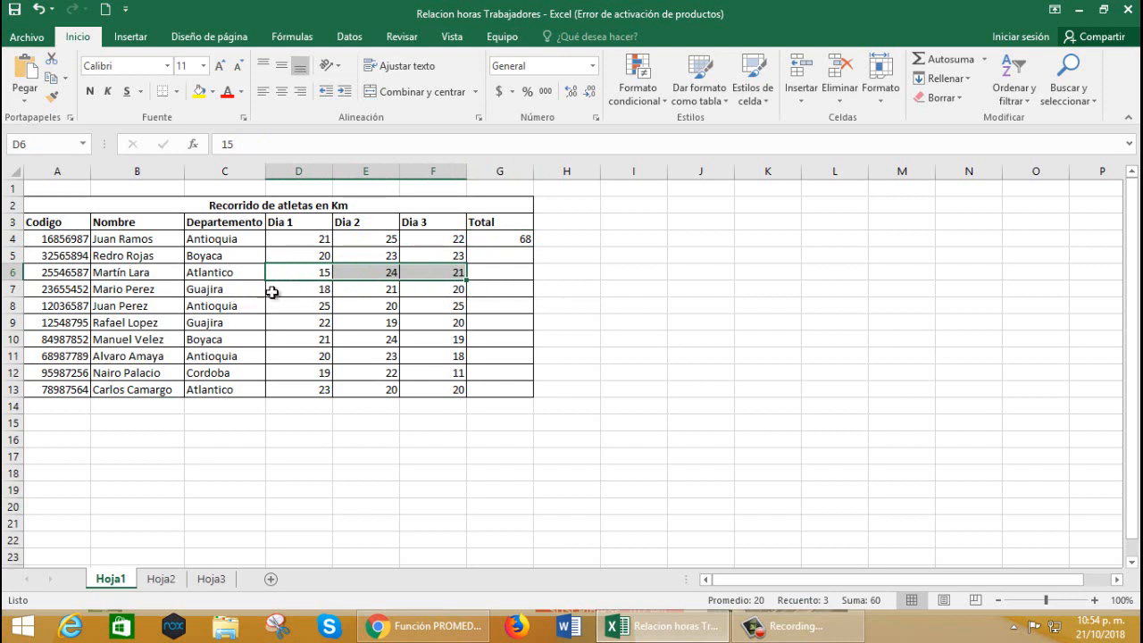
{"action": "left_click_drag", "start_coordinate": [272, 290], "coordinate": [438, 306]}
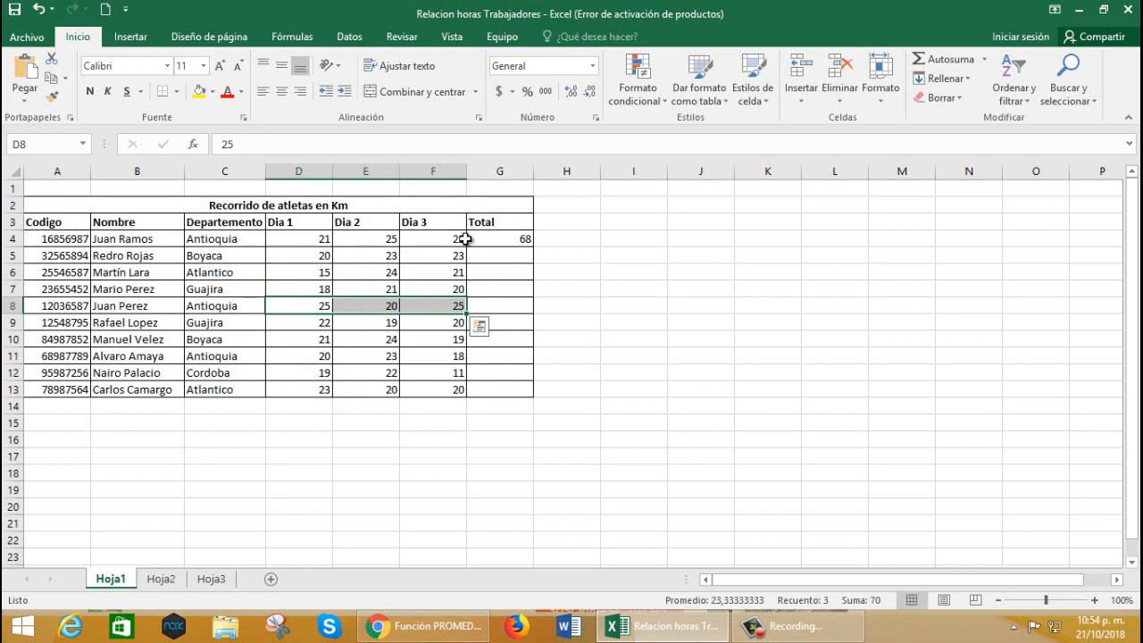
Fill the SUMA formula from G4 down the Total column to G13
{"action": "left_click", "coordinate": [518, 239]}
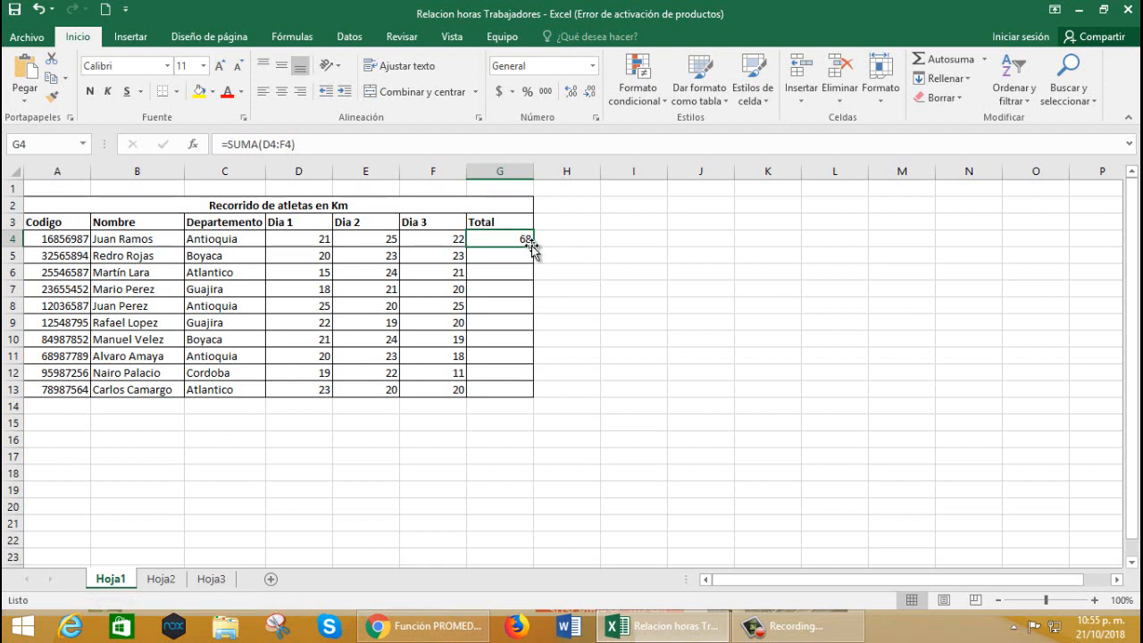
{"action": "double_click", "coordinate": [532, 246]}
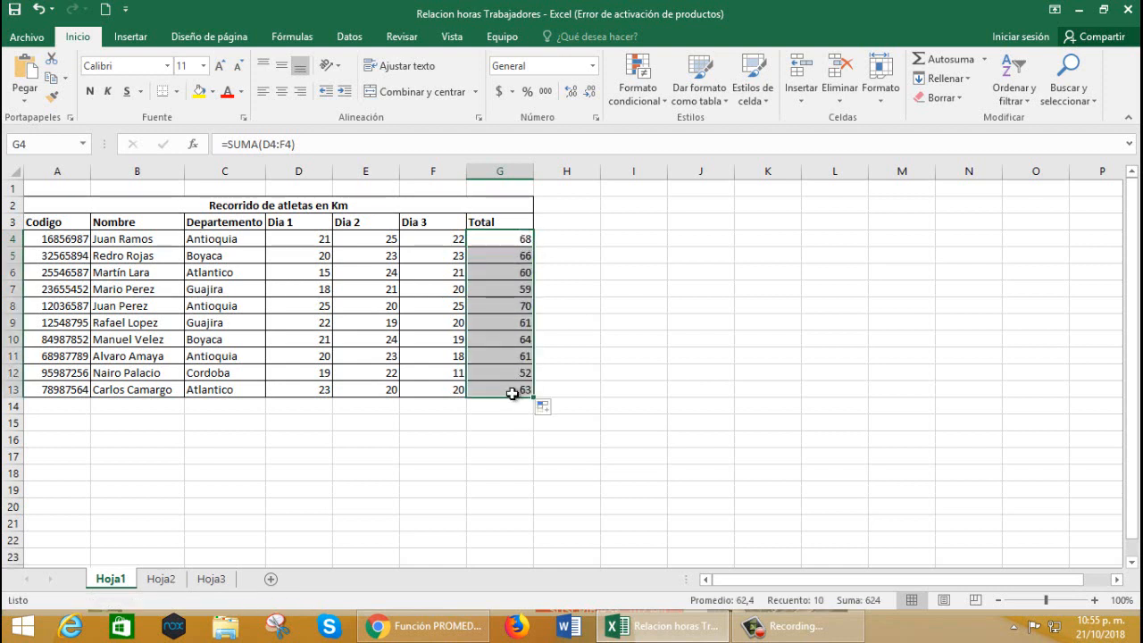
Examine the copied SUMA formulas in the Total column to see how the row references adapt to each athlete
{"action": "left_click", "coordinate": [516, 254]}
{"action": "left_click", "coordinate": [513, 272]}
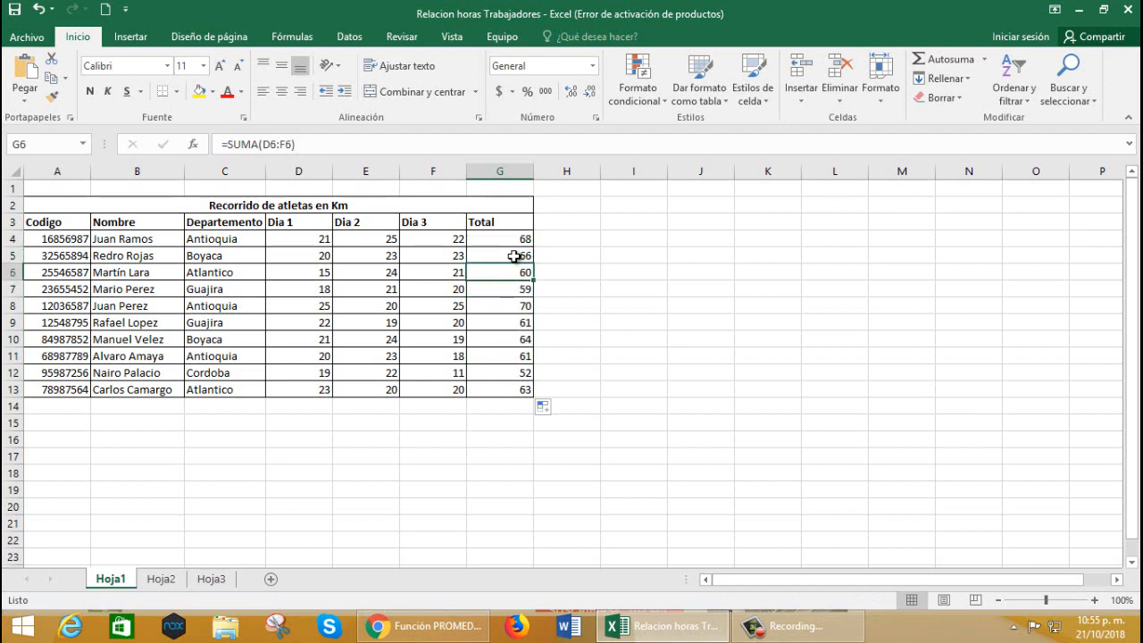
{"action": "left_click", "coordinate": [517, 255]}
{"action": "left_click", "coordinate": [517, 239]}
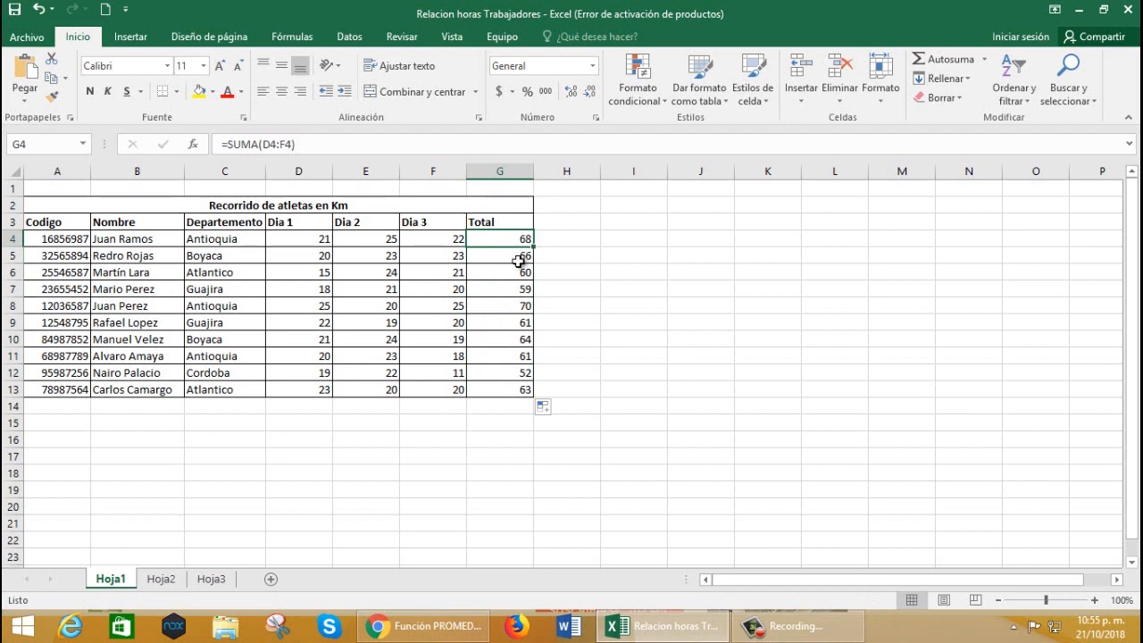
{"action": "left_click", "coordinate": [507, 256]}
{"action": "left_click", "coordinate": [516, 272]}
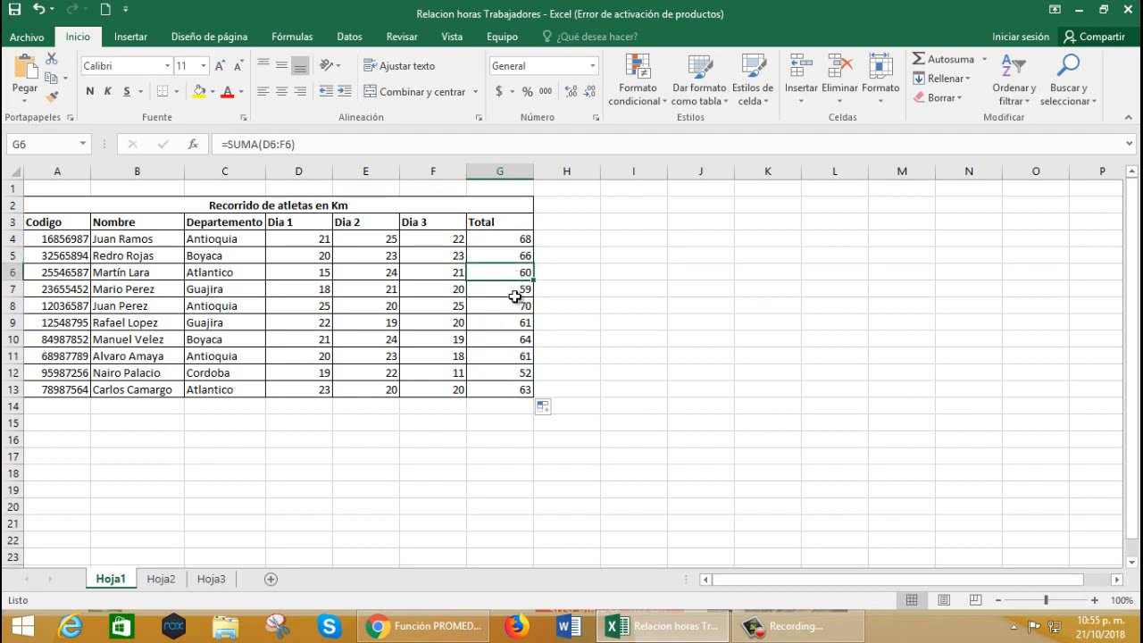
{"action": "left_click", "coordinate": [515, 292]}
{"action": "left_click", "coordinate": [516, 307]}
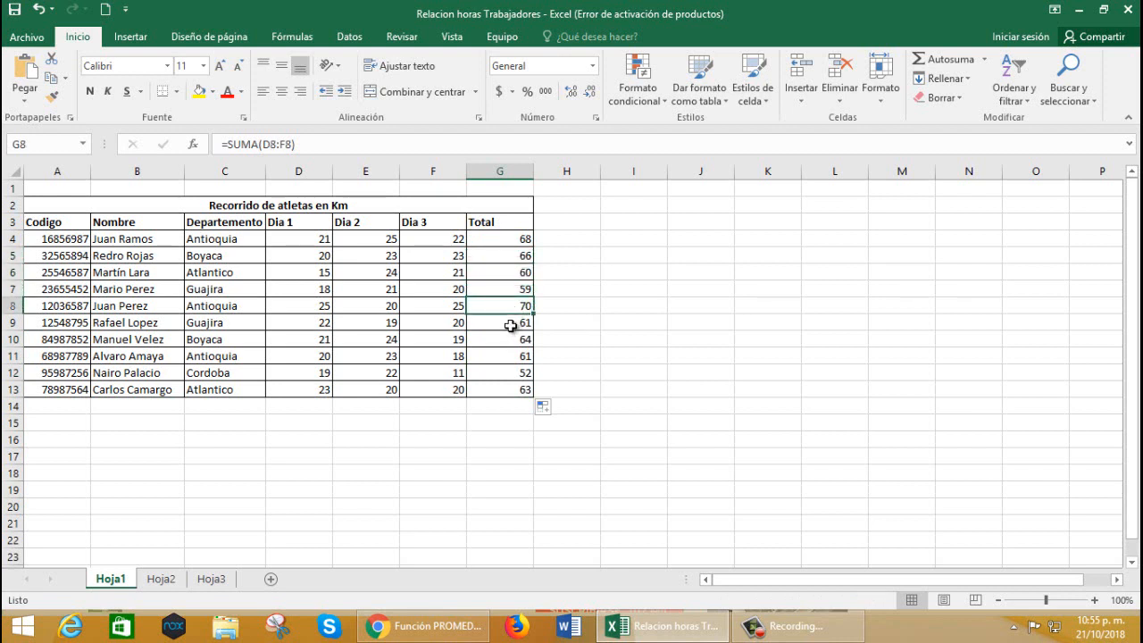
{"action": "left_click", "coordinate": [509, 326]}
{"action": "left_click", "coordinate": [511, 339]}
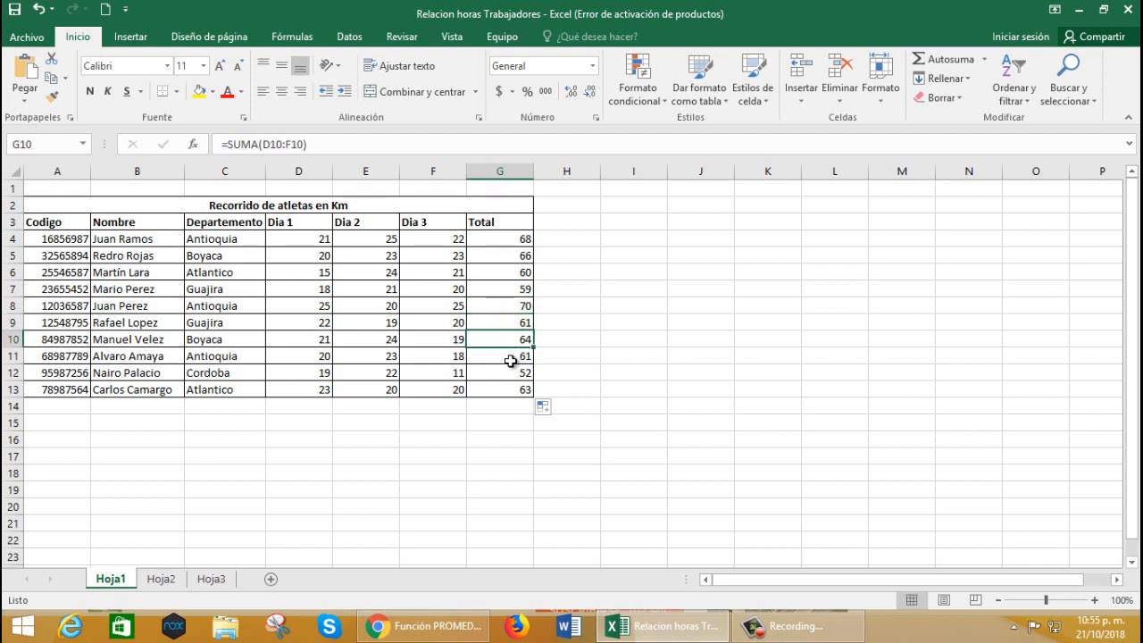
{"action": "left_click", "coordinate": [511, 359]}
{"action": "left_click", "coordinate": [504, 259]}
{"action": "left_click", "coordinate": [510, 238]}
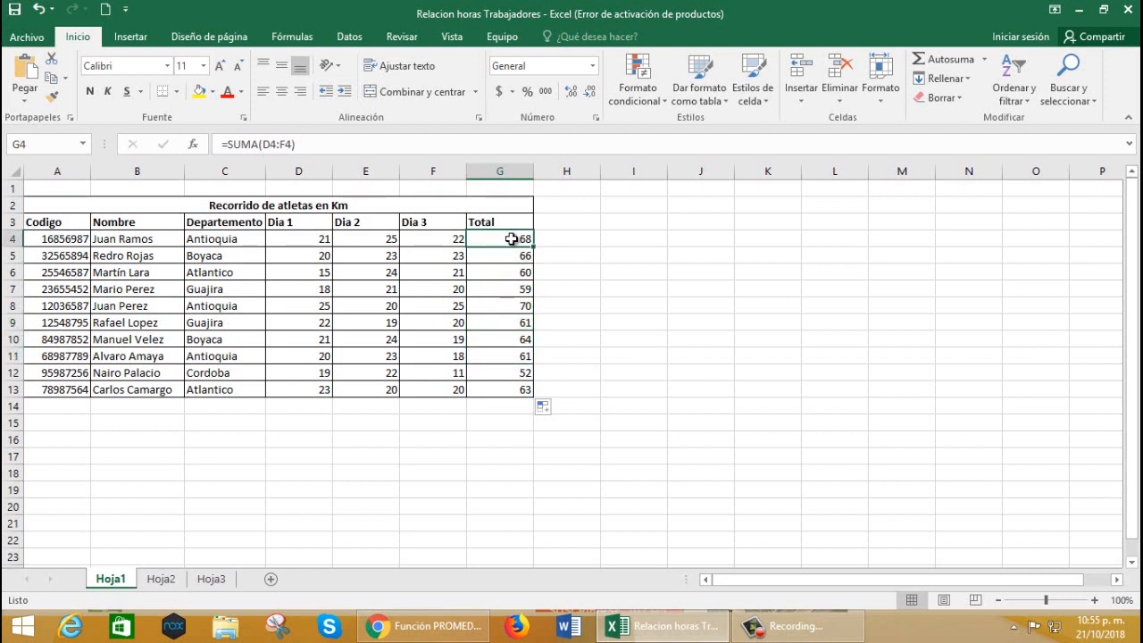
{"action": "left_click", "coordinate": [516, 256]}
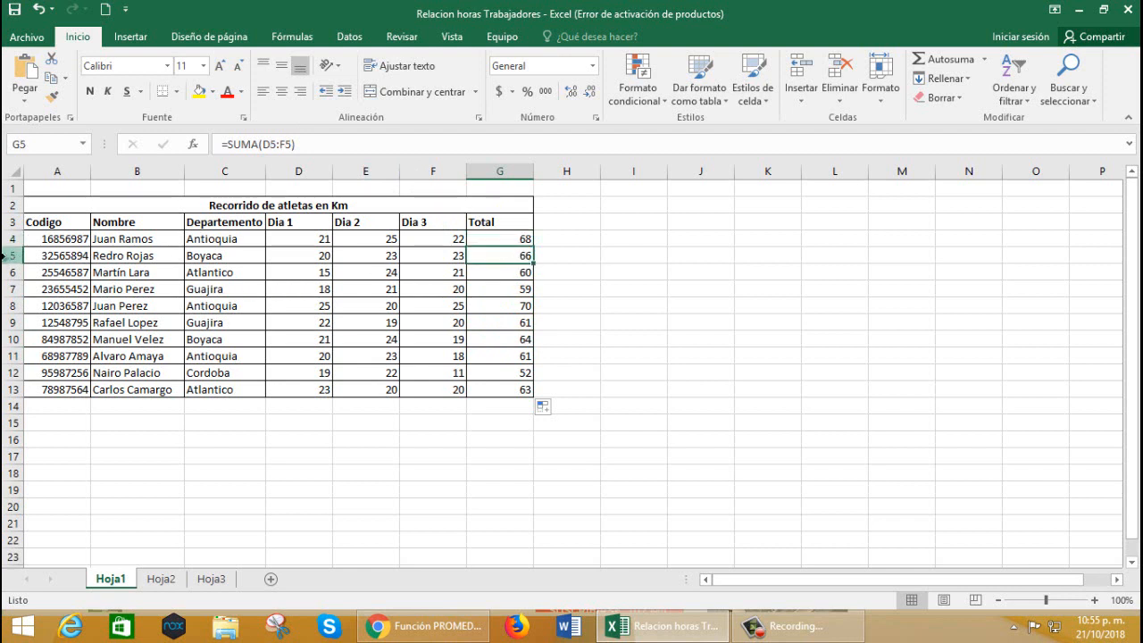
{"action": "left_click", "coordinate": [500, 271]}
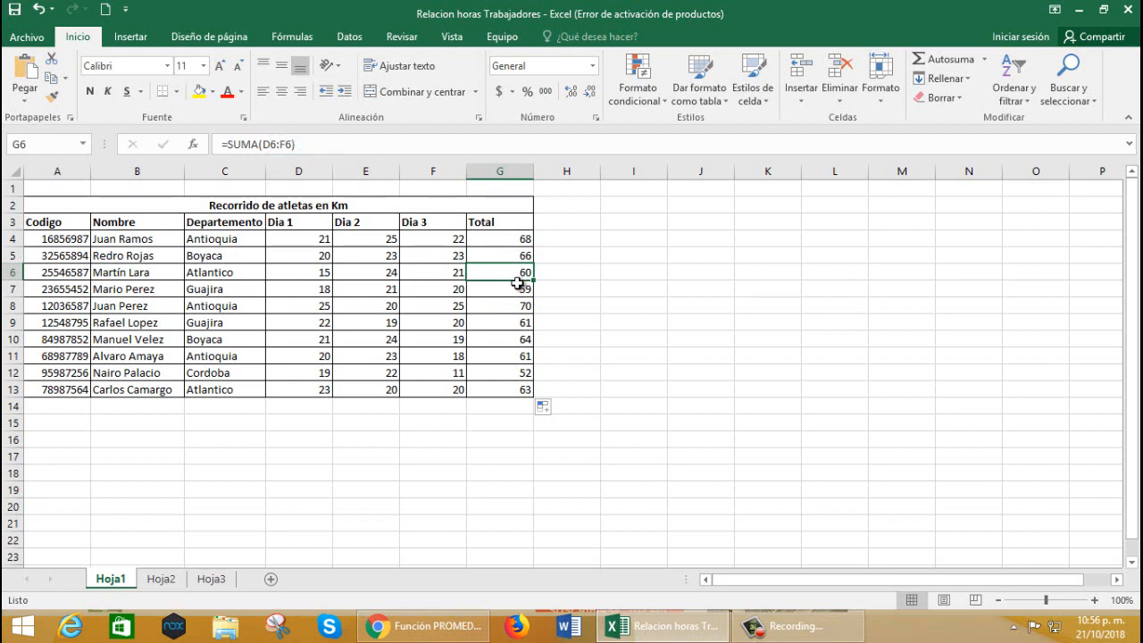
{"action": "left_click_drag", "start_coordinate": [518, 339], "coordinate": [506, 368]}
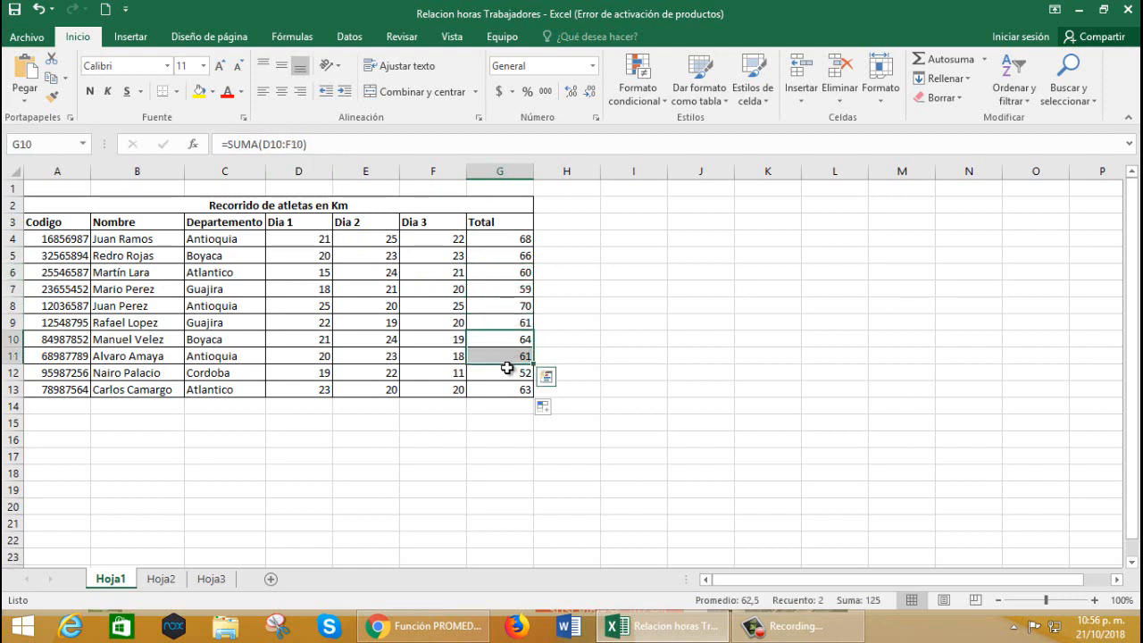
Check the copied SUMA formulas in G12 and G13, and open Hoja2 to review its list of questions about the athletes
{"action": "left_click", "coordinate": [510, 376]}
{"action": "left_click", "coordinate": [502, 391]}
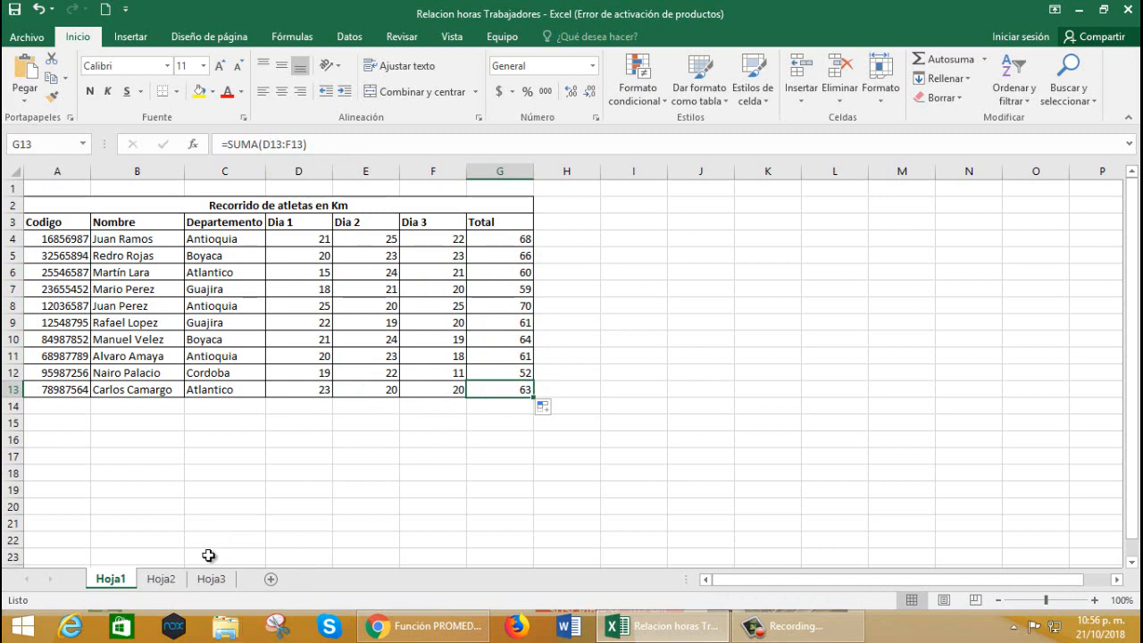
{"action": "left_click", "coordinate": [162, 580]}
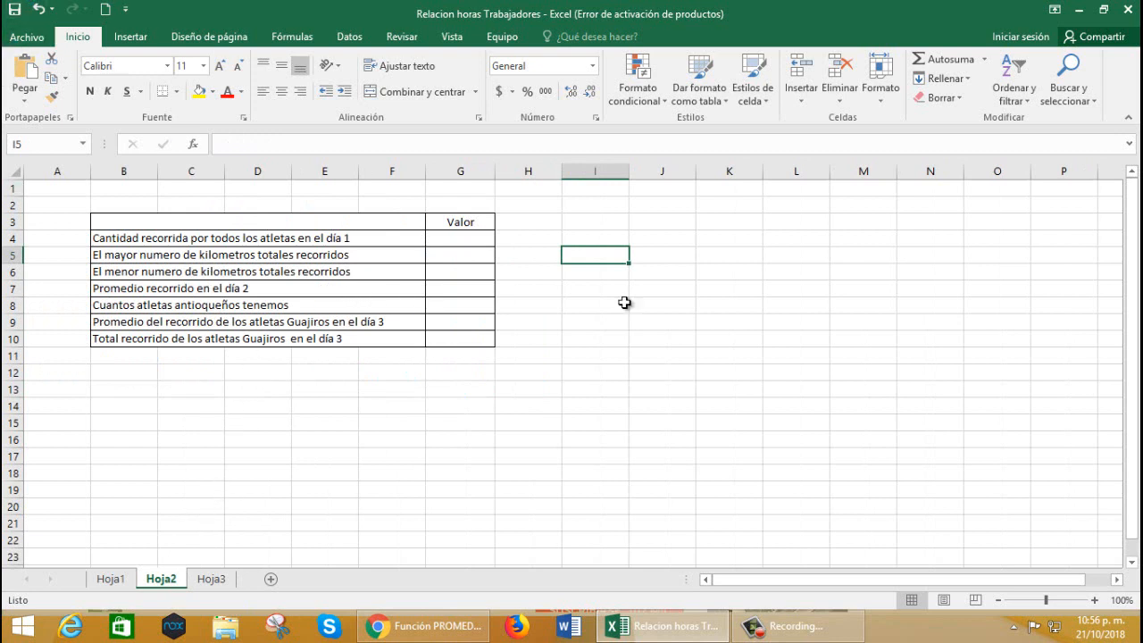
{"action": "left_click", "coordinate": [675, 309]}
{"action": "left_click", "coordinate": [448, 236]}
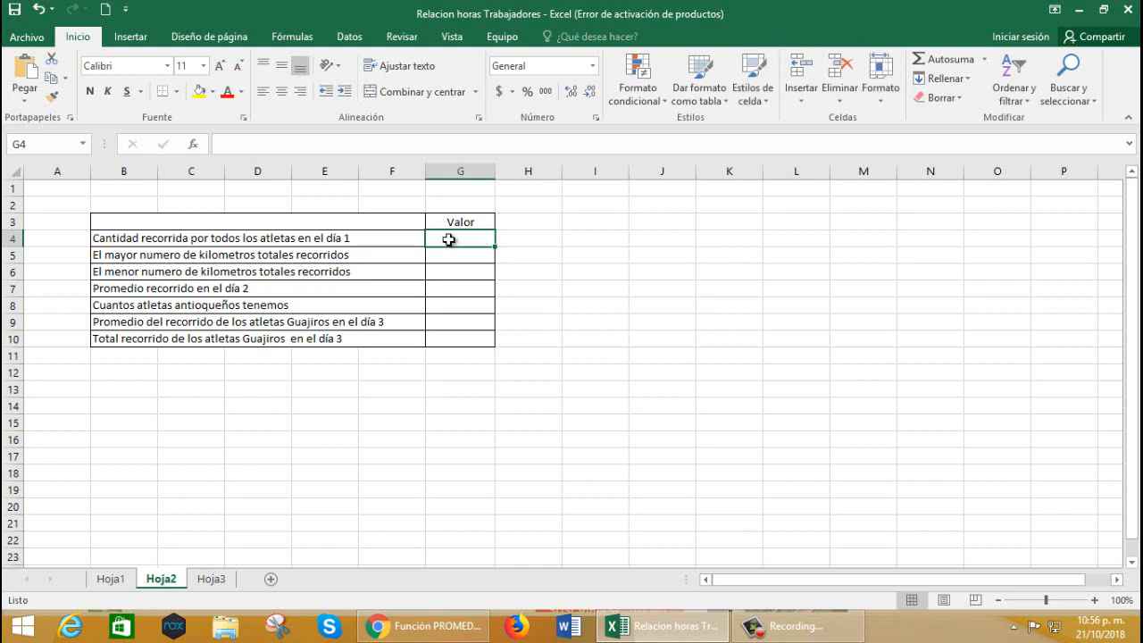
{"action": "left_click", "coordinate": [728, 406]}
{"action": "left_click", "coordinate": [556, 241]}
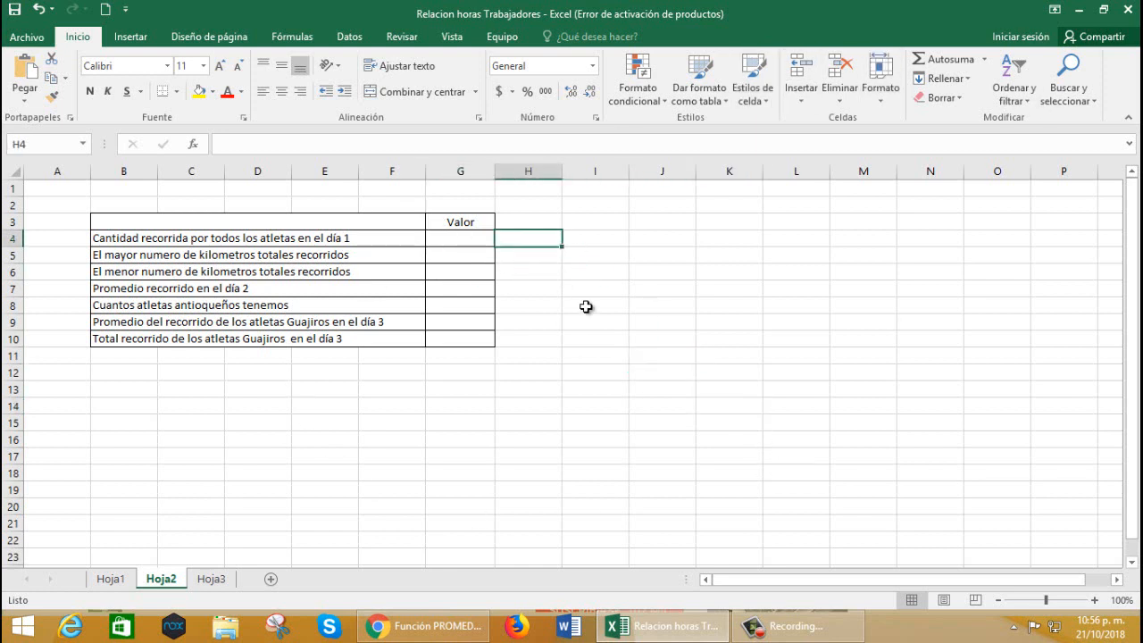
{"action": "left_click", "coordinate": [658, 242]}
{"action": "left_click", "coordinate": [766, 235]}
Sum the Dia 1 kilometres of all athletes, Hoja1!D4:D13, into G4 of Hoja2 with AutoSum and check the resulting formula
{"action": "left_click", "coordinate": [448, 236]}
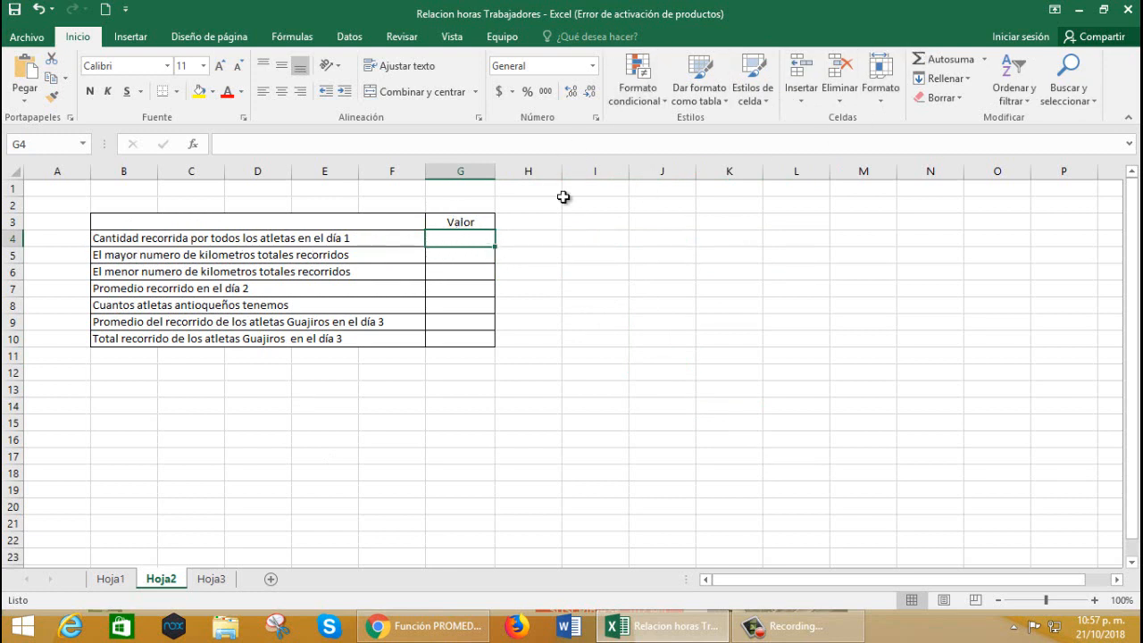
{"action": "left_click", "coordinate": [986, 59]}
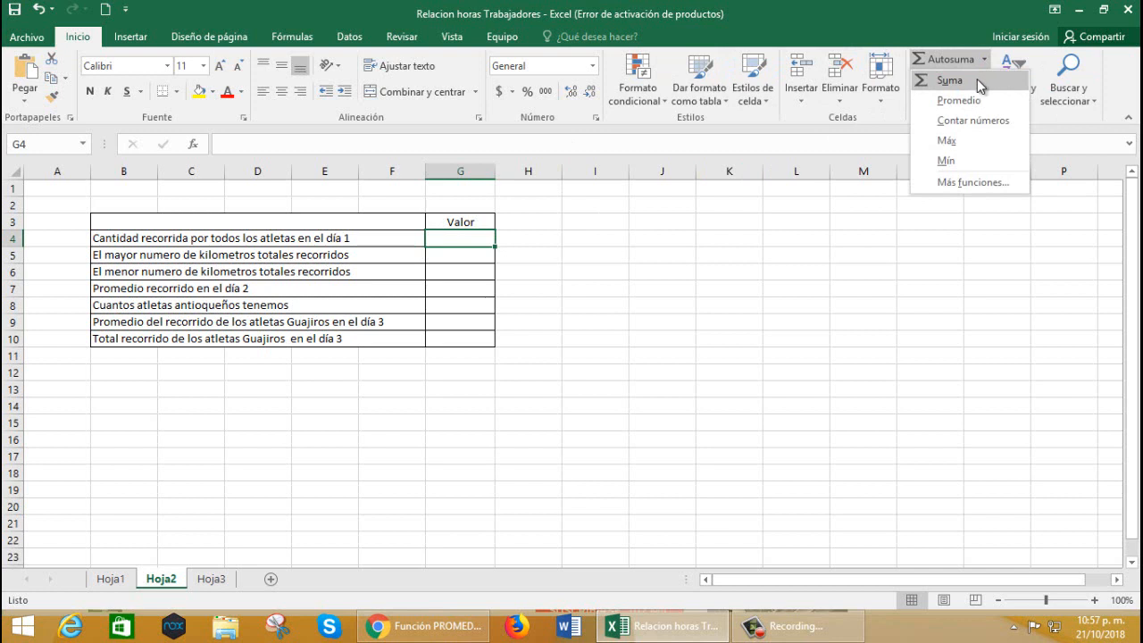
{"action": "key", "text": "Escape"}
{"action": "left_click", "coordinate": [979, 81]}
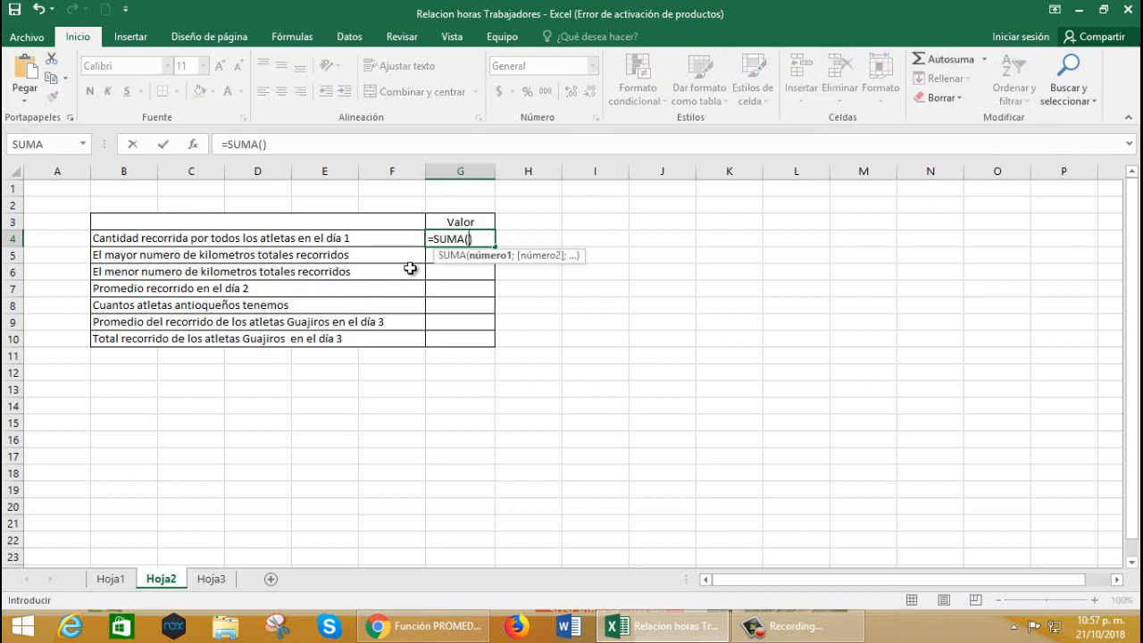
{"action": "left_click", "coordinate": [109, 579]}
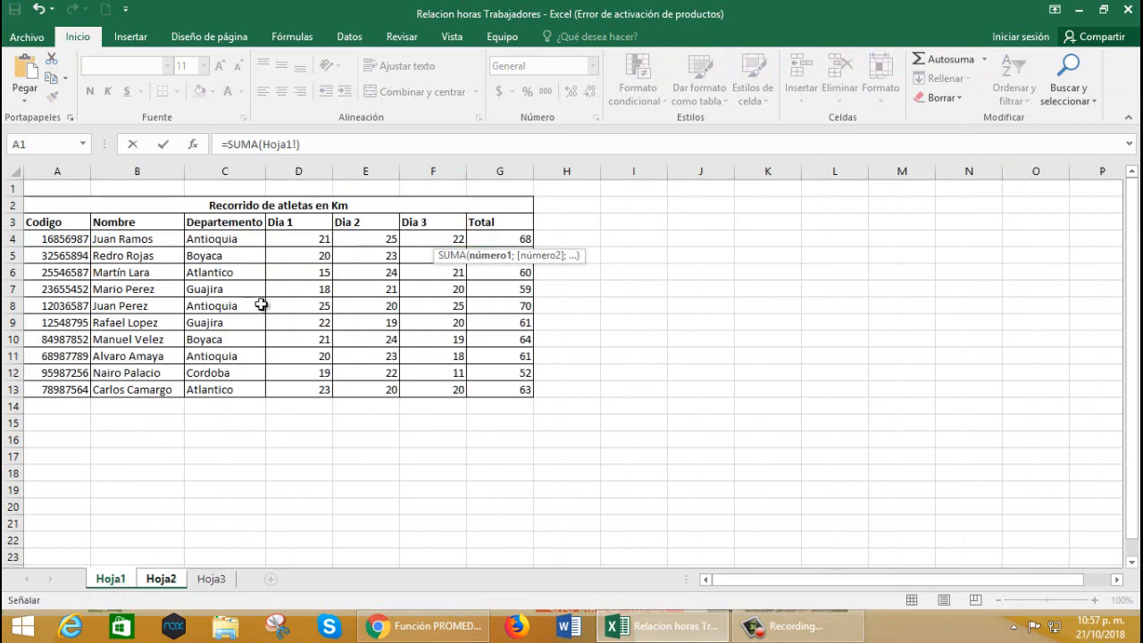
{"action": "left_click", "coordinate": [278, 240]}
{"action": "left_click_drag", "start_coordinate": [278, 239], "coordinate": [280, 398]}
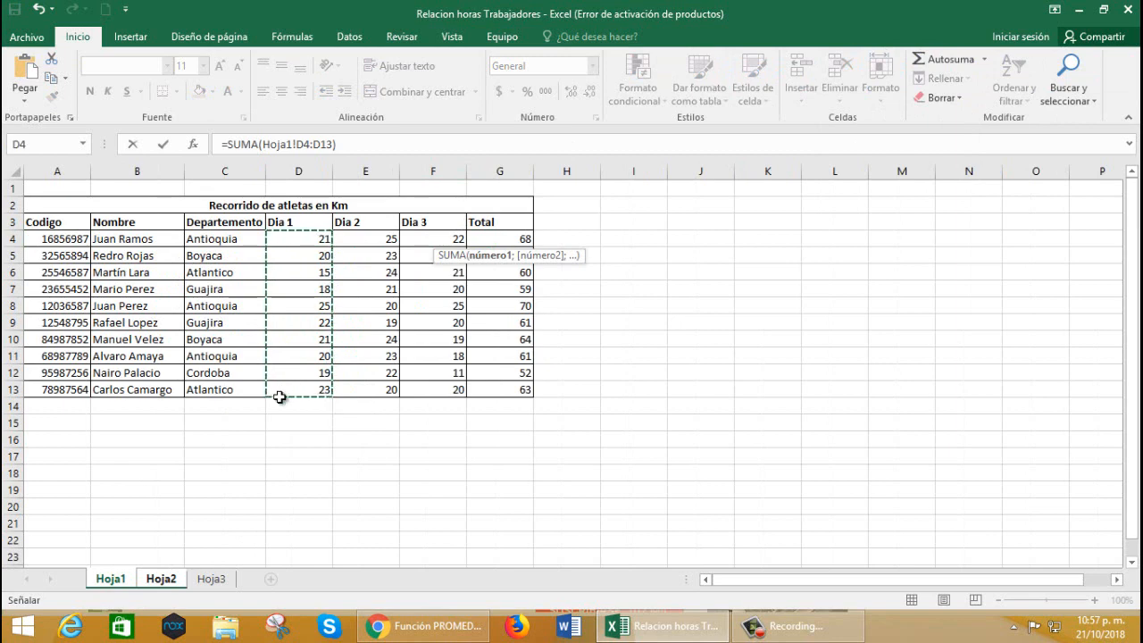
{"action": "key", "text": "Return"}
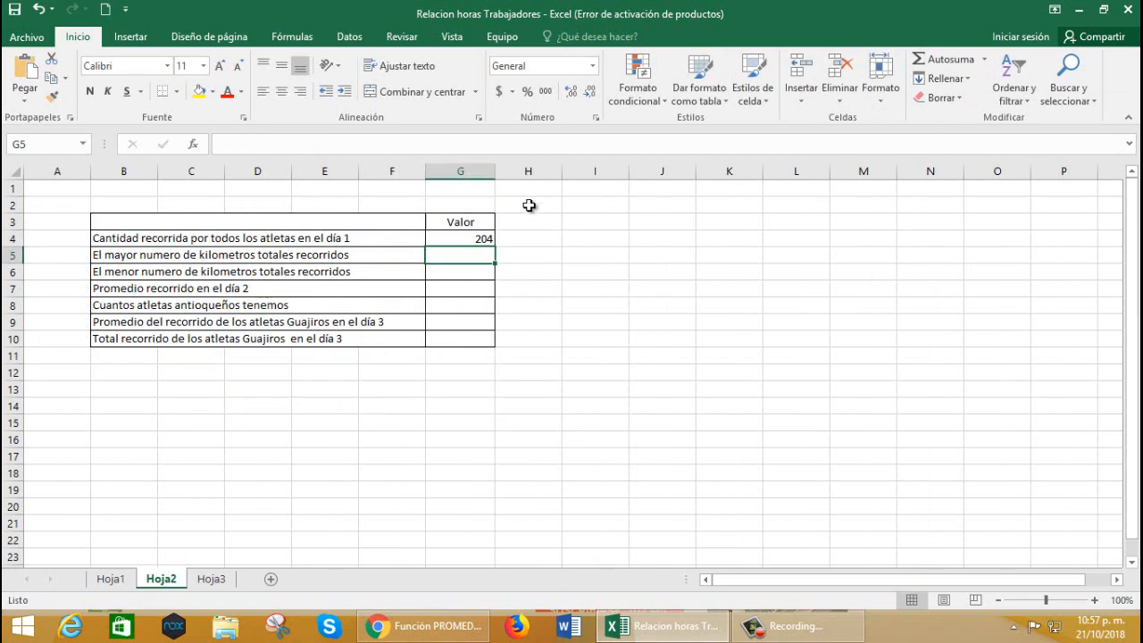
{"action": "left_click", "coordinate": [473, 238]}
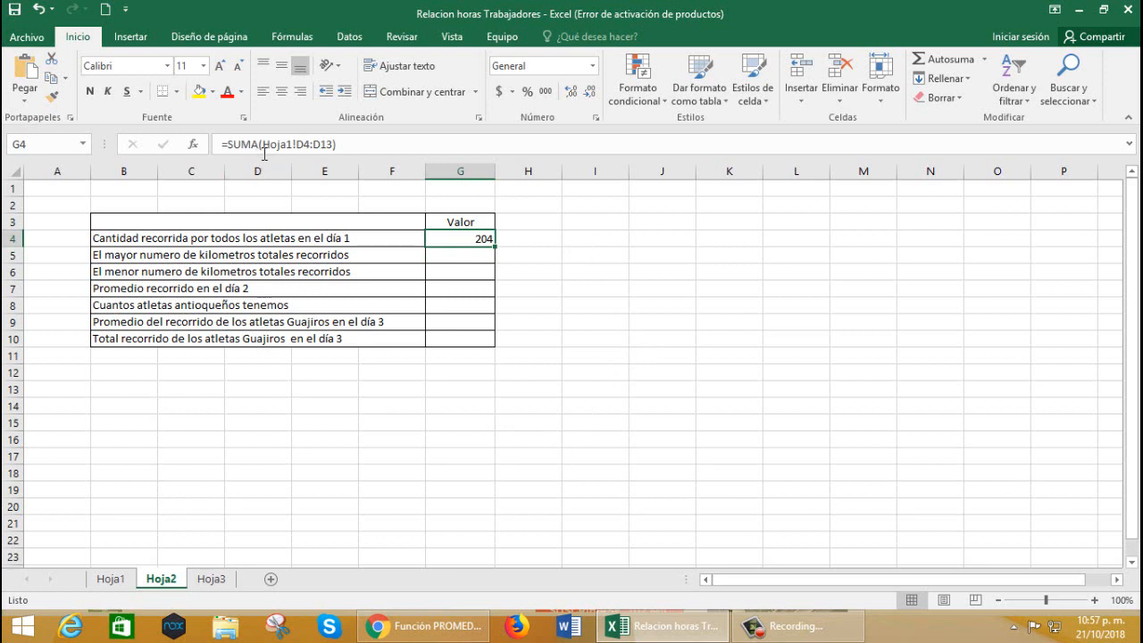
Enter the highest total kilometres in G5 of Hoja2 using the MAX function on Hoja1!G4:G13
{"action": "left_click", "coordinate": [466, 258]}
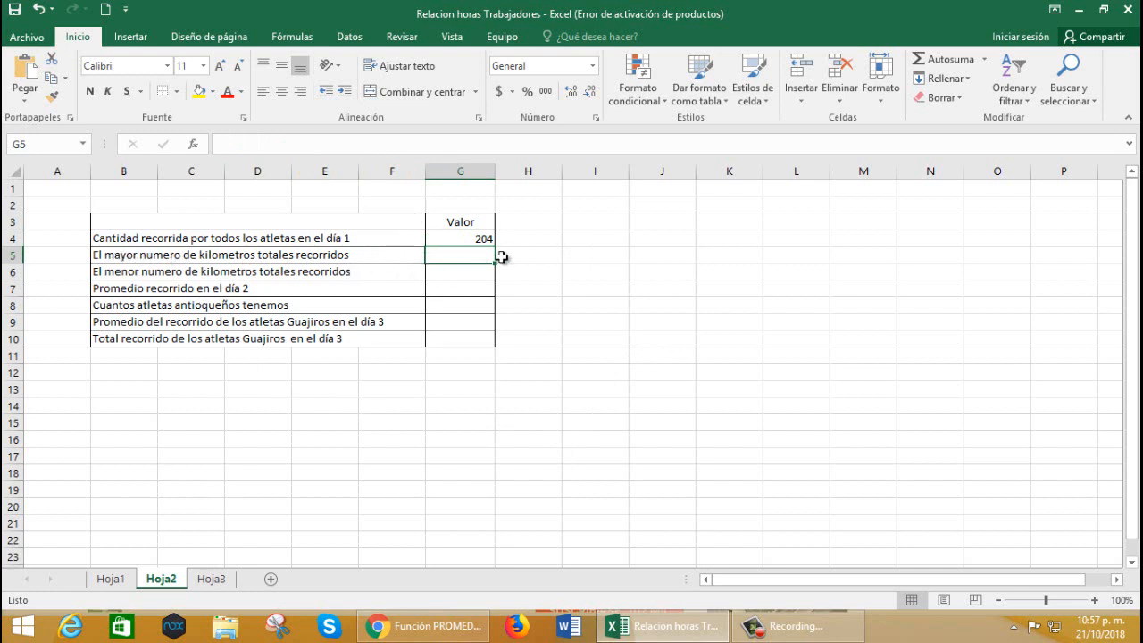
{"action": "left_click", "coordinate": [985, 60]}
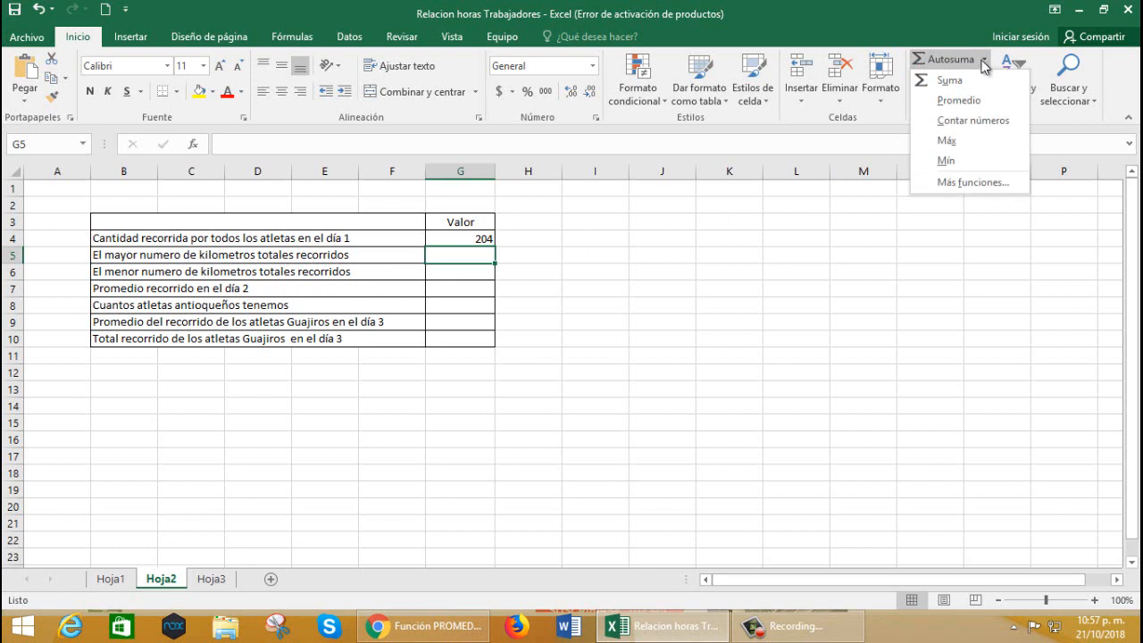
{"action": "left_click", "coordinate": [947, 142]}
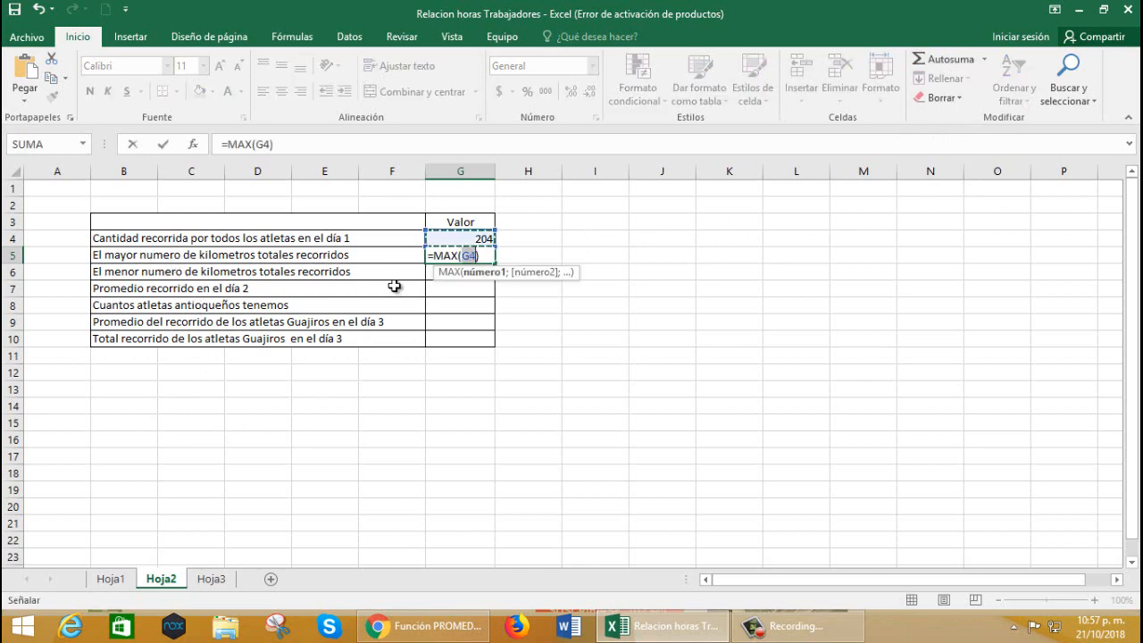
{"action": "left_click", "coordinate": [111, 580]}
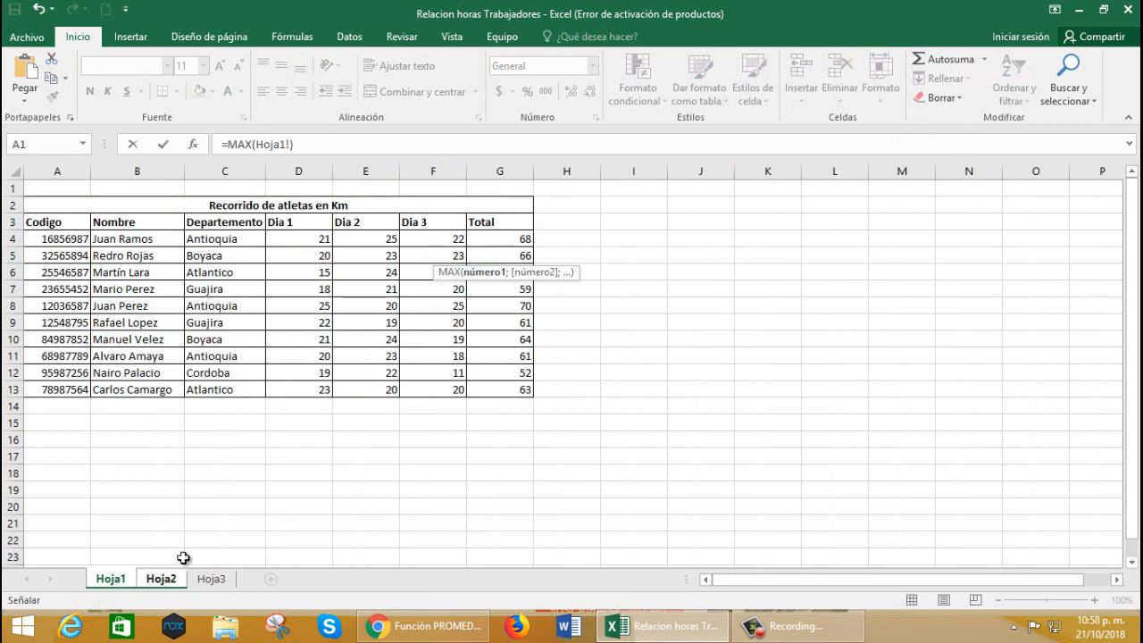
{"action": "left_click", "coordinate": [489, 245]}
{"action": "left_click_drag", "start_coordinate": [490, 246], "coordinate": [510, 390]}
{"action": "key", "text": "Return"}
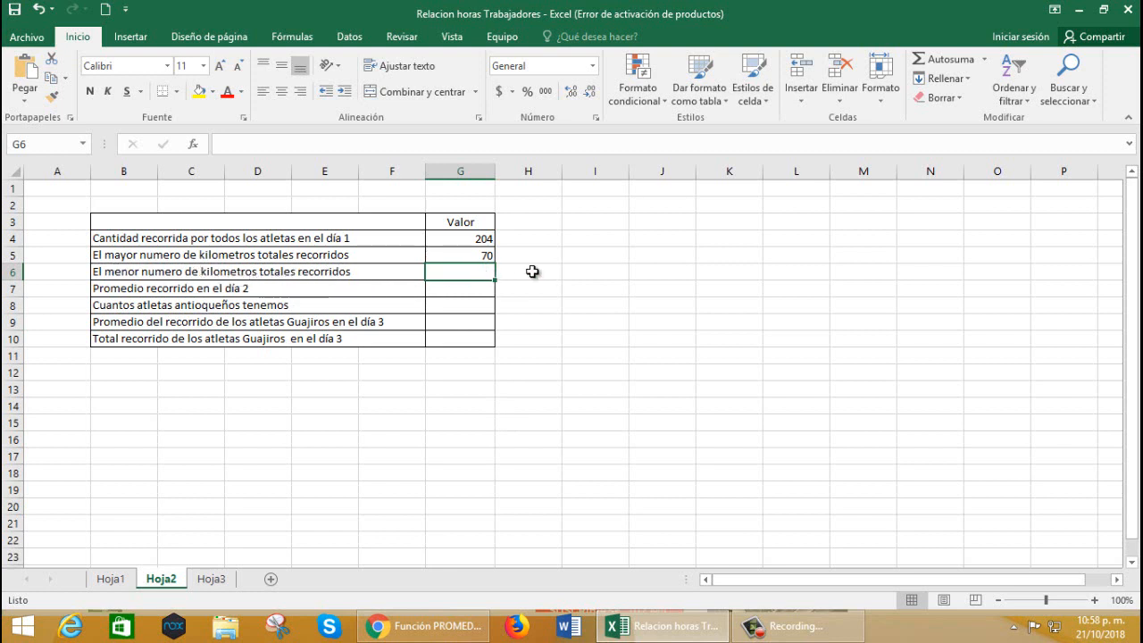
Enter the lowest total kilometres in G6 of Hoja2 with MIN over Hoja1!G4:G13, and compare the MAX and MIN formulas
{"action": "left_click", "coordinate": [984, 59]}
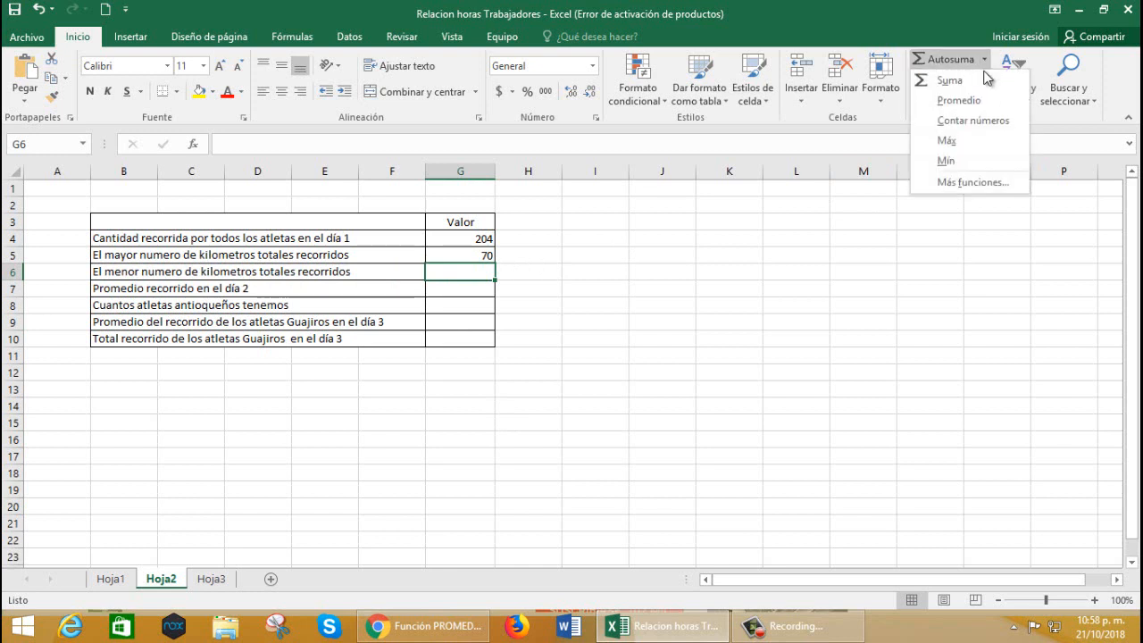
{"action": "left_click", "coordinate": [958, 161]}
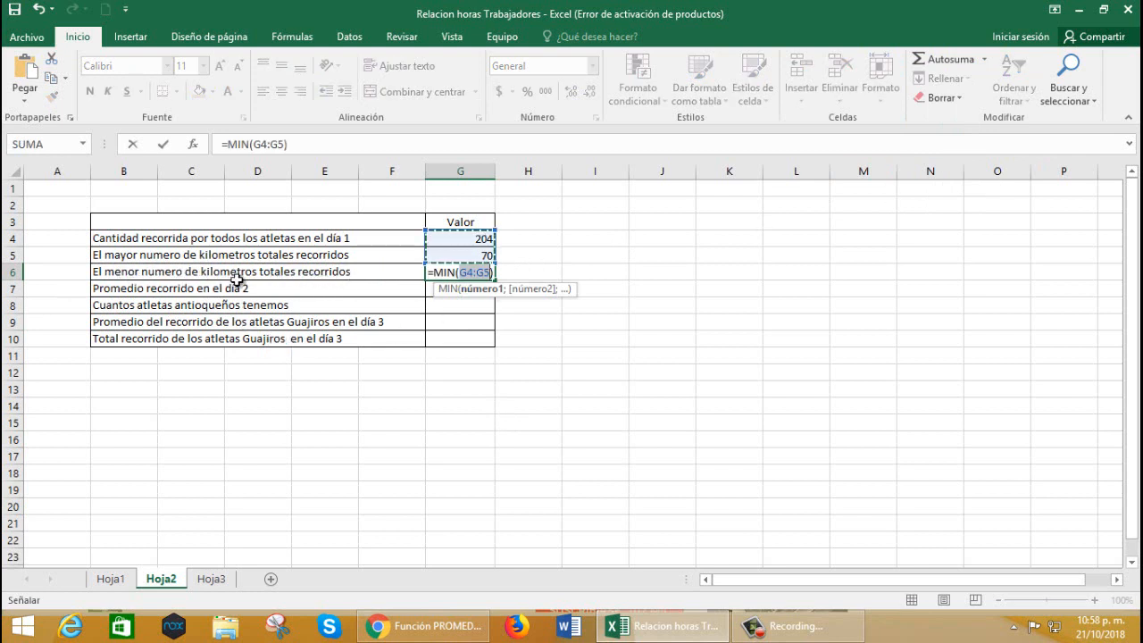
{"action": "left_click", "coordinate": [113, 582]}
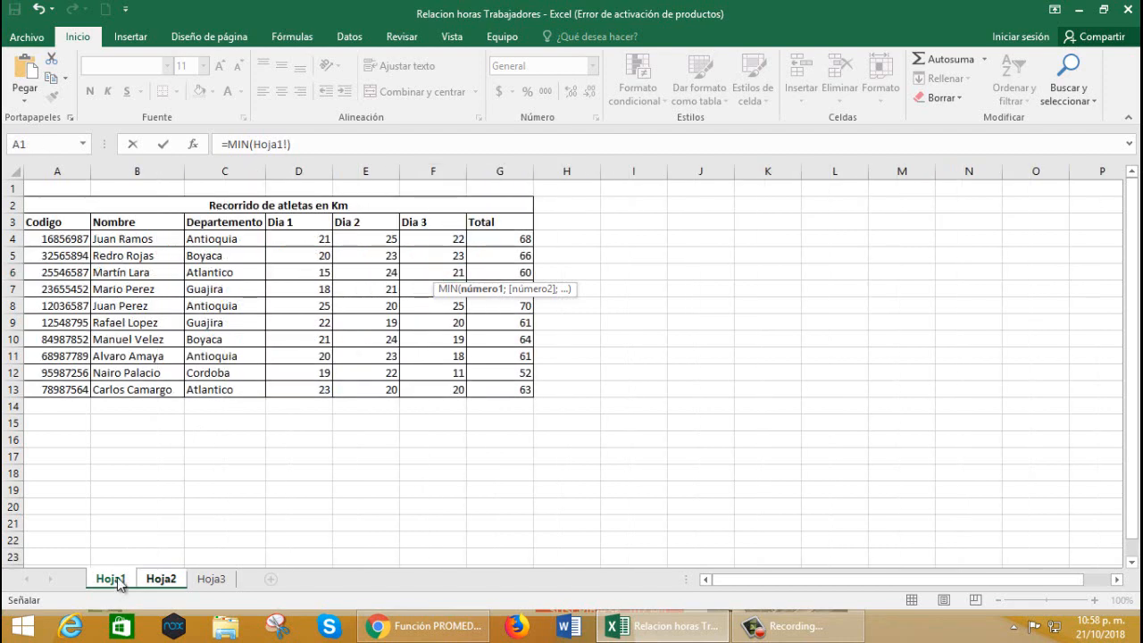
{"action": "left_click", "coordinate": [489, 240]}
{"action": "left_click_drag", "start_coordinate": [489, 263], "coordinate": [506, 396]}
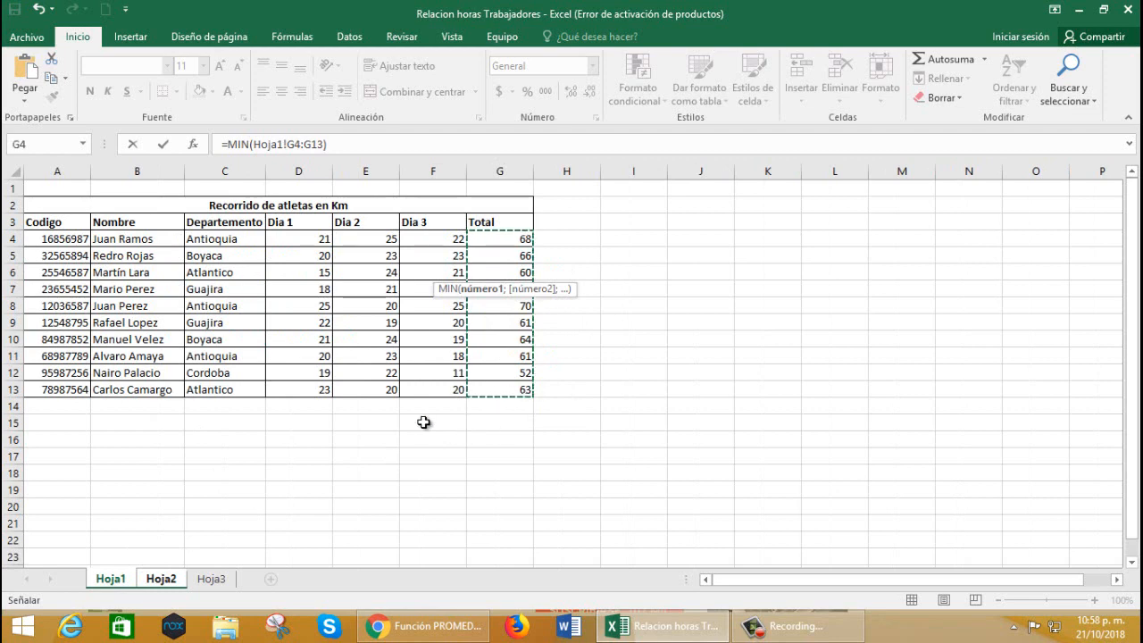
{"action": "key", "text": "Return"}
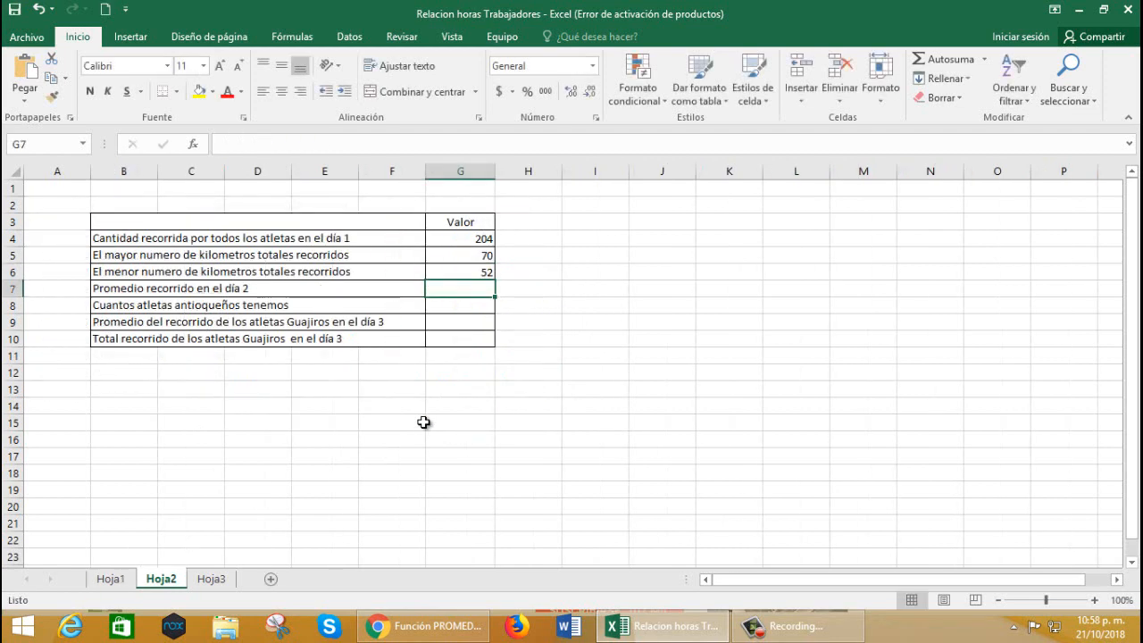
{"action": "left_click", "coordinate": [468, 271]}
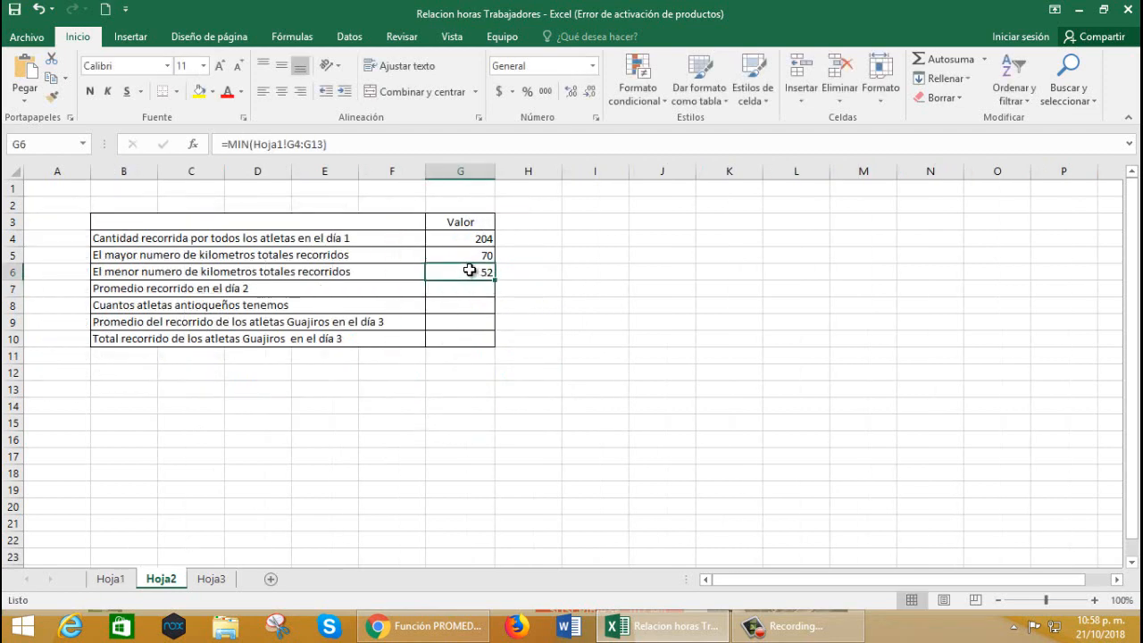
{"action": "left_click", "coordinate": [475, 255]}
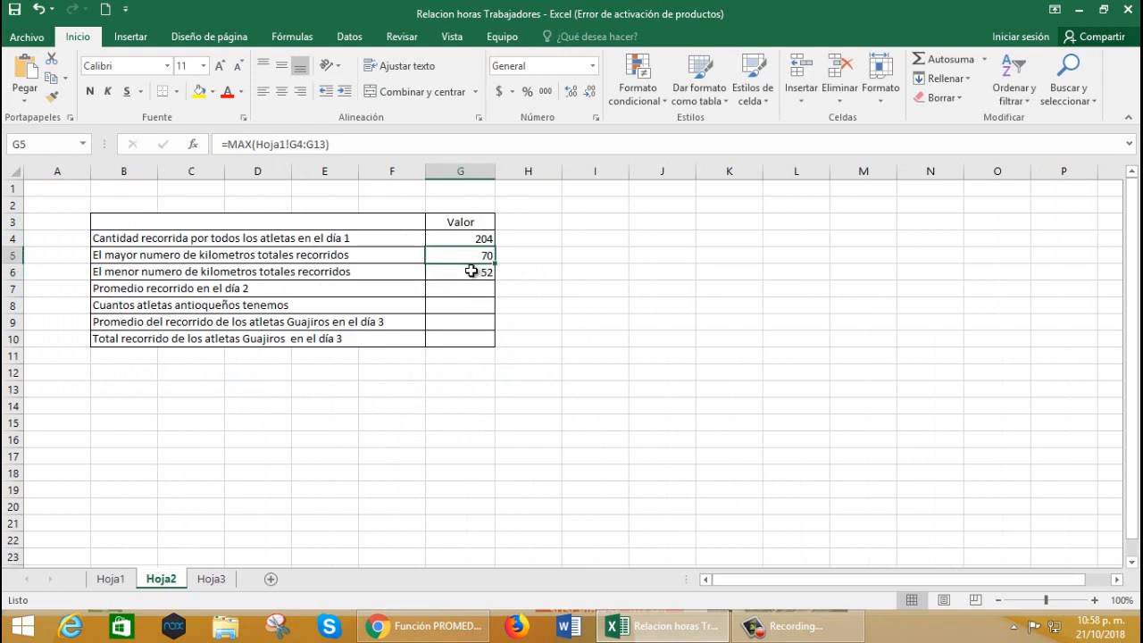
{"action": "left_click", "coordinate": [474, 269]}
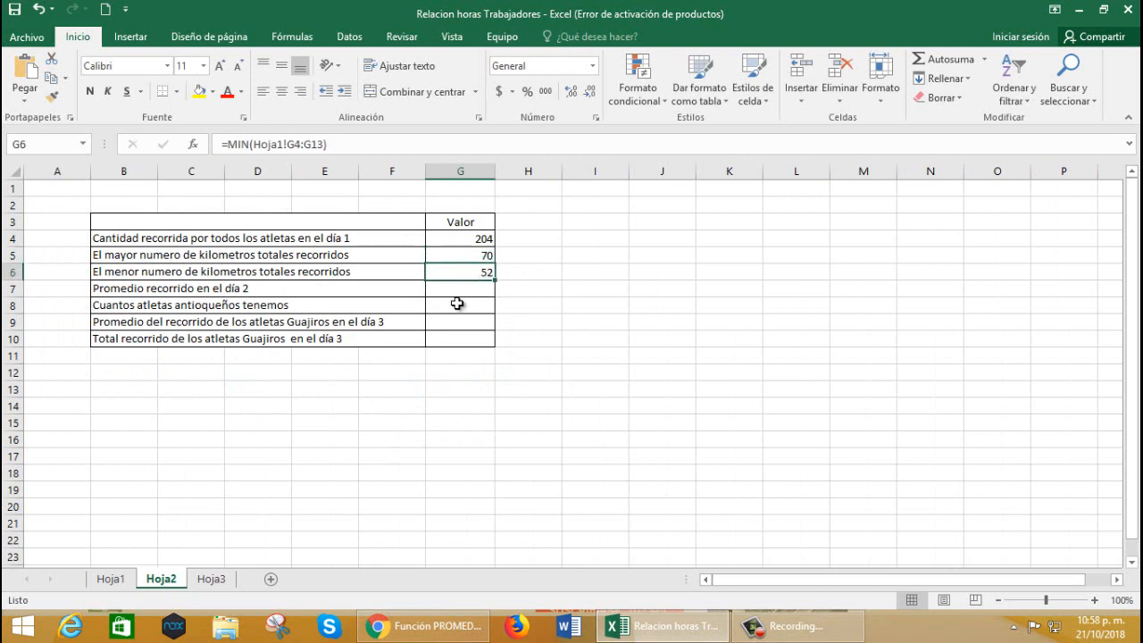
Calculate the Dia 2 average in G7 of Hoja2 with PROMEDIO over Hoja1!E4:E13 and check the resulting formula
{"action": "left_click", "coordinate": [456, 291]}
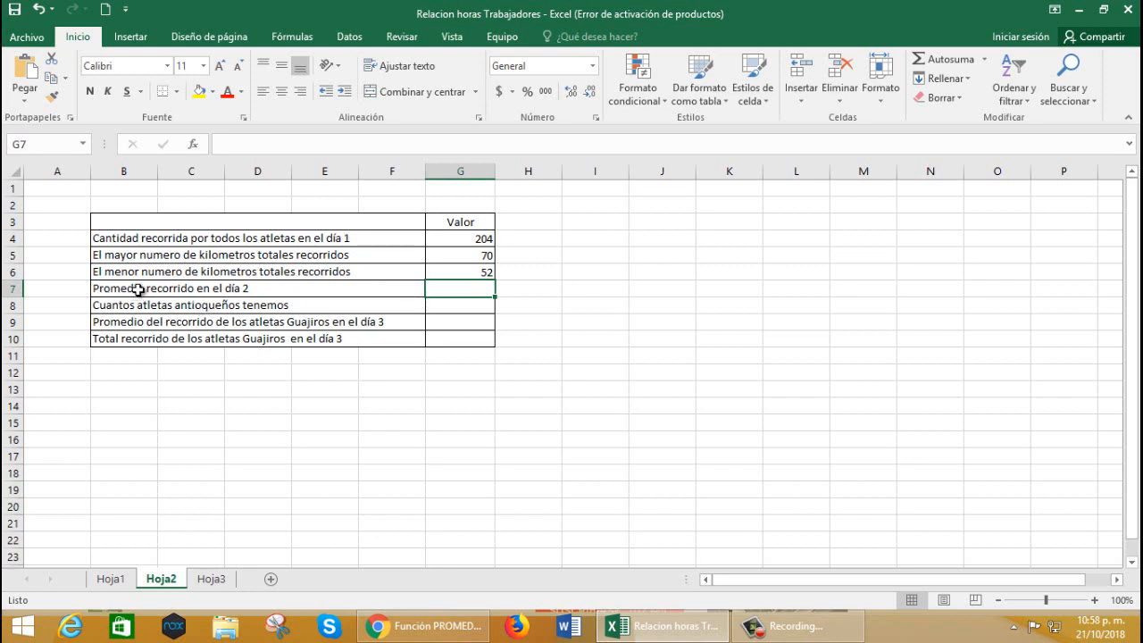
{"action": "left_click", "coordinate": [986, 60]}
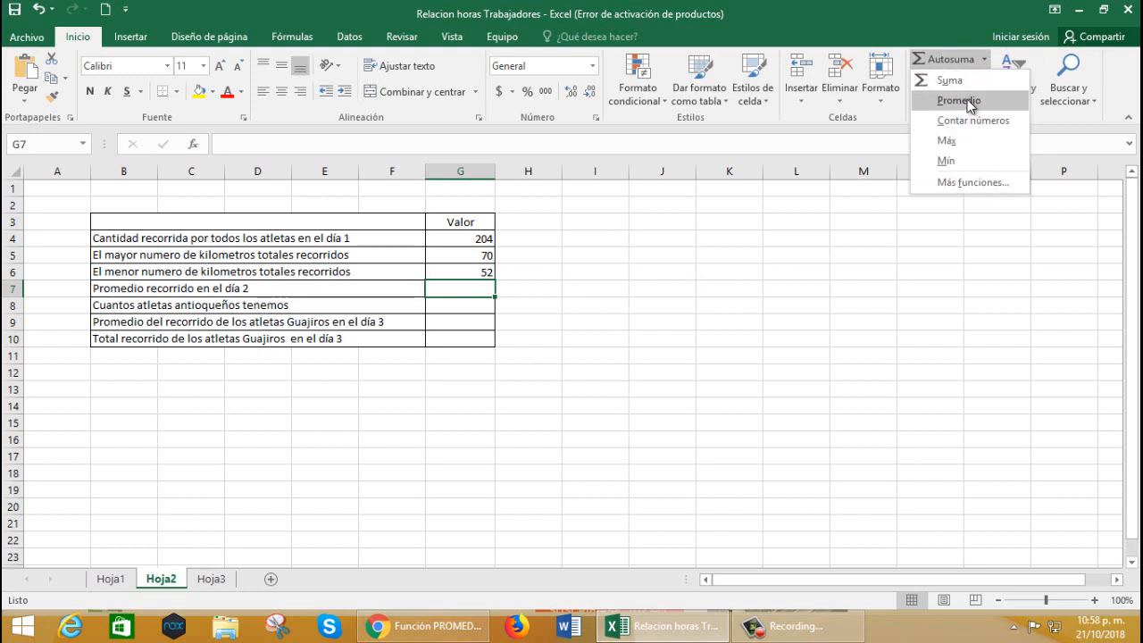
{"action": "left_click", "coordinate": [960, 100]}
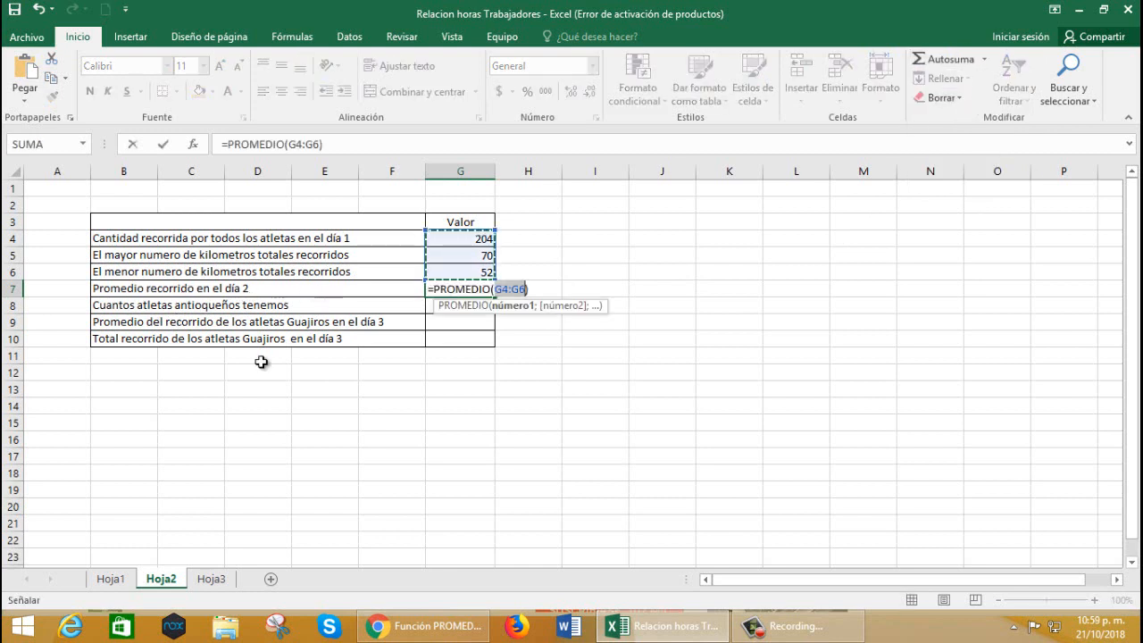
{"action": "left_click", "coordinate": [109, 581]}
{"action": "left_click_drag", "start_coordinate": [371, 239], "coordinate": [375, 393]}
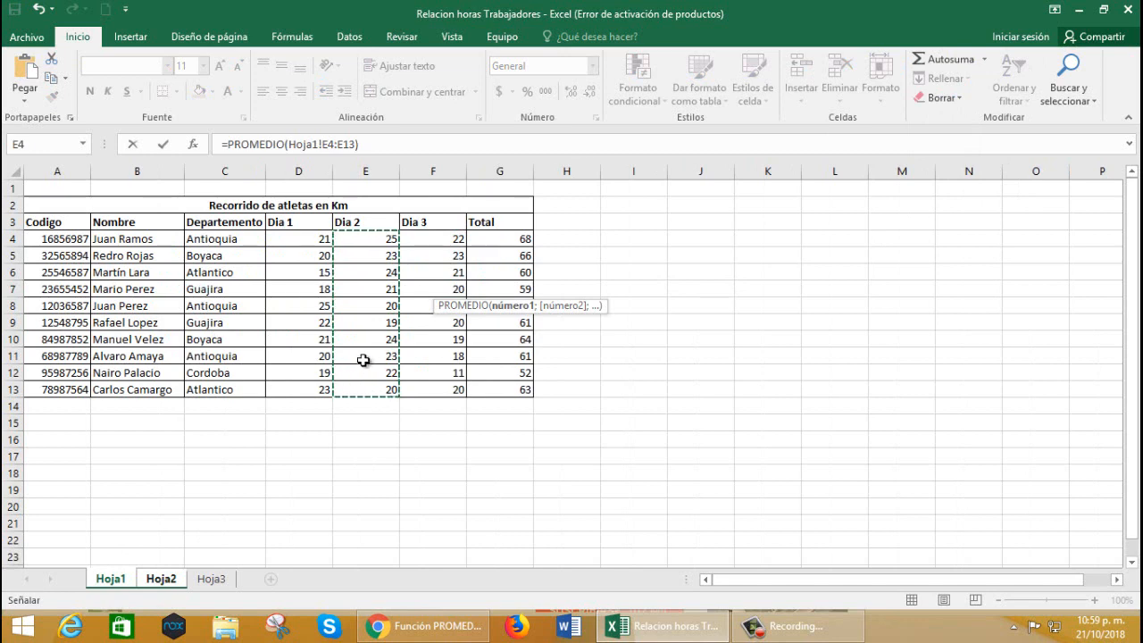
{"action": "key", "text": "Return"}
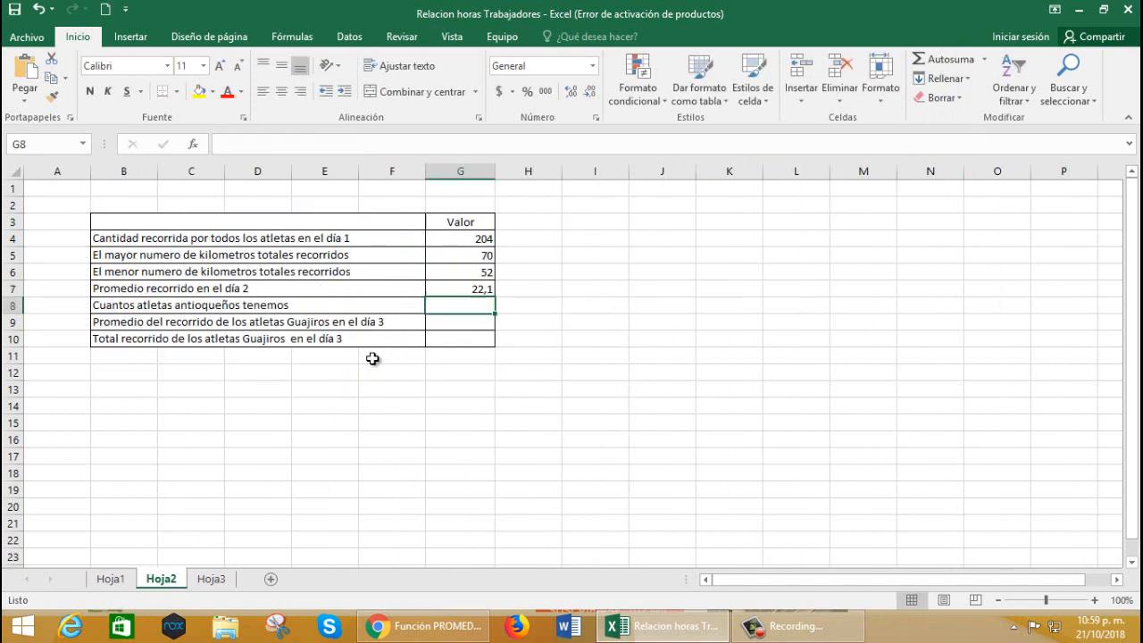
{"action": "left_click", "coordinate": [451, 288]}
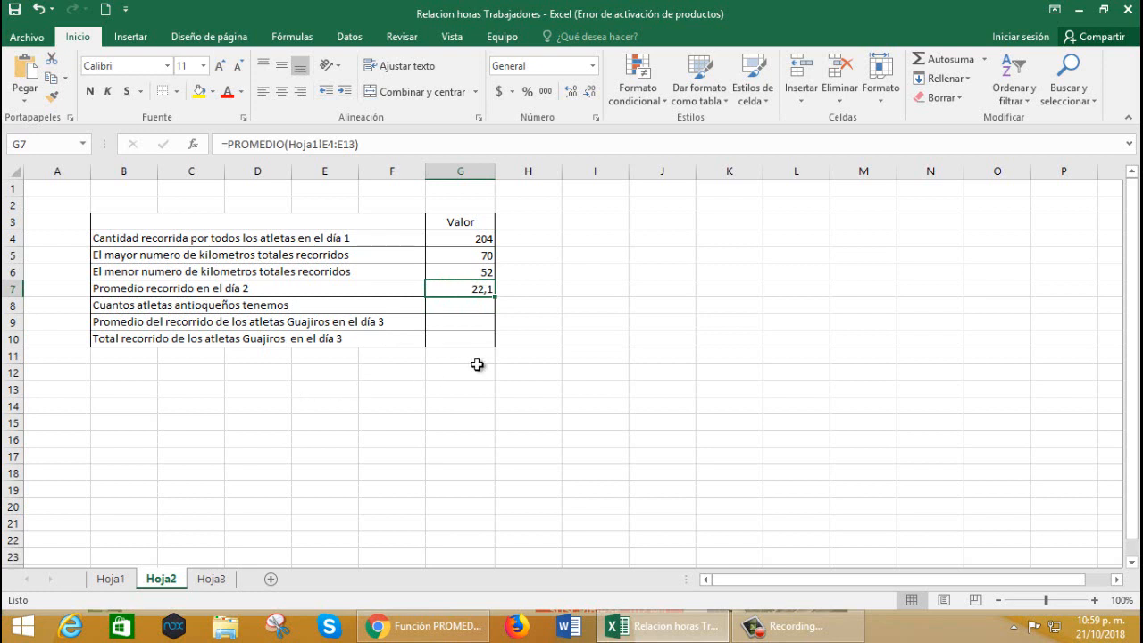
Examine the Departamento column C4:C13 on Hoja1 to locate the athletes from Antioquia for the count question in G8 of Hoja2
{"action": "left_click", "coordinate": [469, 306]}
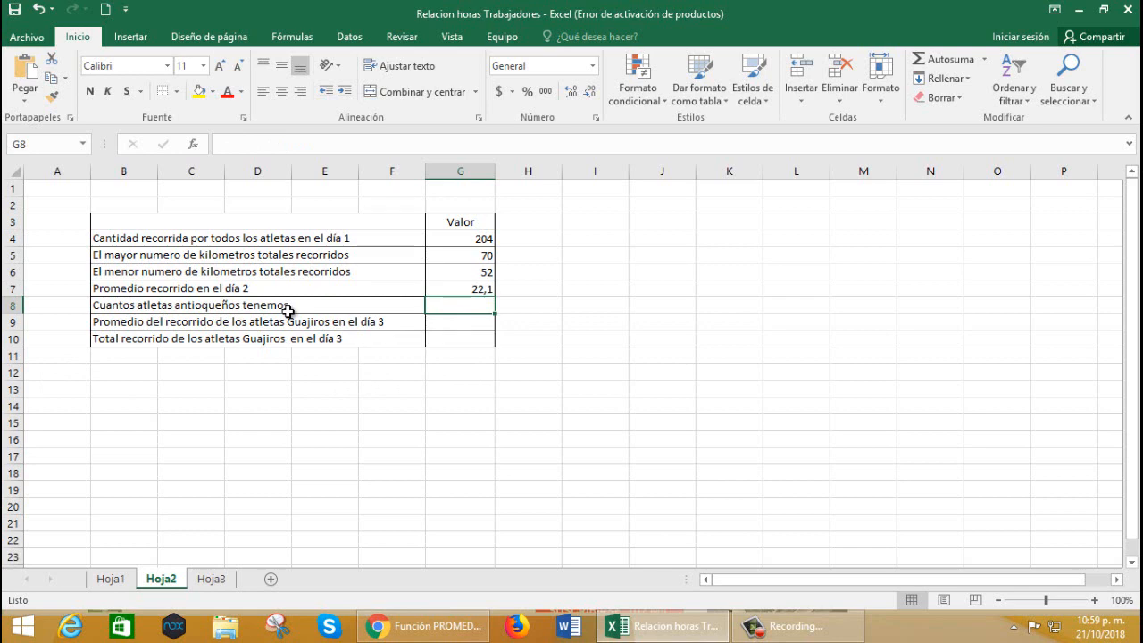
{"action": "left_click", "coordinate": [119, 583]}
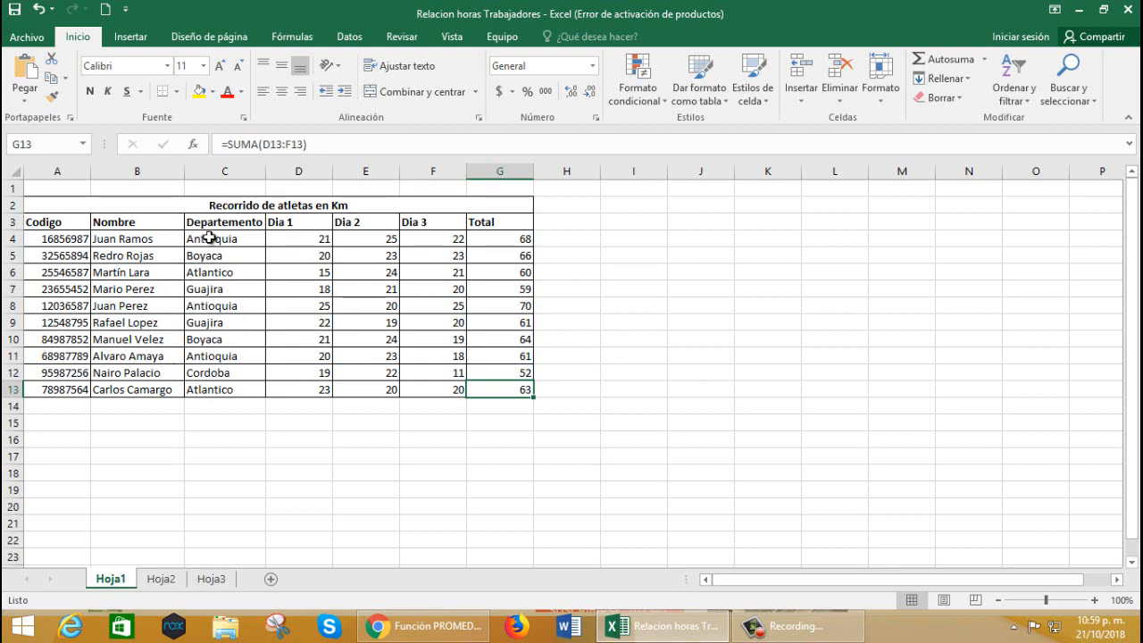
{"action": "left_click_drag", "start_coordinate": [208, 239], "coordinate": [235, 390]}
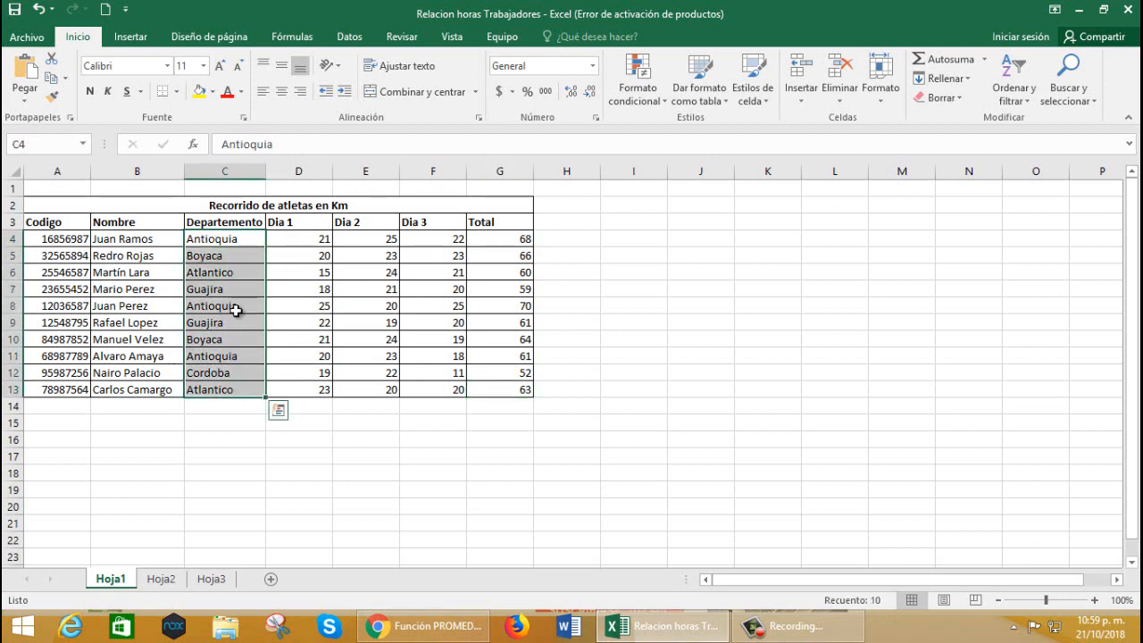
{"action": "left_click", "coordinate": [316, 285]}
{"action": "left_click", "coordinate": [224, 239]}
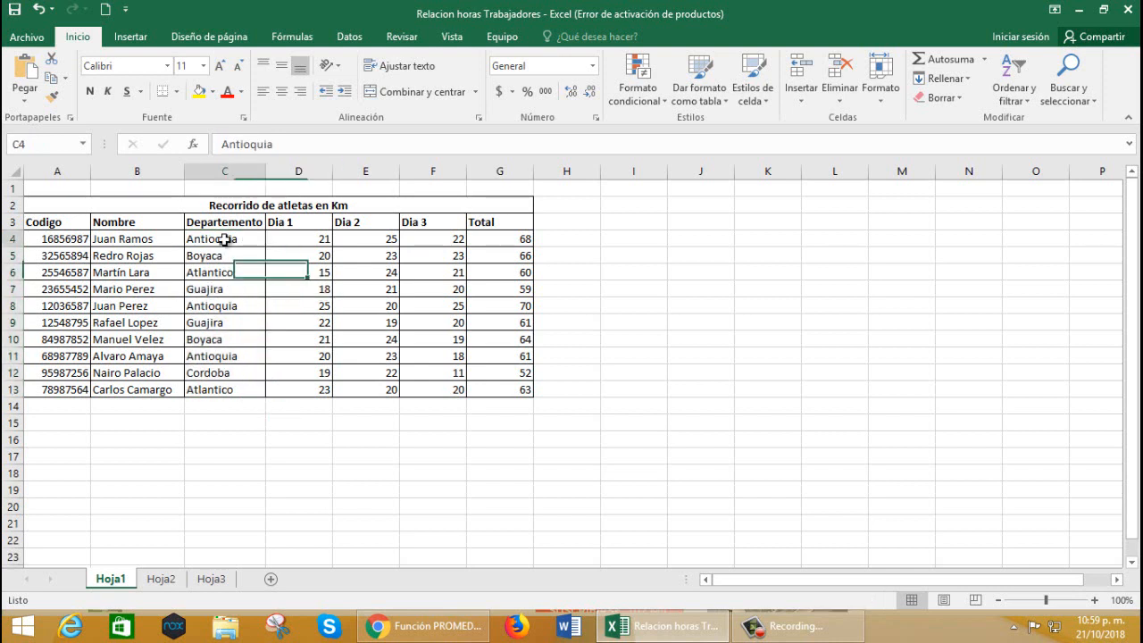
{"action": "left_click", "coordinate": [225, 307]}
{"action": "left_click", "coordinate": [225, 356]}
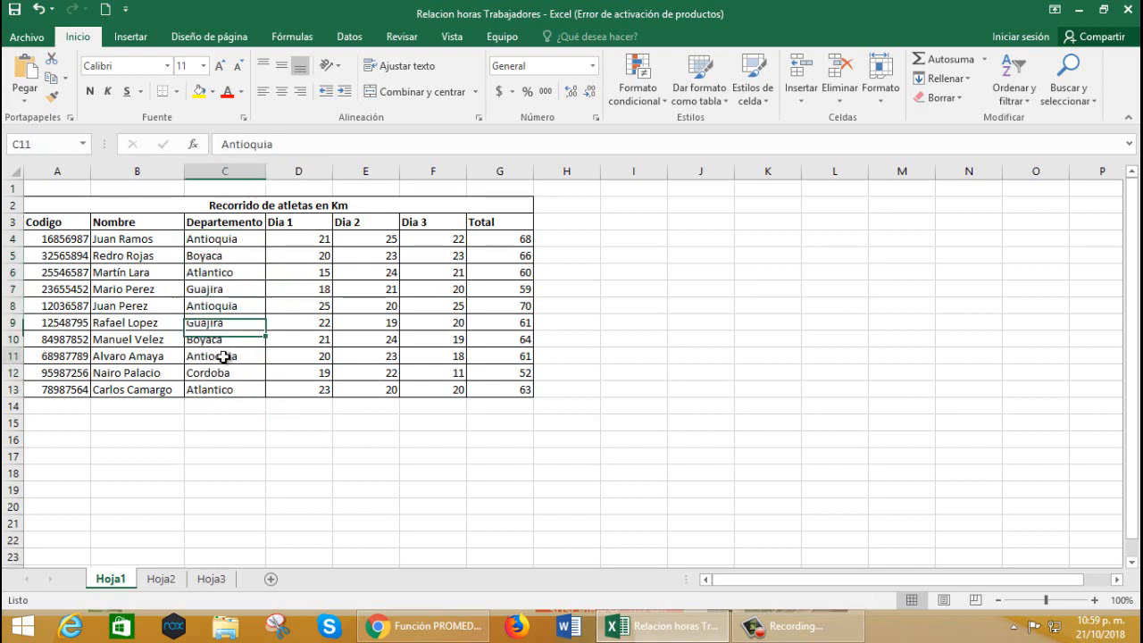
Look through the Departamento entries on Hoja1 for the Antioquia athletes, and return to G8 on Hoja2
{"action": "left_click", "coordinate": [221, 255]}
{"action": "left_click", "coordinate": [228, 307]}
{"action": "left_click", "coordinate": [226, 373]}
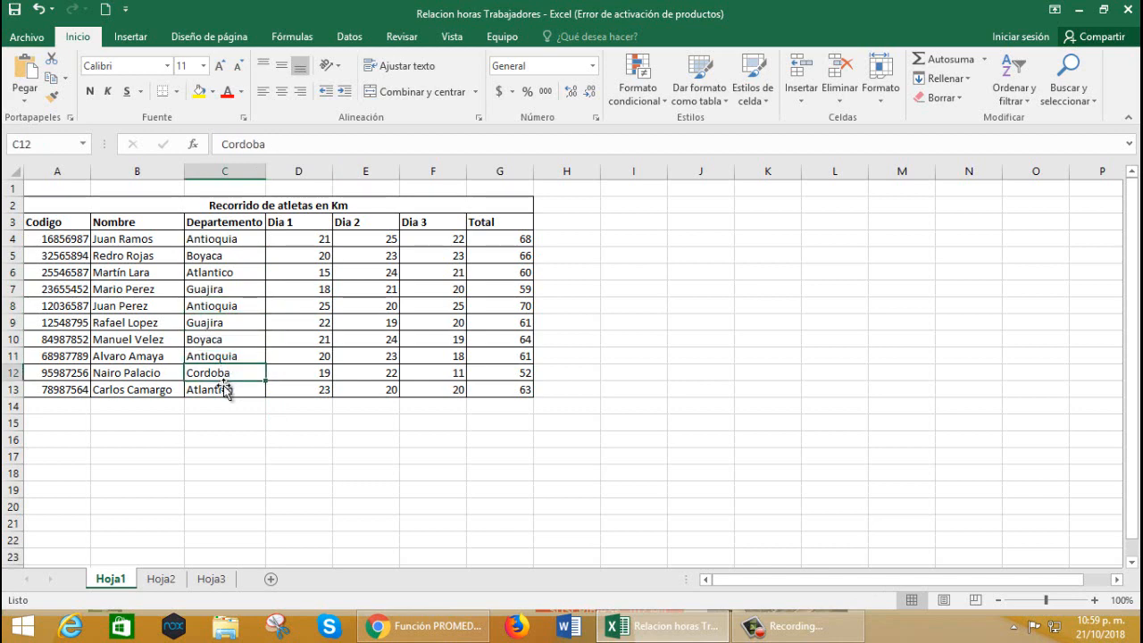
{"action": "left_click", "coordinate": [214, 356]}
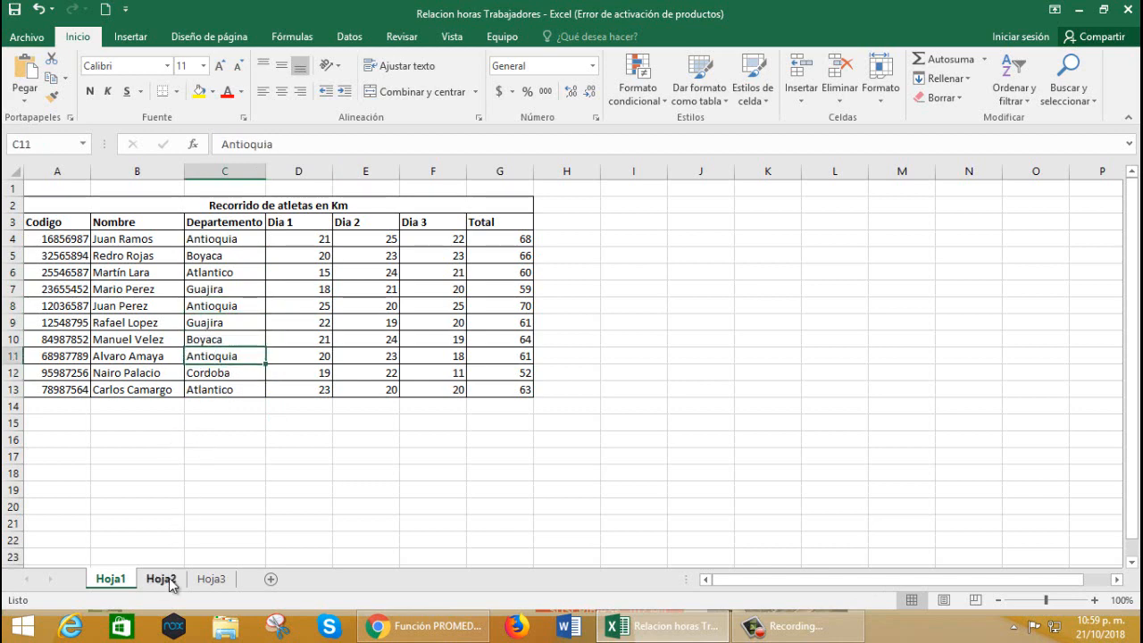
{"action": "left_click", "coordinate": [162, 580]}
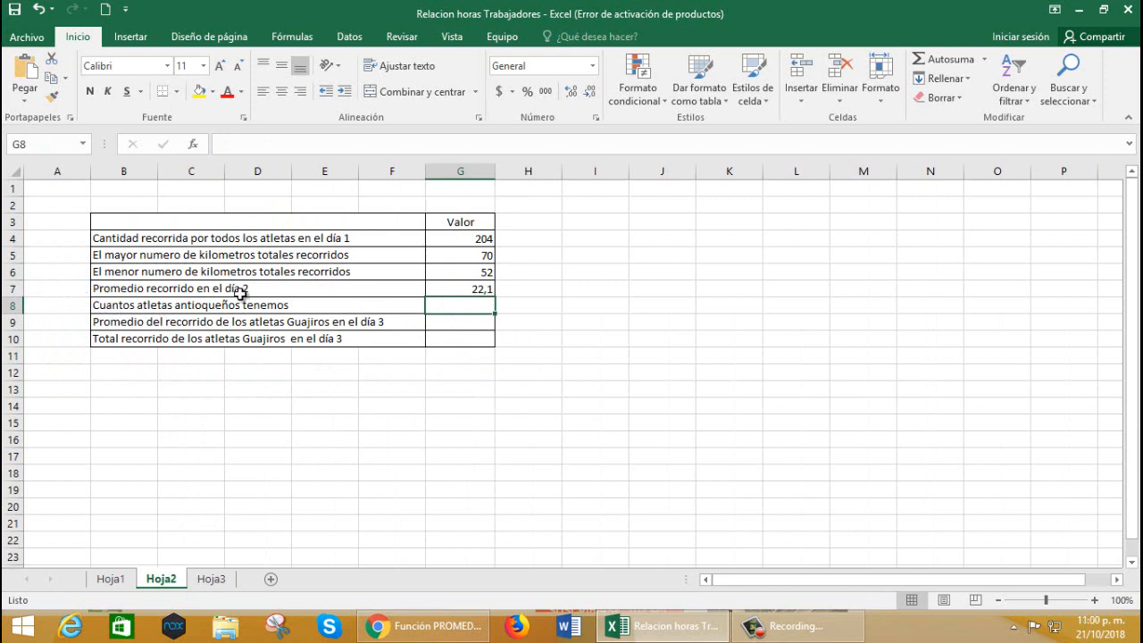
Try to count the Antioquia athletes in G8 with CONTAR over Hoja1!C4:C13, and clear the cell
{"action": "left_click", "coordinate": [986, 59]}
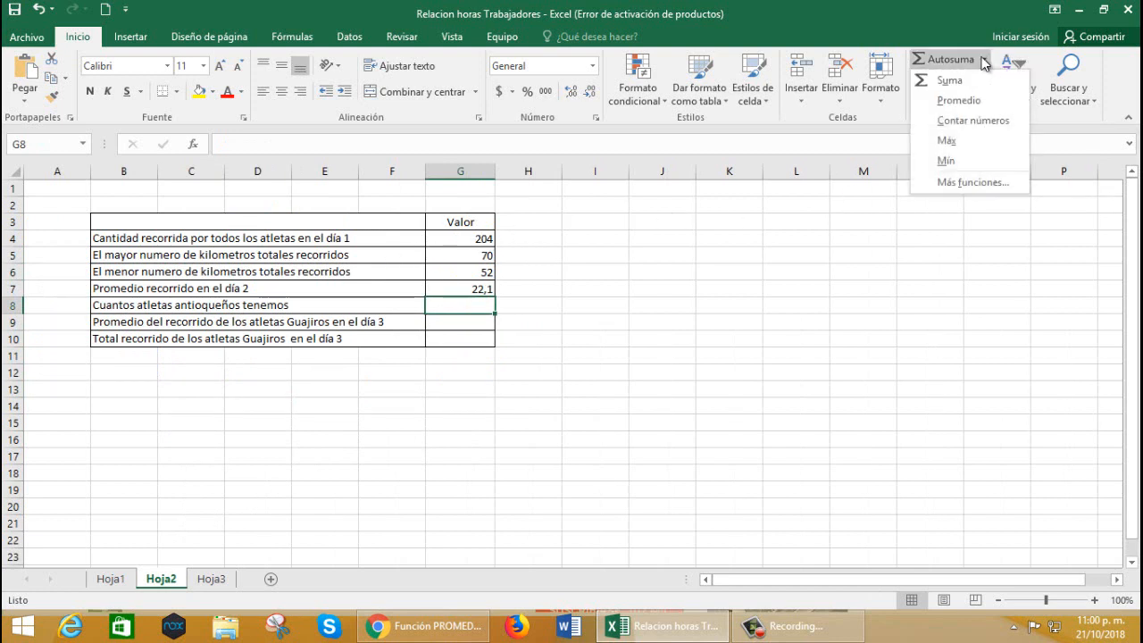
{"action": "left_click", "coordinate": [949, 122]}
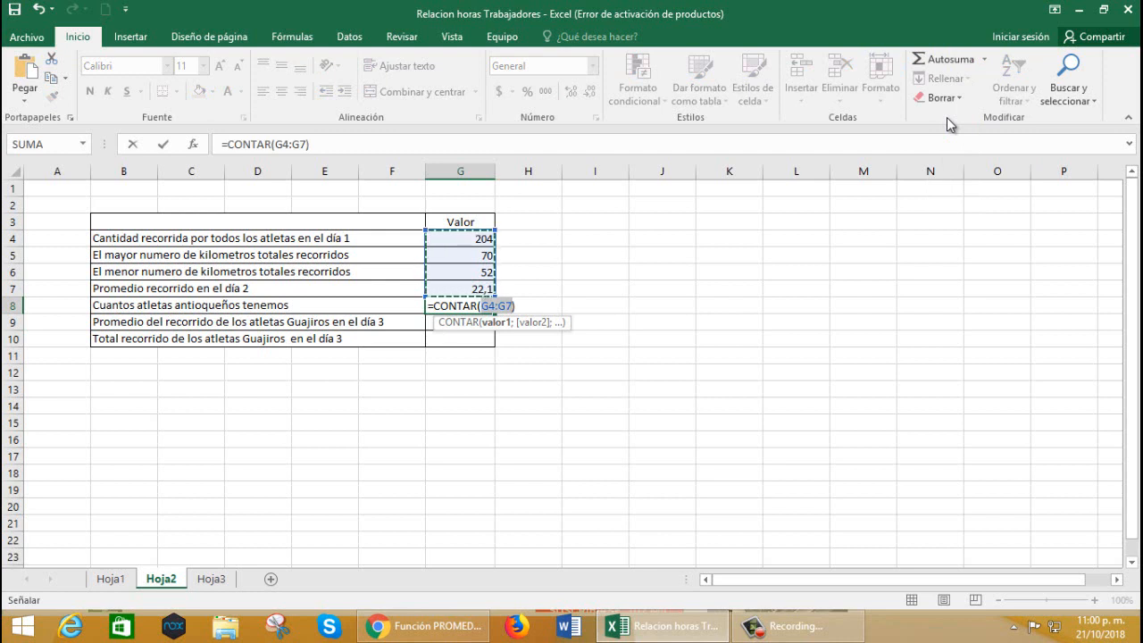
{"action": "left_click", "coordinate": [122, 583]}
{"action": "left_click_drag", "start_coordinate": [224, 237], "coordinate": [238, 393]}
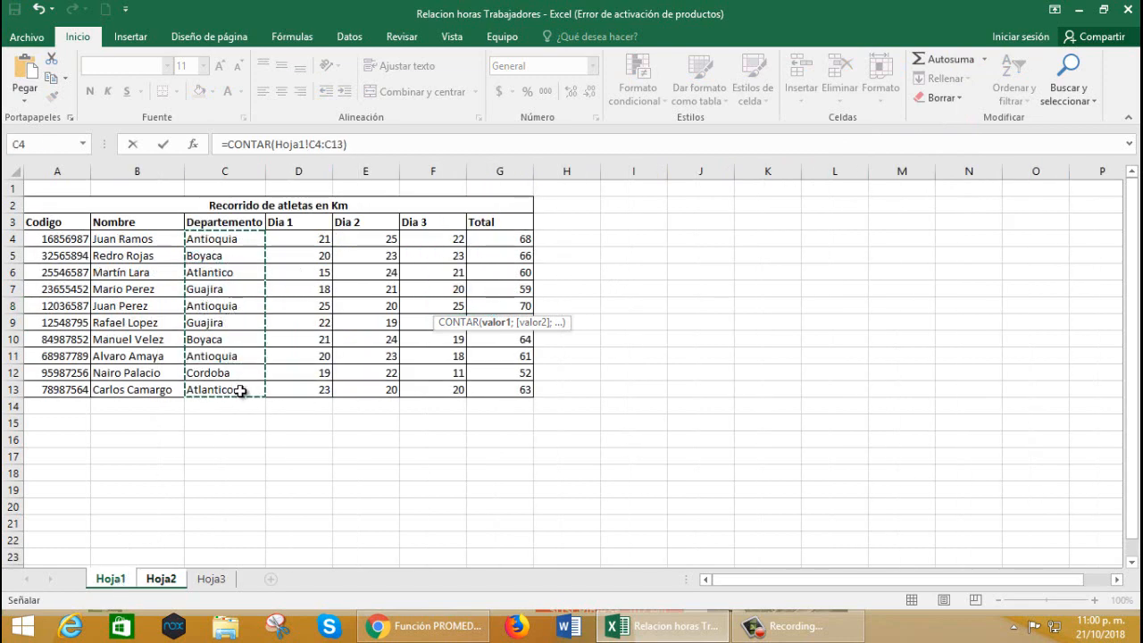
{"action": "key", "text": "Return"}
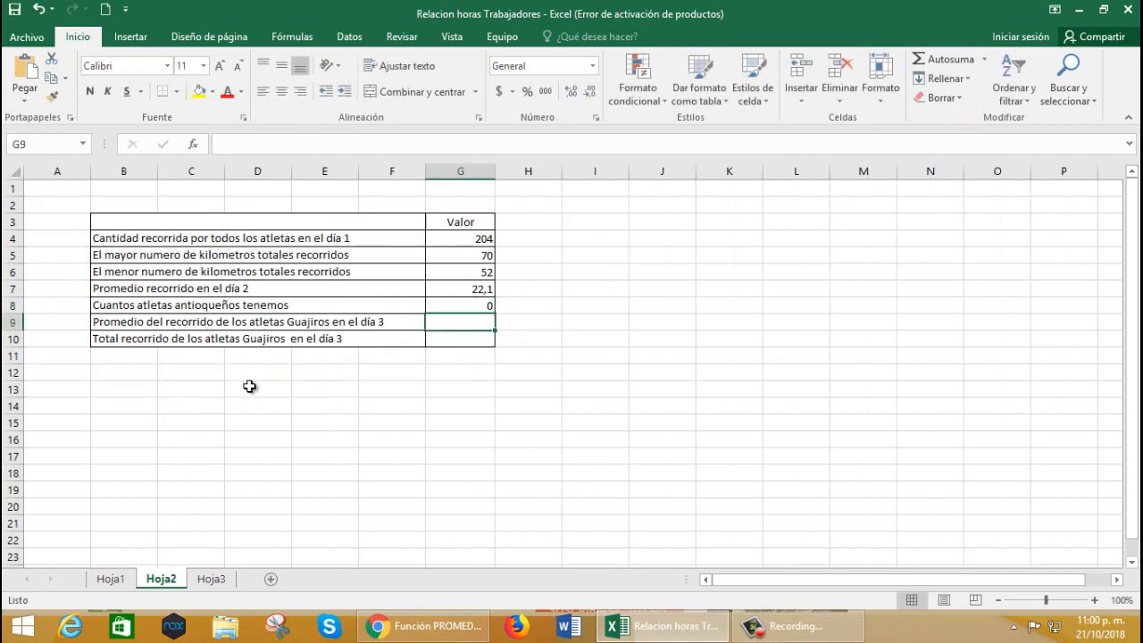
{"action": "left_click", "coordinate": [475, 306]}
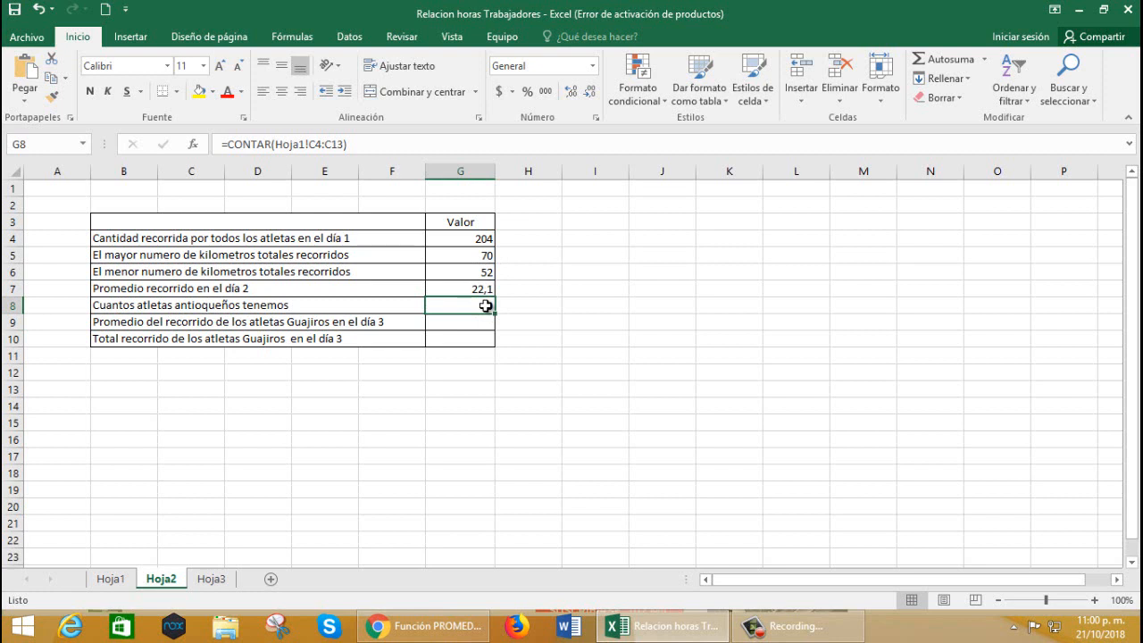
{"action": "key", "text": "Delete"}
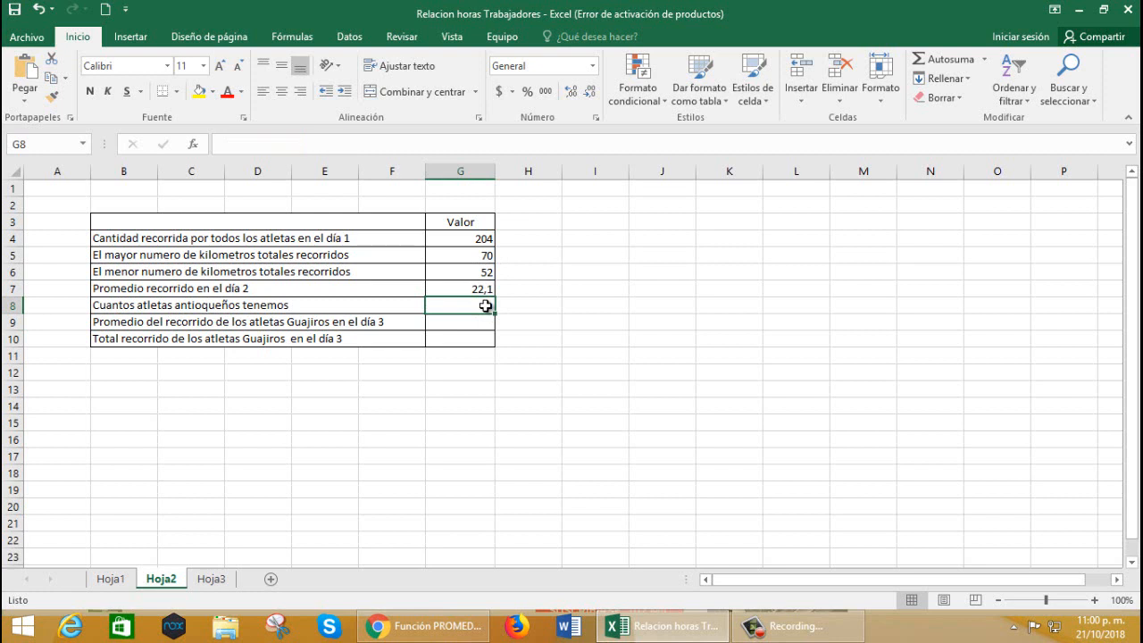
Count the Antioquia athletes in G8 of Hoja2 with =CONTAR.SI(Hoja1!C4:C13;"Antioquia")
{"action": "left_click", "coordinate": [544, 317]}
{"action": "left_click", "coordinate": [453, 309]}
{"action": "double_click", "coordinate": [453, 307]}
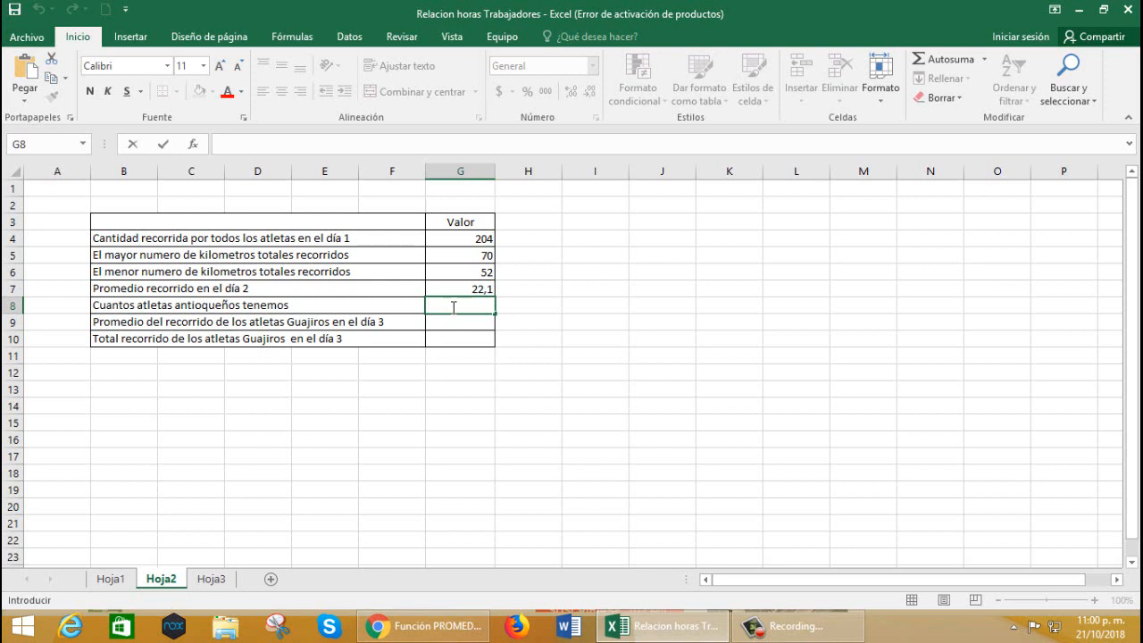
{"action": "type", "text": "=con"}
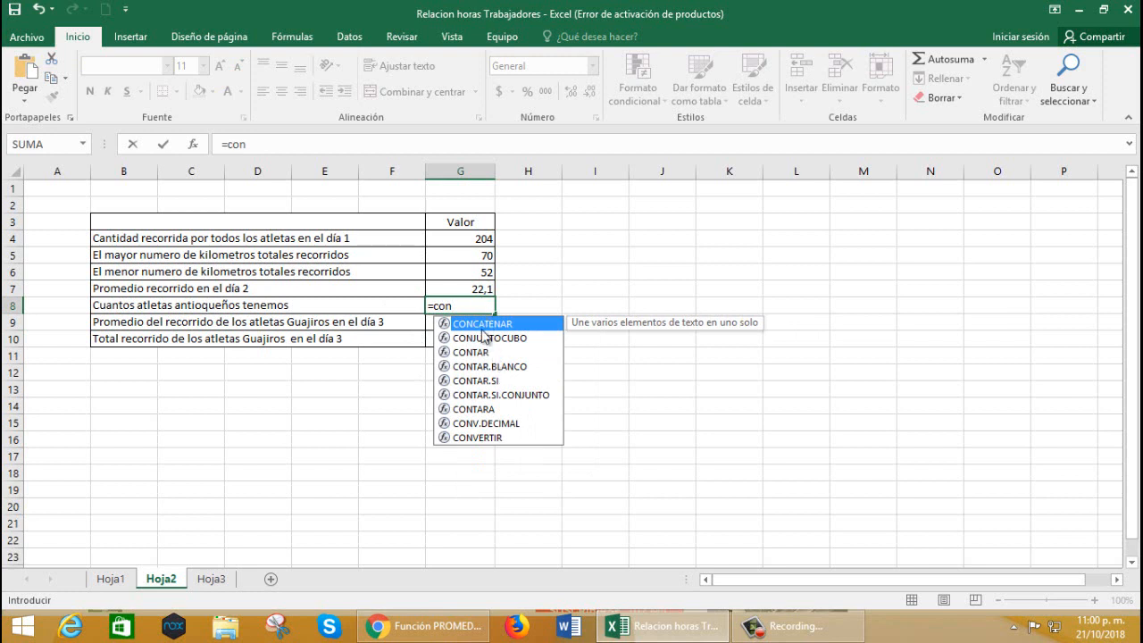
{"action": "double_click", "coordinate": [482, 381]}
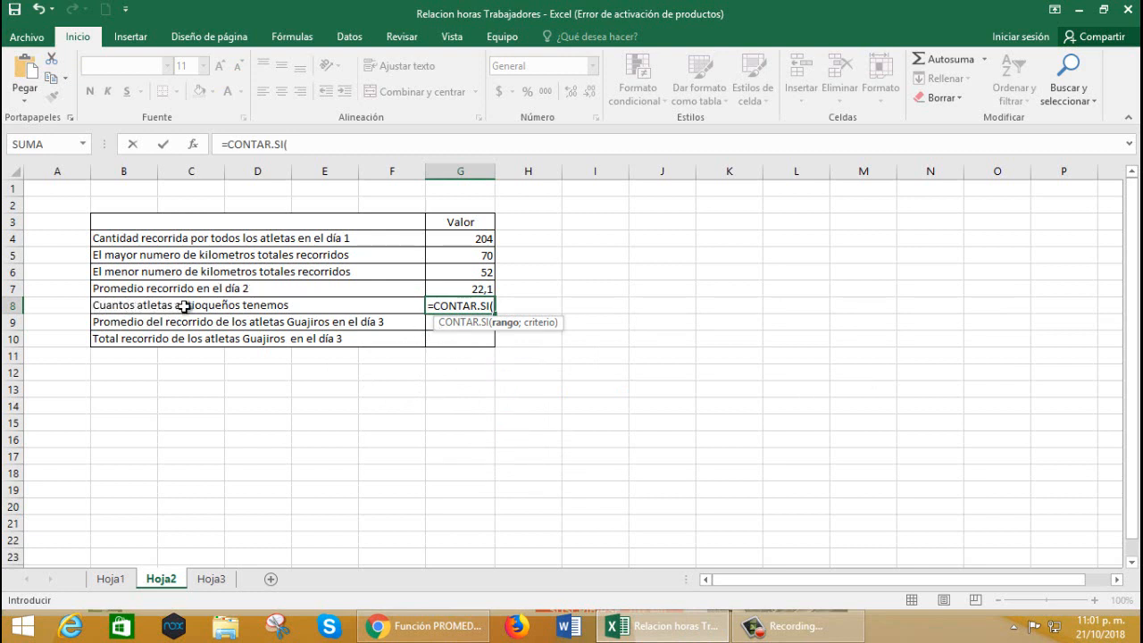
{"action": "left_click", "coordinate": [110, 581]}
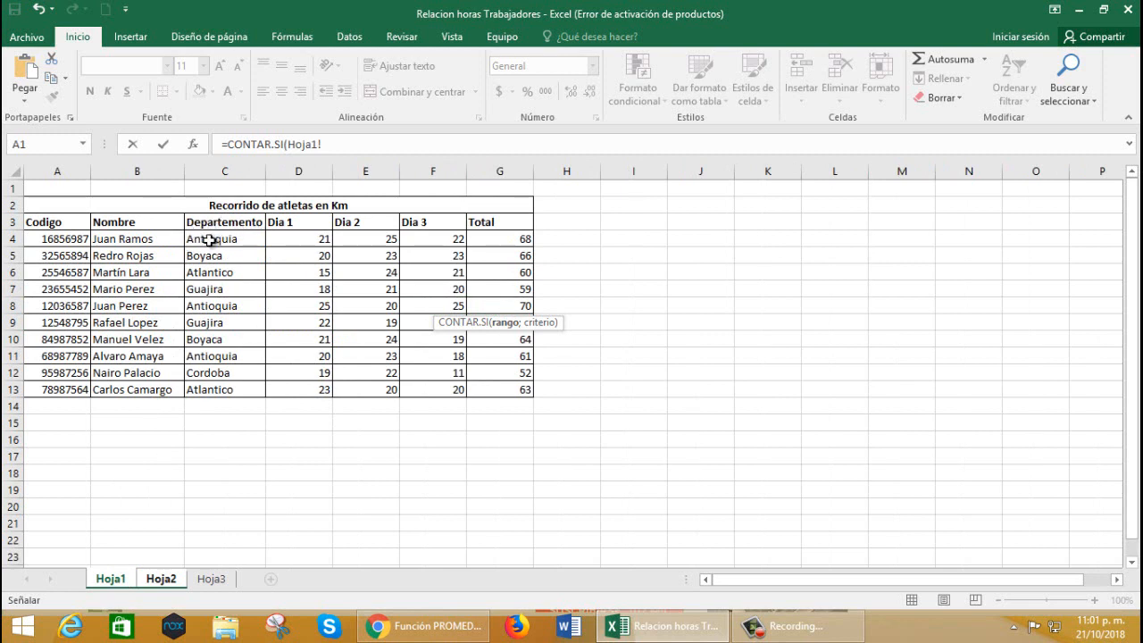
{"action": "left_click_drag", "start_coordinate": [209, 240], "coordinate": [215, 384]}
{"action": "left_click", "coordinate": [372, 146]}
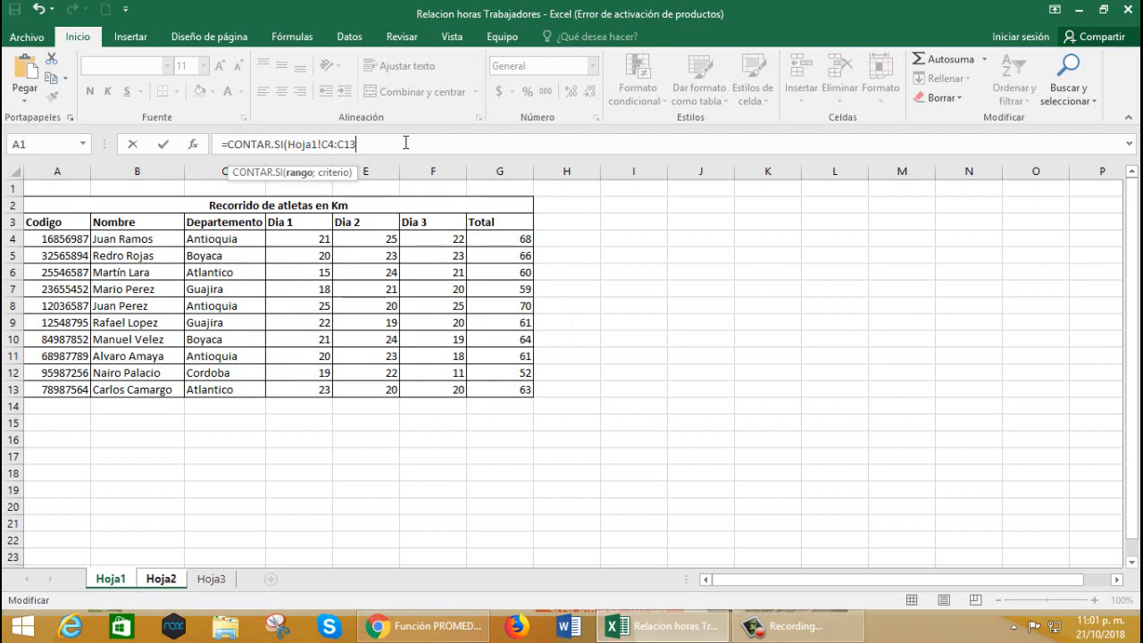
{"action": "type", "text": ";"}
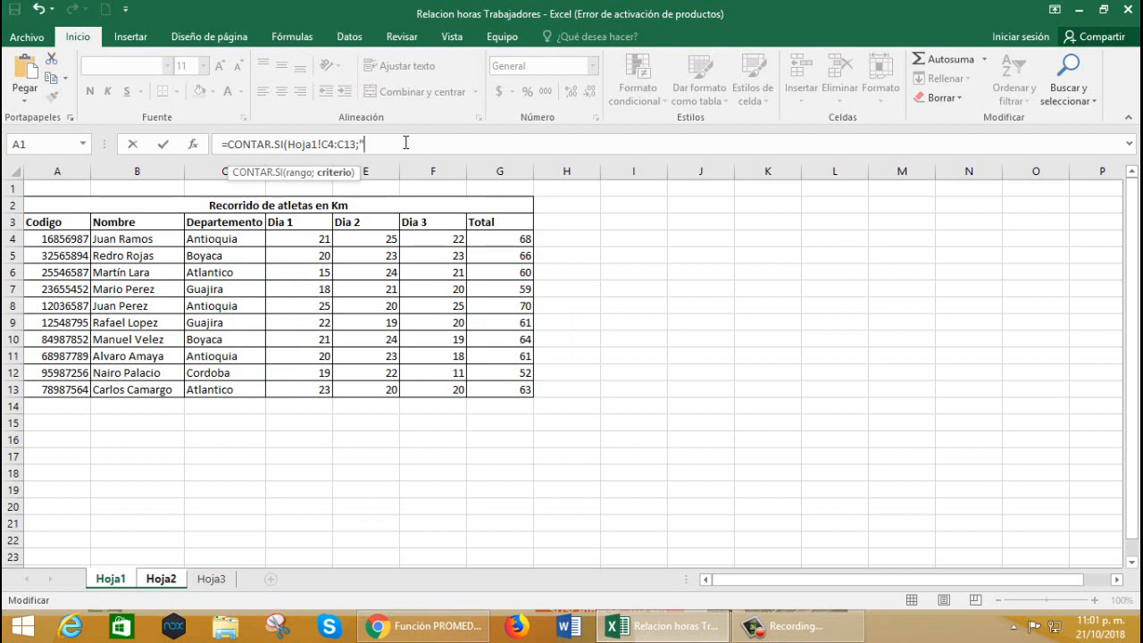
{"action": "type", "text": "Antioquia"}
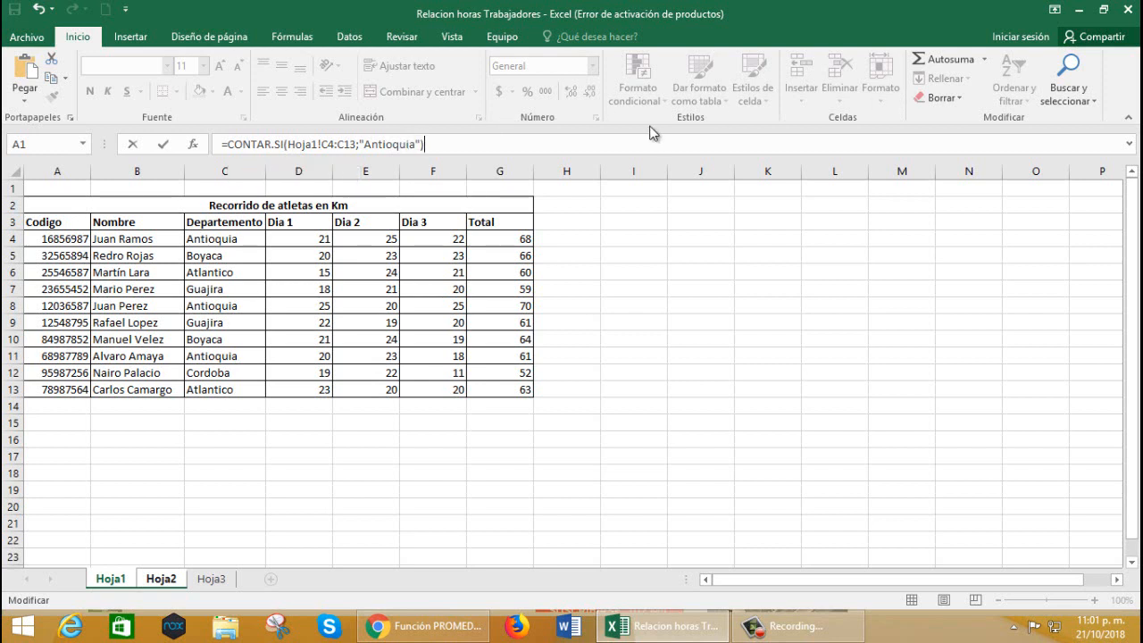
{"action": "key", "text": "Return"}
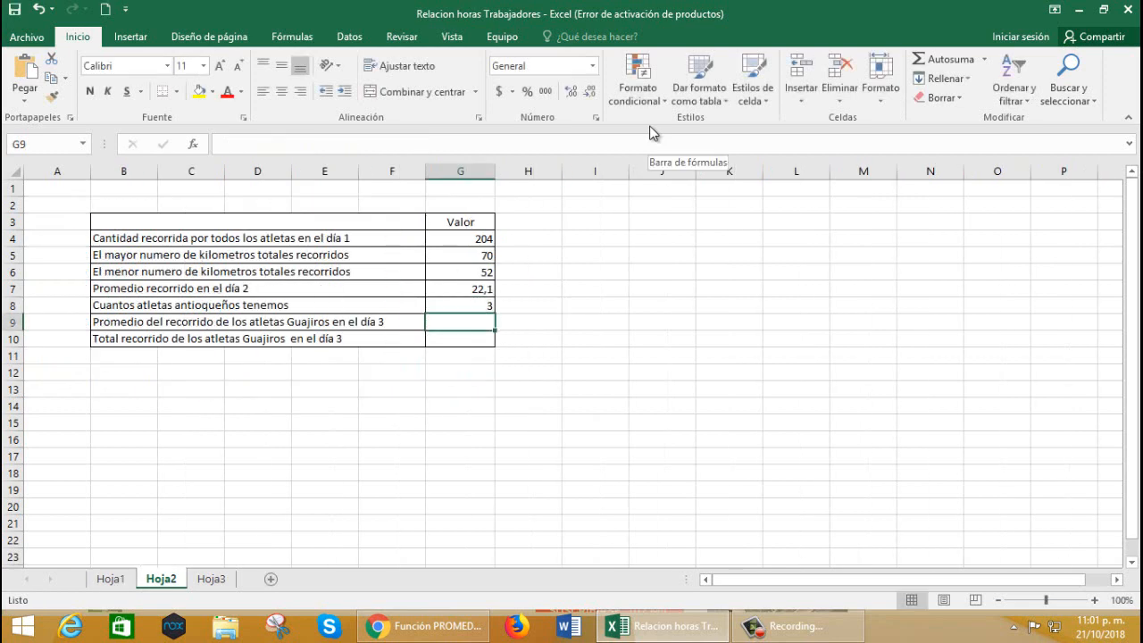
Check the CONTAR.SI formula in G8 against the Departamento range C4:C13 on Hoja1
{"action": "left_click", "coordinate": [487, 306]}
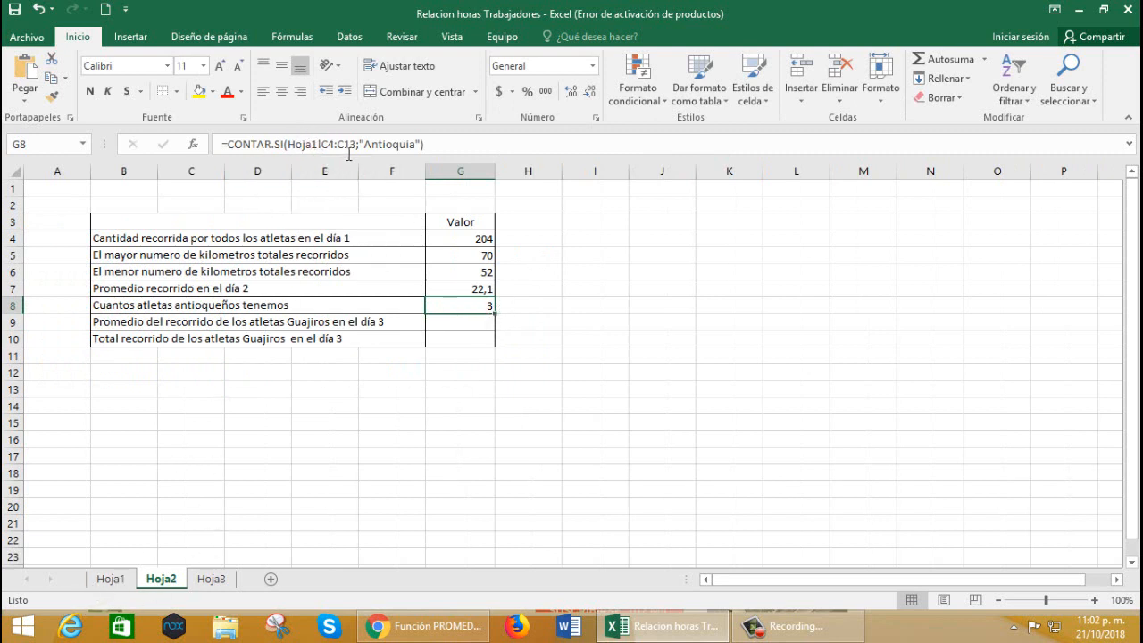
{"action": "left_click", "coordinate": [122, 580]}
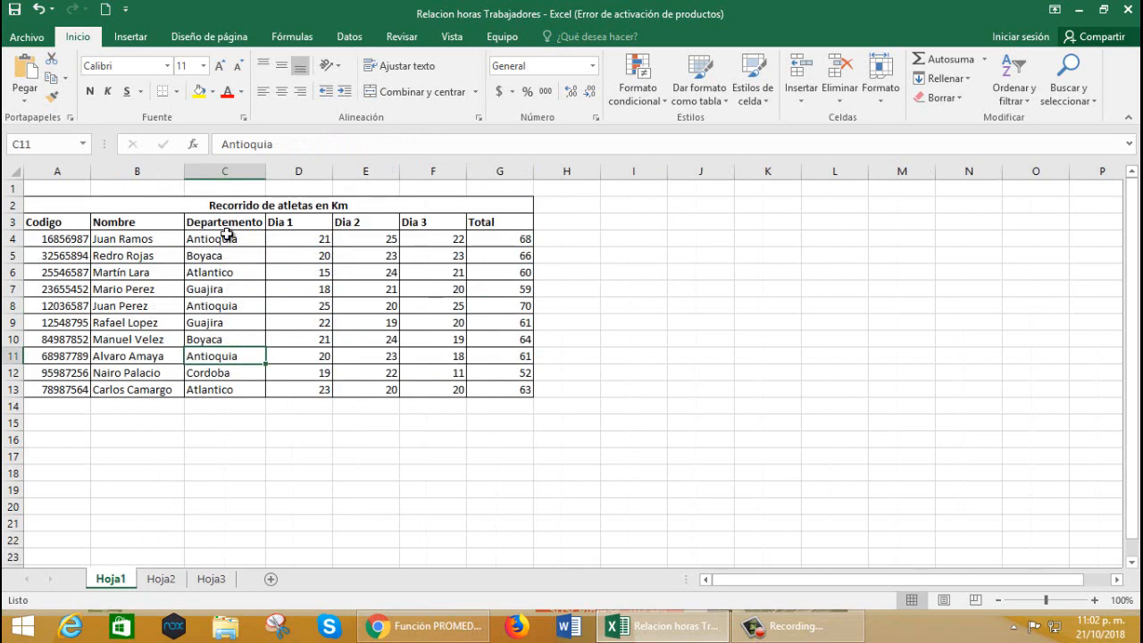
{"action": "left_click_drag", "start_coordinate": [227, 236], "coordinate": [245, 398]}
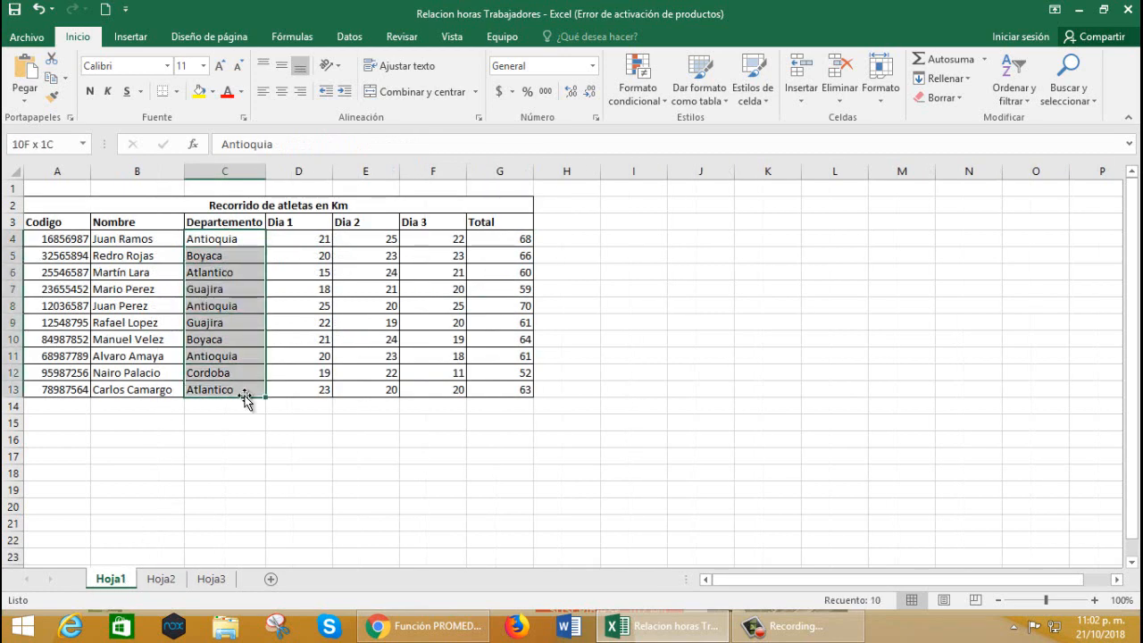
{"action": "left_click", "coordinate": [234, 241]}
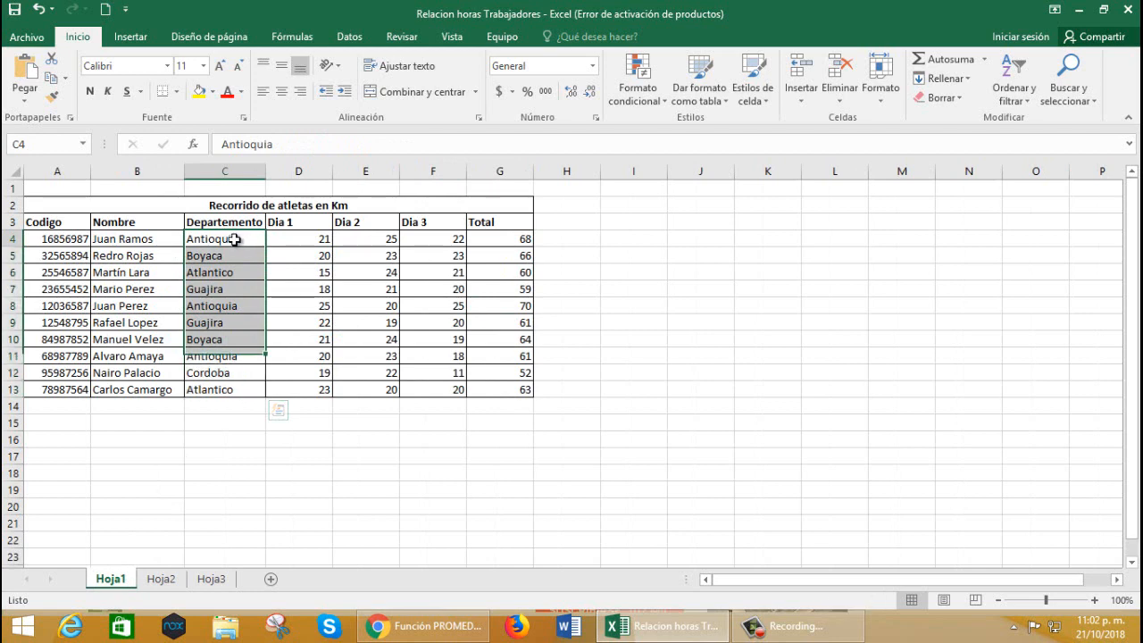
{"action": "left_click", "coordinate": [234, 240]}
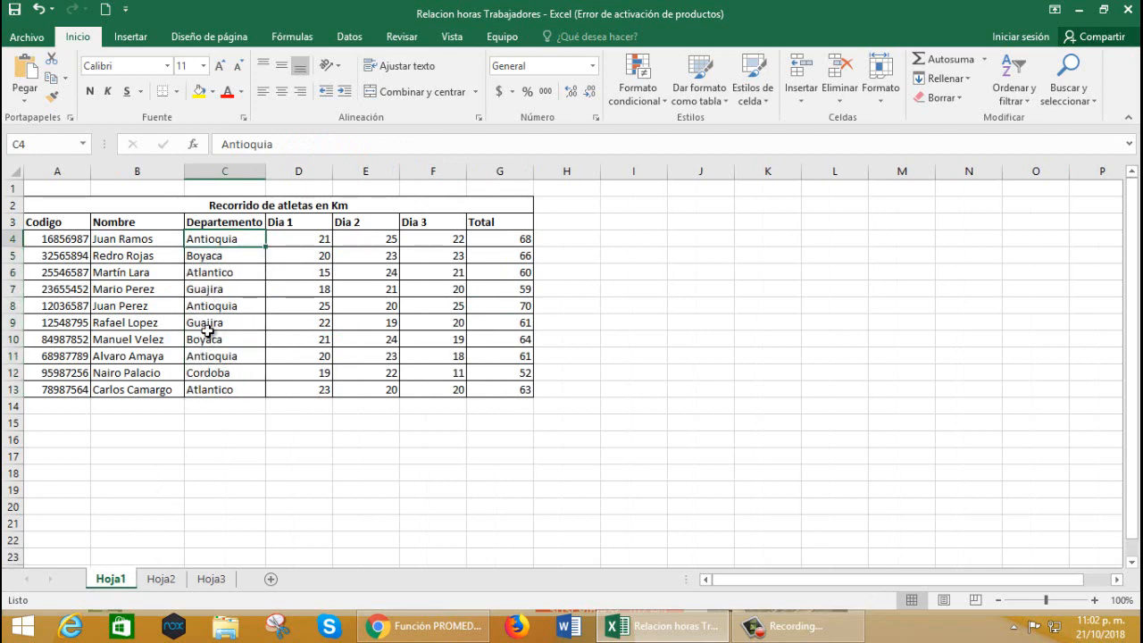
{"action": "left_click", "coordinate": [161, 579]}
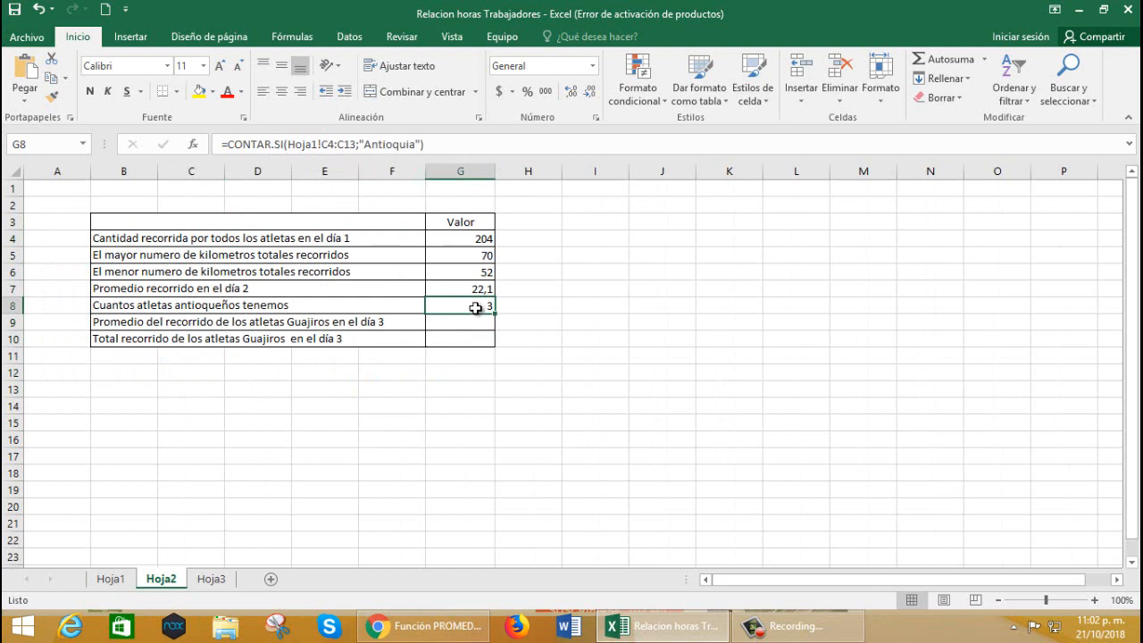
Change the criterion of the CONTAR.SI formula in G8 to "Guajira"
{"action": "left_click", "coordinate": [416, 143]}
{"action": "key", "text": "BackSpace"}
{"action": "key", "text": "BackSpace"}
{"action": "key", "text": "BackSpace"}
{"action": "key", "text": "BackSpace"}
{"action": "key", "text": "BackSpace"}
{"action": "key", "text": "BackSpace"}
{"action": "key", "text": "BackSpace"}
{"action": "key", "text": "BackSpace"}
{"action": "key", "text": "BackSpace"}
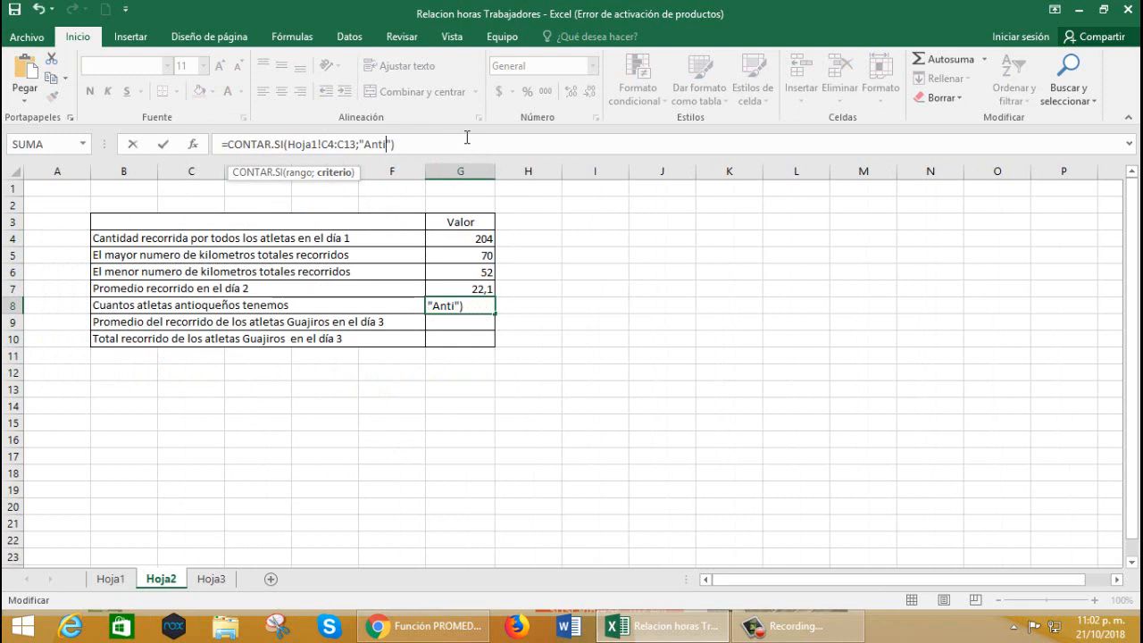
{"action": "type", "text": "Guajira"}
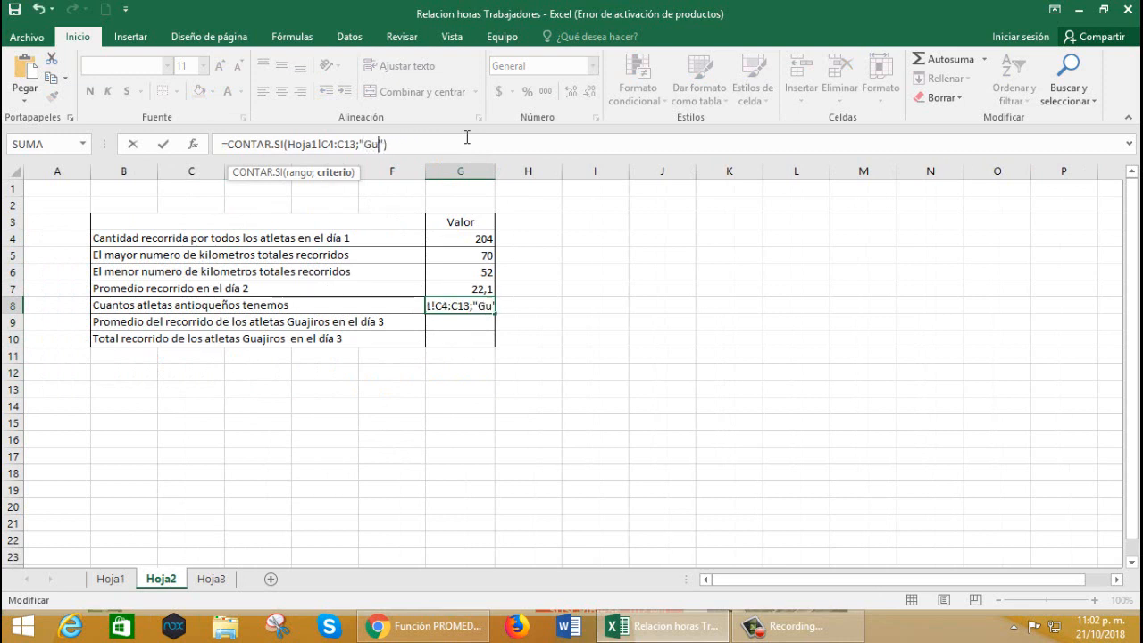
{"action": "key", "text": "Return"}
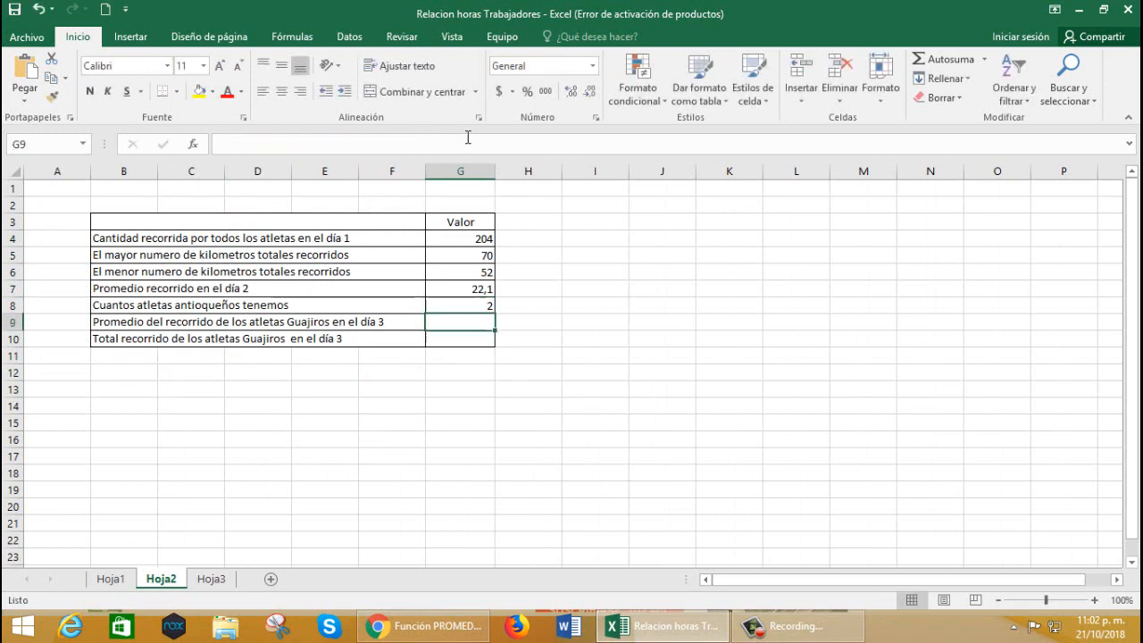
Check the G8 count against the Guajira entries in the Departamento column of Hoja1
{"action": "left_click", "coordinate": [469, 308]}
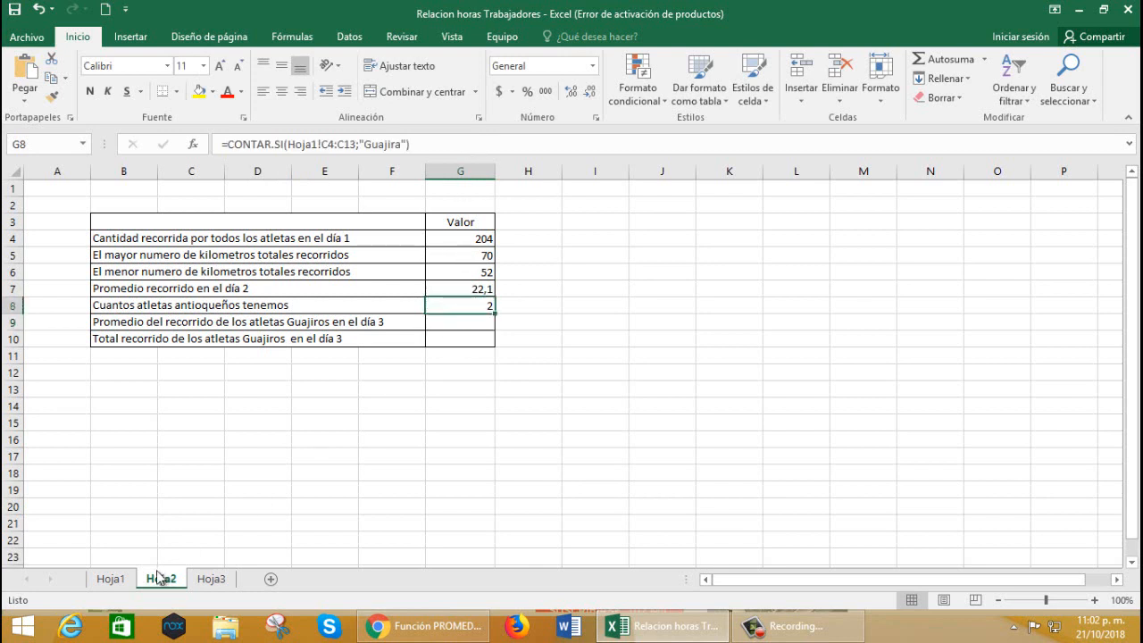
{"action": "left_click", "coordinate": [110, 579]}
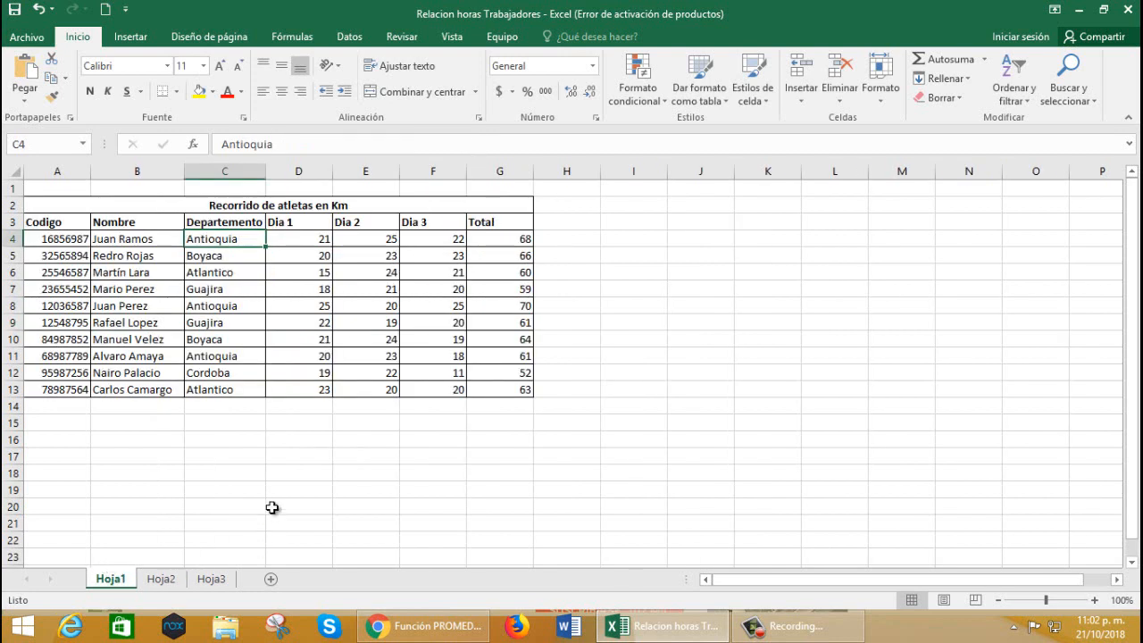
{"action": "left_click", "coordinate": [219, 288]}
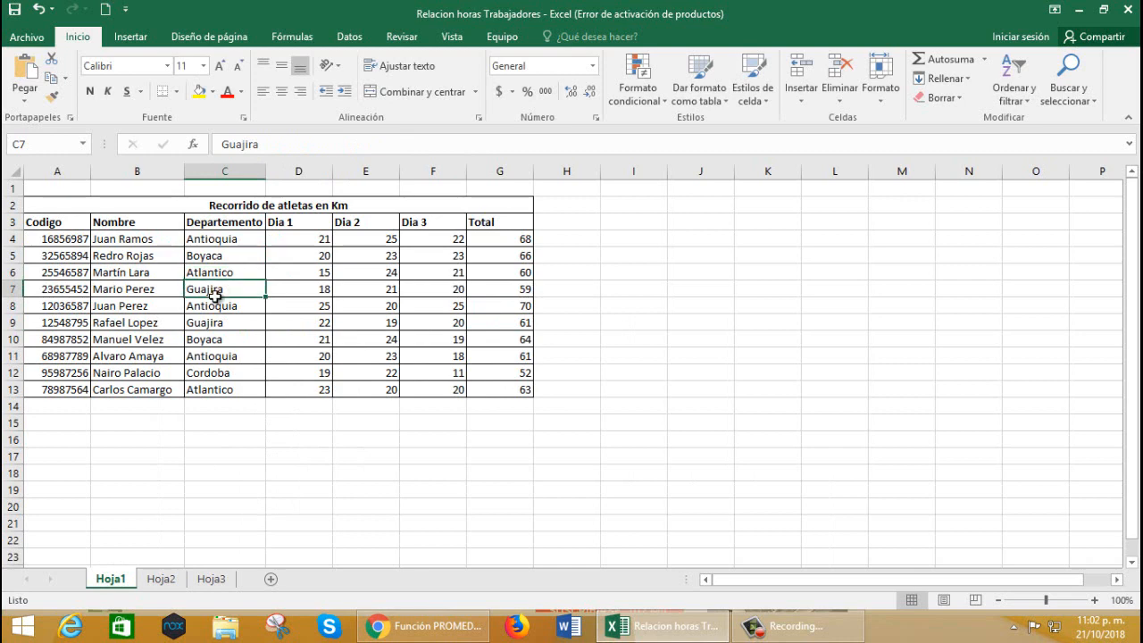
{"action": "left_click", "coordinate": [215, 322]}
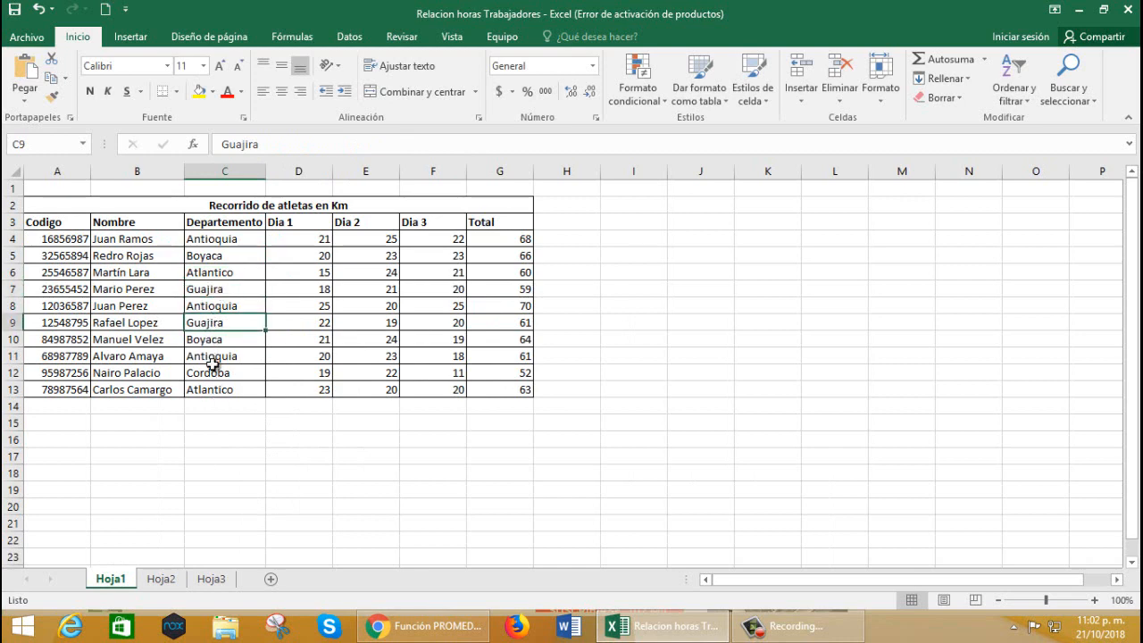
{"action": "left_click", "coordinate": [161, 579]}
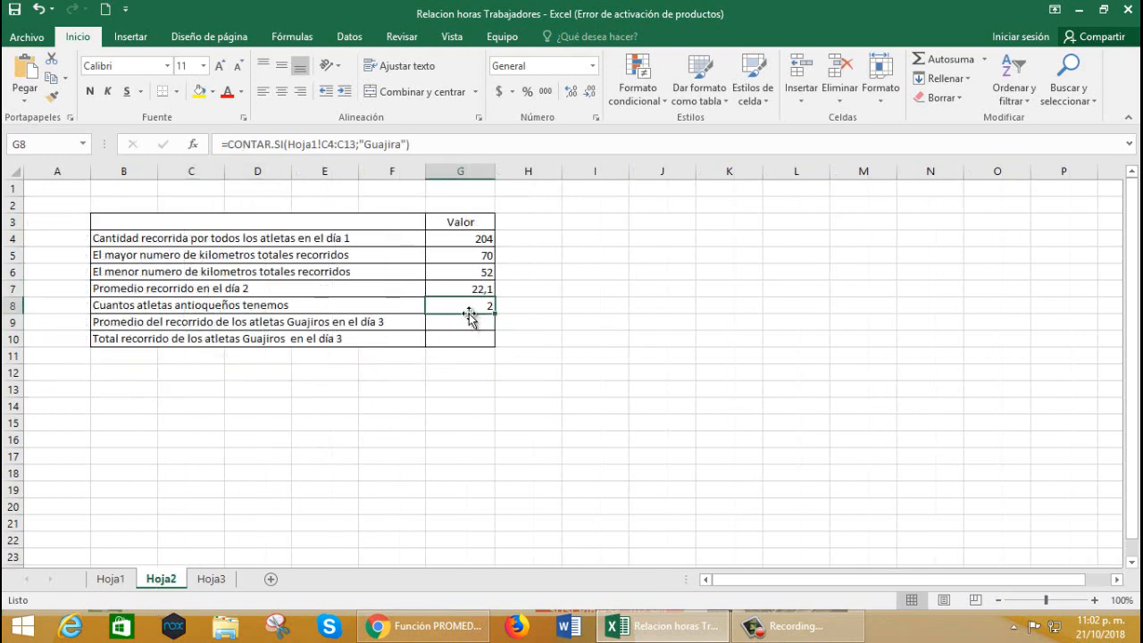
Replace the "Guajira" criterion of the CONTAR.SI formula in G8 with "Anrioquia"
{"action": "left_click", "coordinate": [399, 145]}
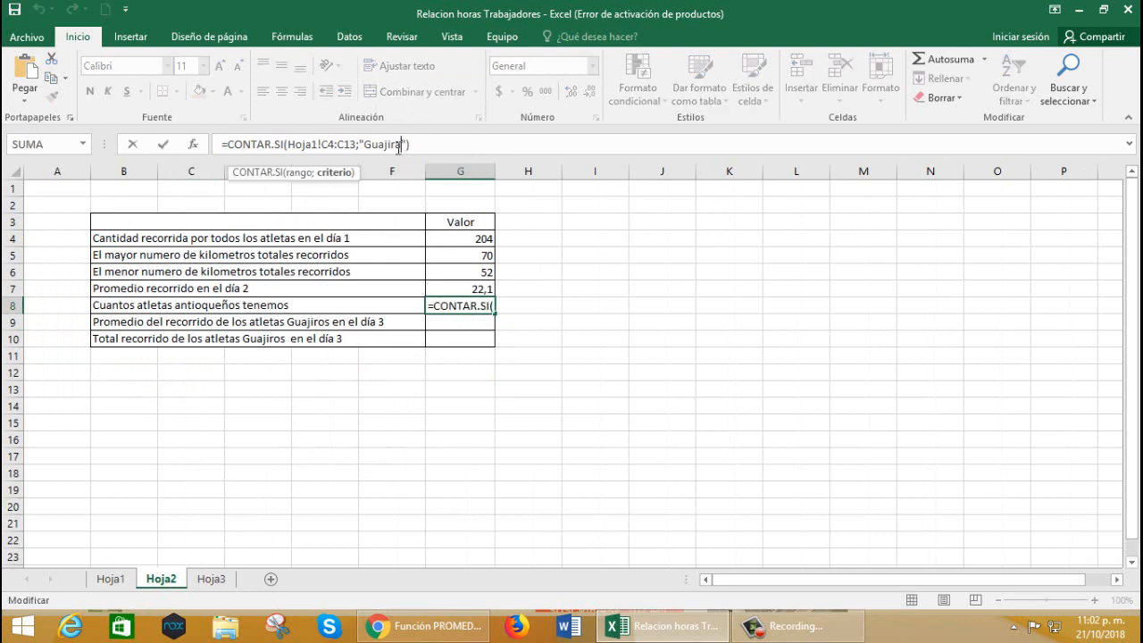
{"action": "key", "text": "BackSpace"}
{"action": "key", "text": "BackSpace"}
{"action": "key", "text": "BackSpace"}
{"action": "key", "text": "BackSpace"}
{"action": "key", "text": "BackSpace"}
{"action": "key", "text": "BackSpace"}
{"action": "key", "text": "BackSpace"}
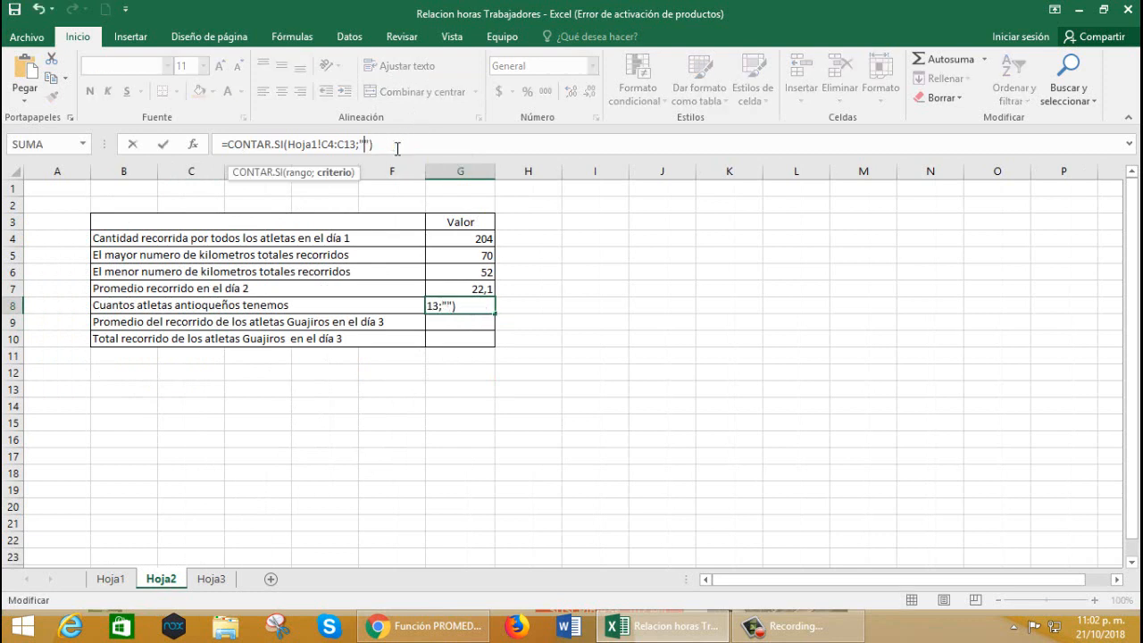
{"action": "type", "text": "Anrioquia"}
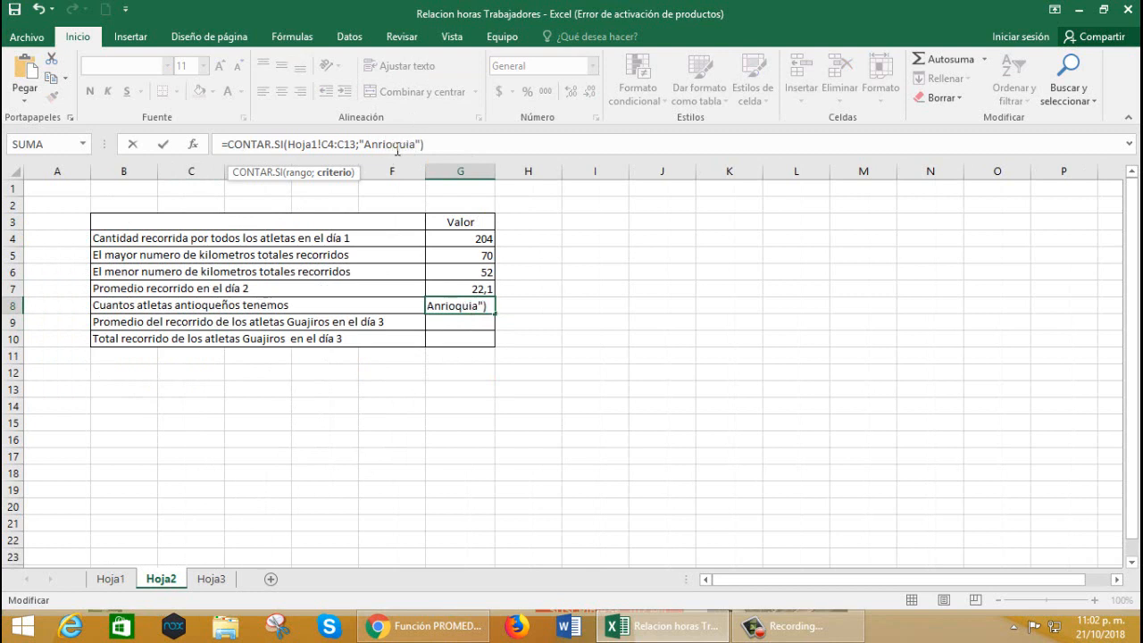
{"action": "key", "text": "Return"}
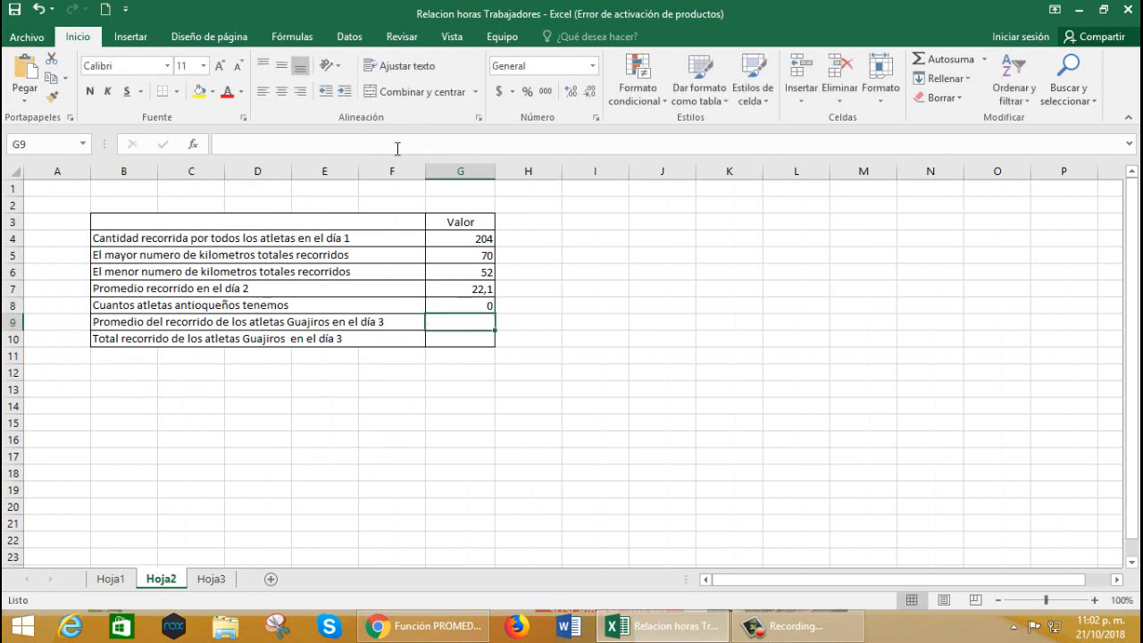
Correct the misspelled criterion of the CONTAR.SI formula in G8 to "Antioquia"
{"action": "left_click", "coordinate": [454, 309]}
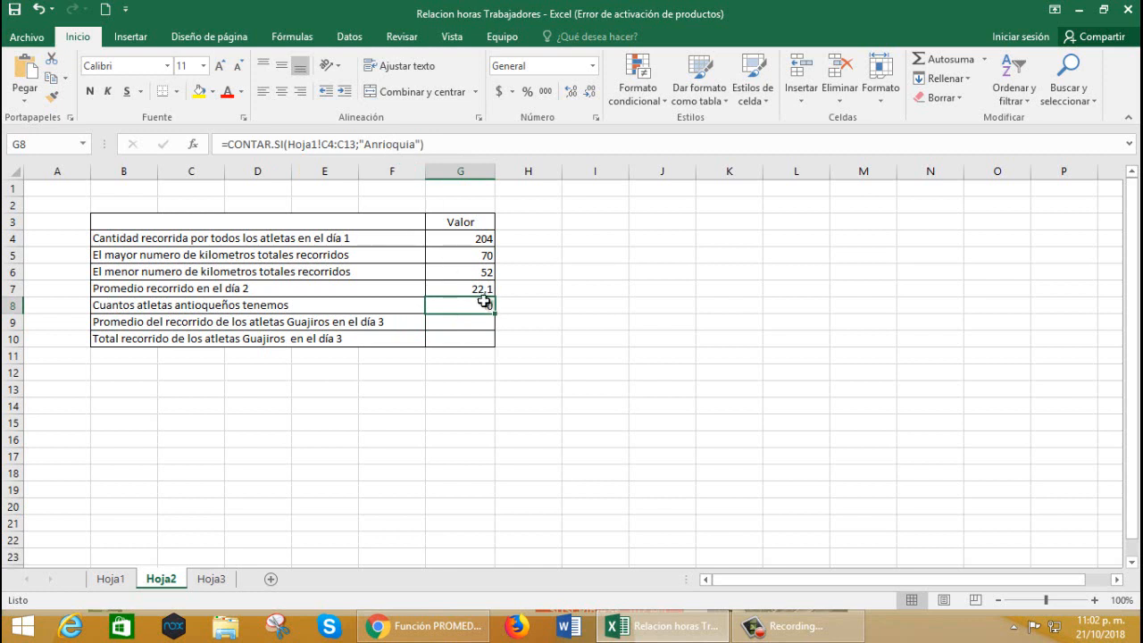
{"action": "left_click", "coordinate": [379, 145]}
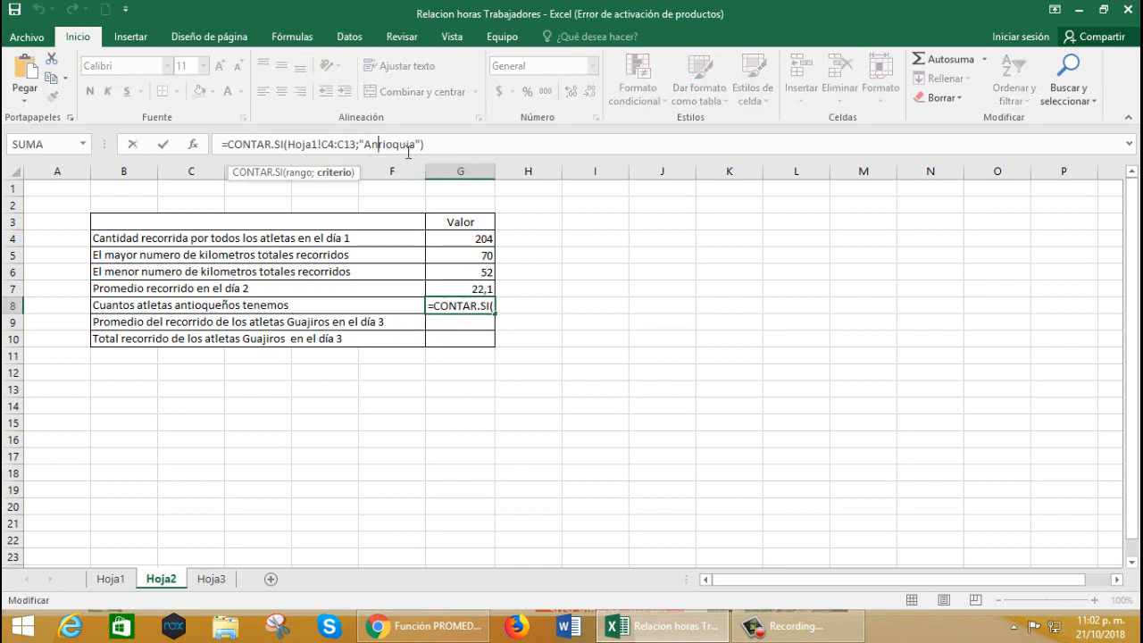
{"action": "key", "text": "Delete"}
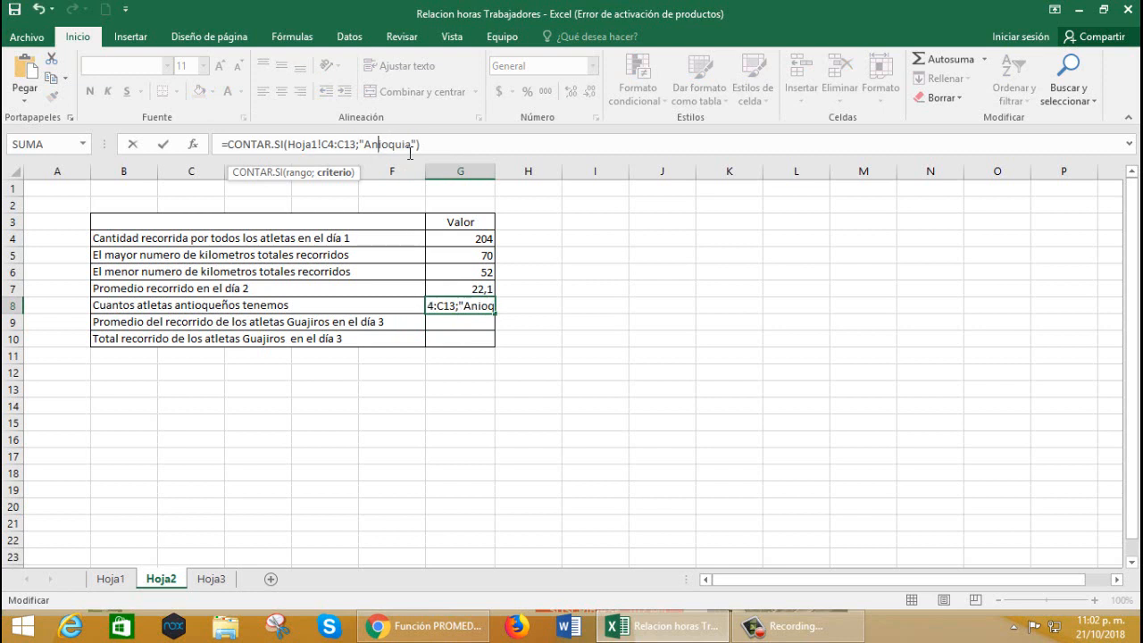
{"action": "type", "text": "t"}
{"action": "key", "text": "Return"}
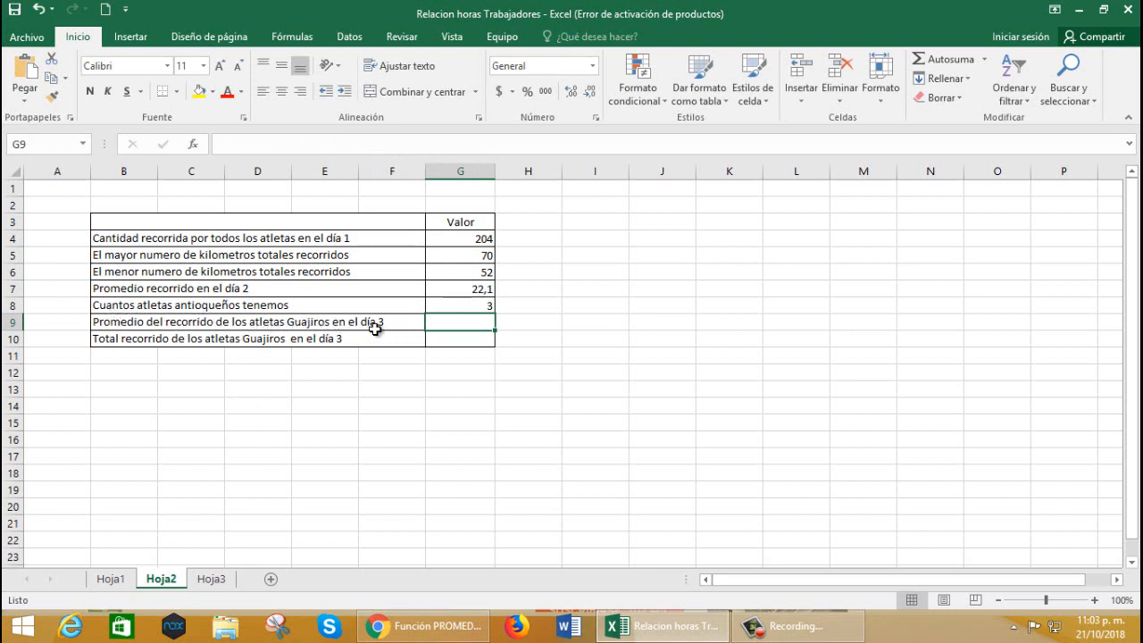
Enter a PROMEDIO.SI formula in G9 with range Hoja1!C4:C13, criterion "Guajira" and average range Hoja1!F4:F13
{"action": "double_click", "coordinate": [466, 322]}
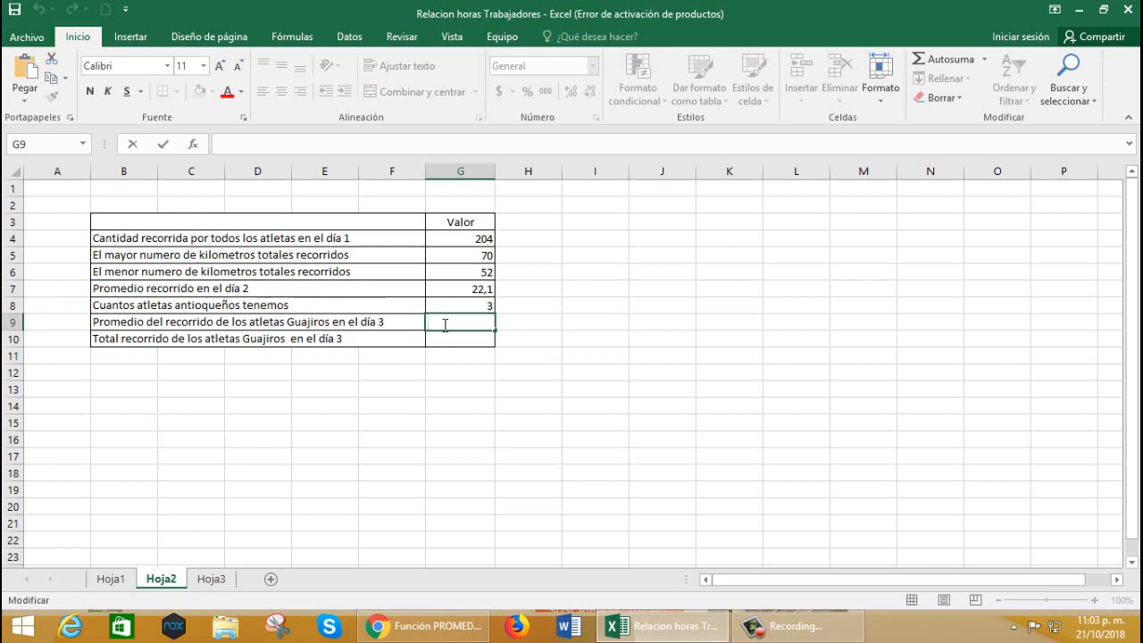
{"action": "type", "text": "=prom"}
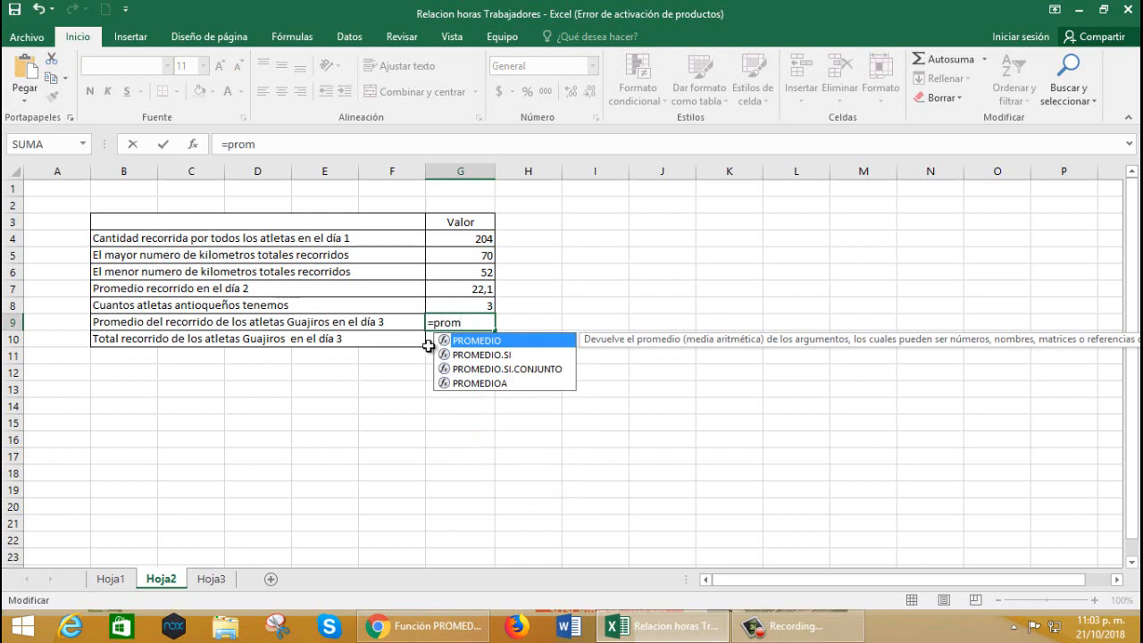
{"action": "double_click", "coordinate": [484, 356]}
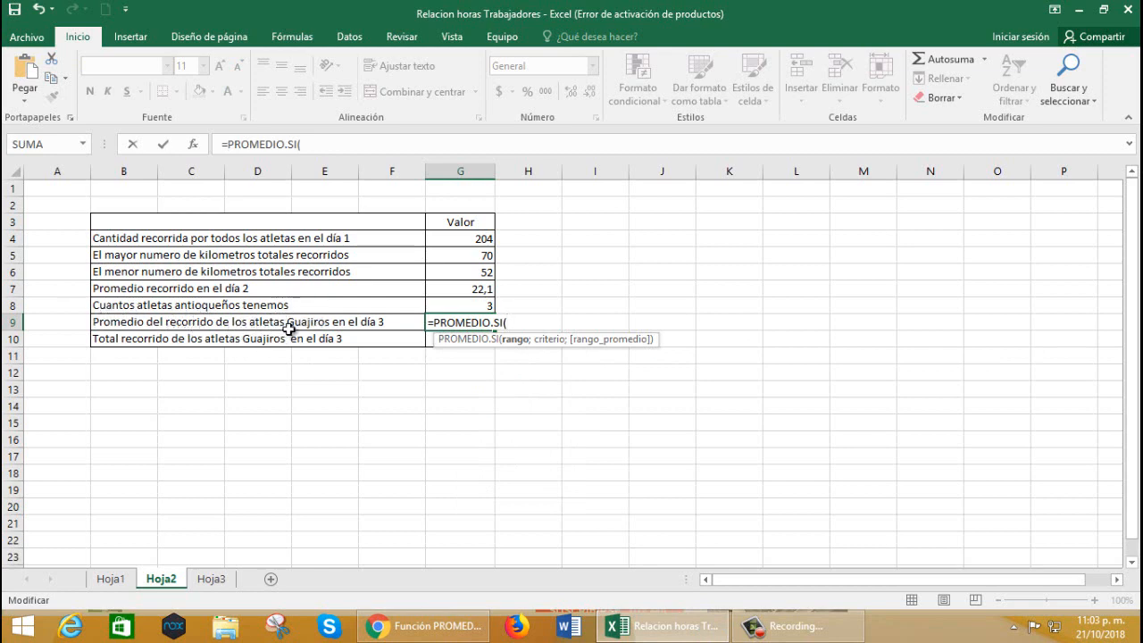
{"action": "left_click", "coordinate": [111, 579]}
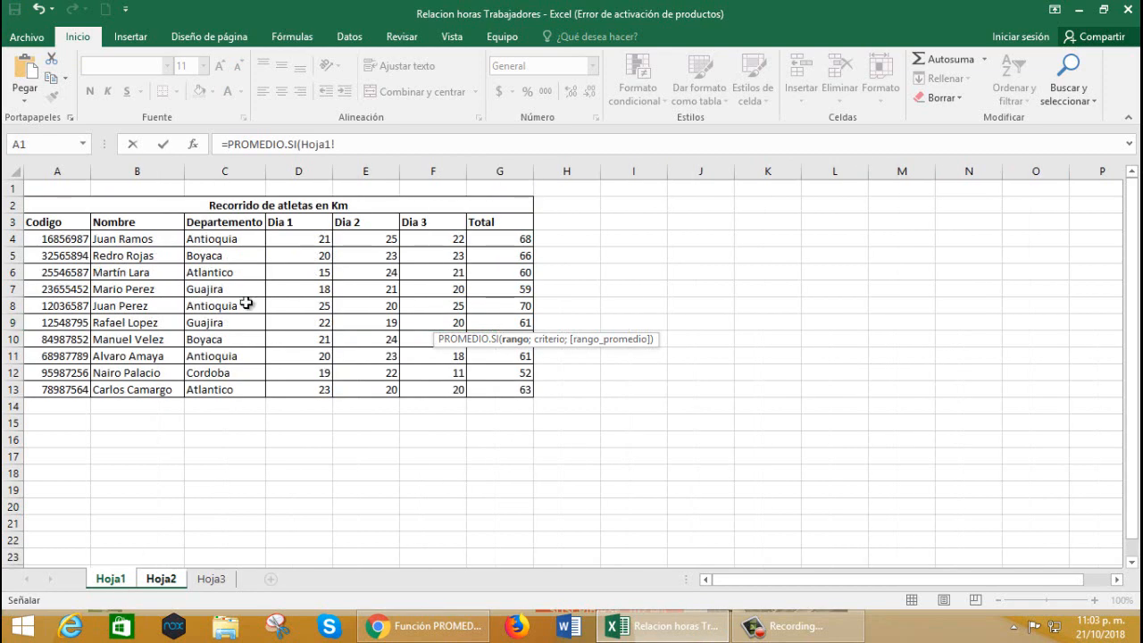
{"action": "left_click_drag", "start_coordinate": [233, 239], "coordinate": [235, 389]}
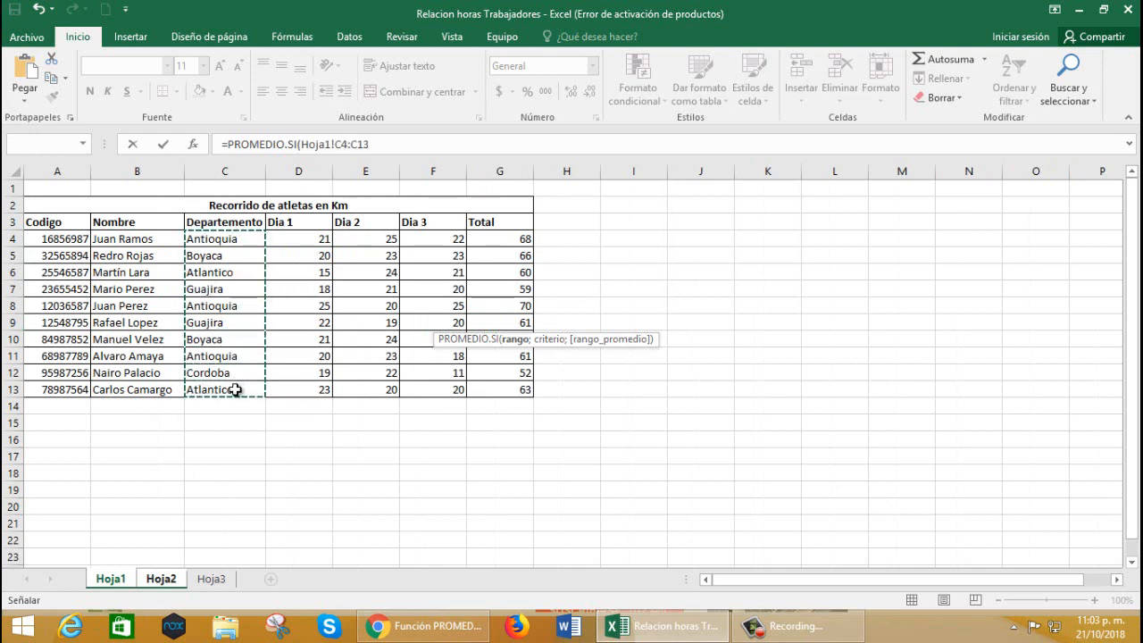
{"action": "left_click", "coordinate": [378, 144]}
{"action": "type", "text": ";\"Guajira"}
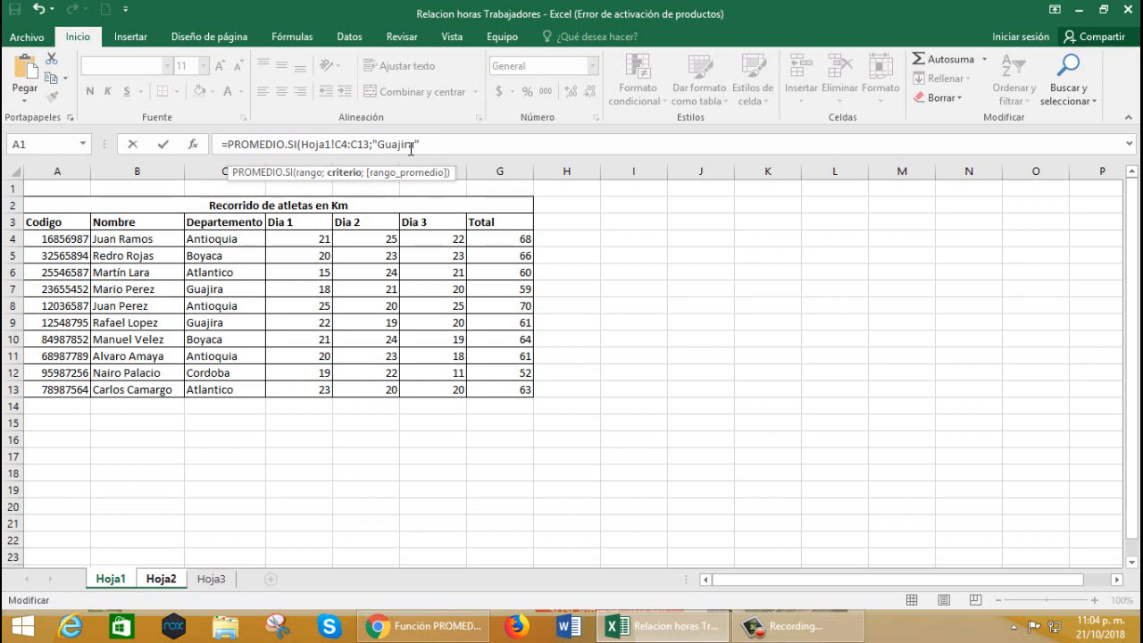
{"action": "type", "text": ";"}
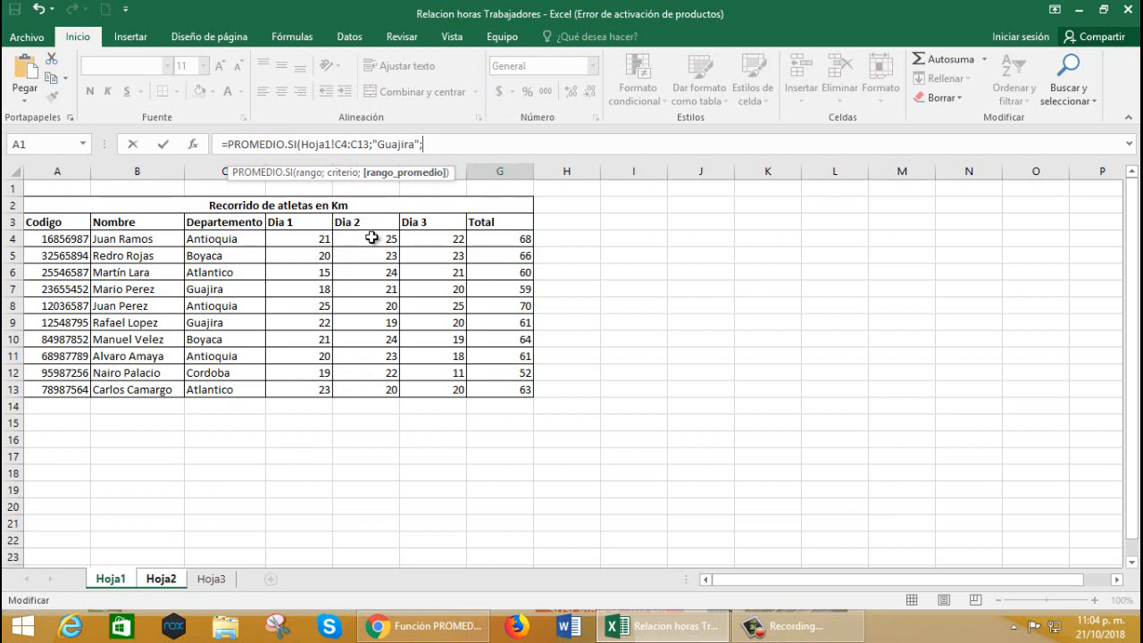
{"action": "left_click_drag", "start_coordinate": [416, 237], "coordinate": [417, 388]}
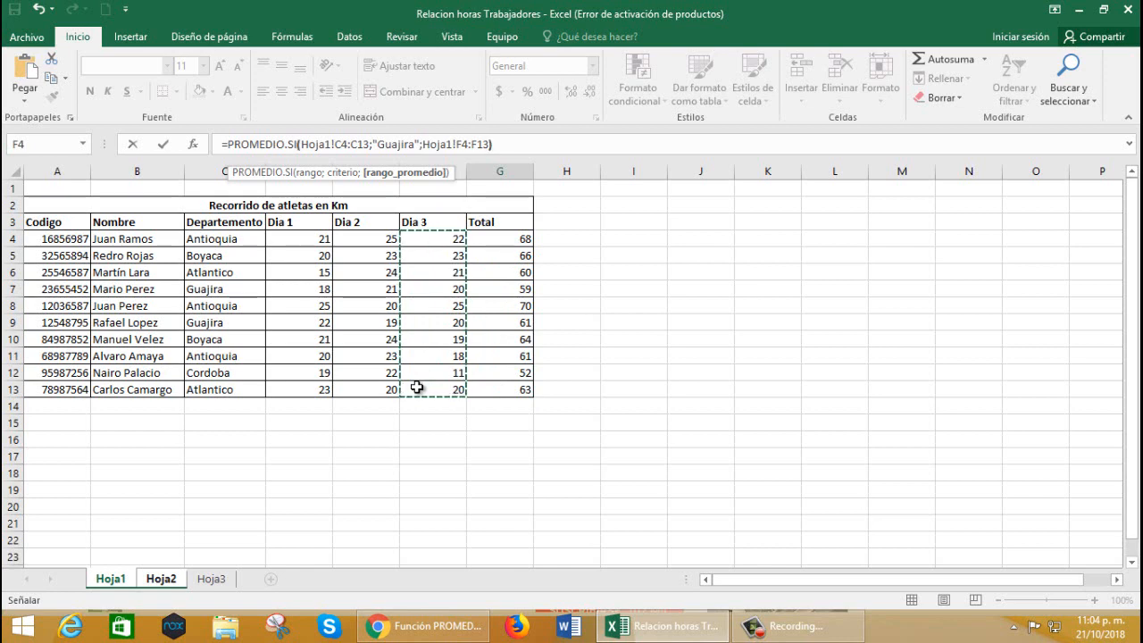
{"action": "type", "text": ")"}
{"action": "key", "text": "Return"}
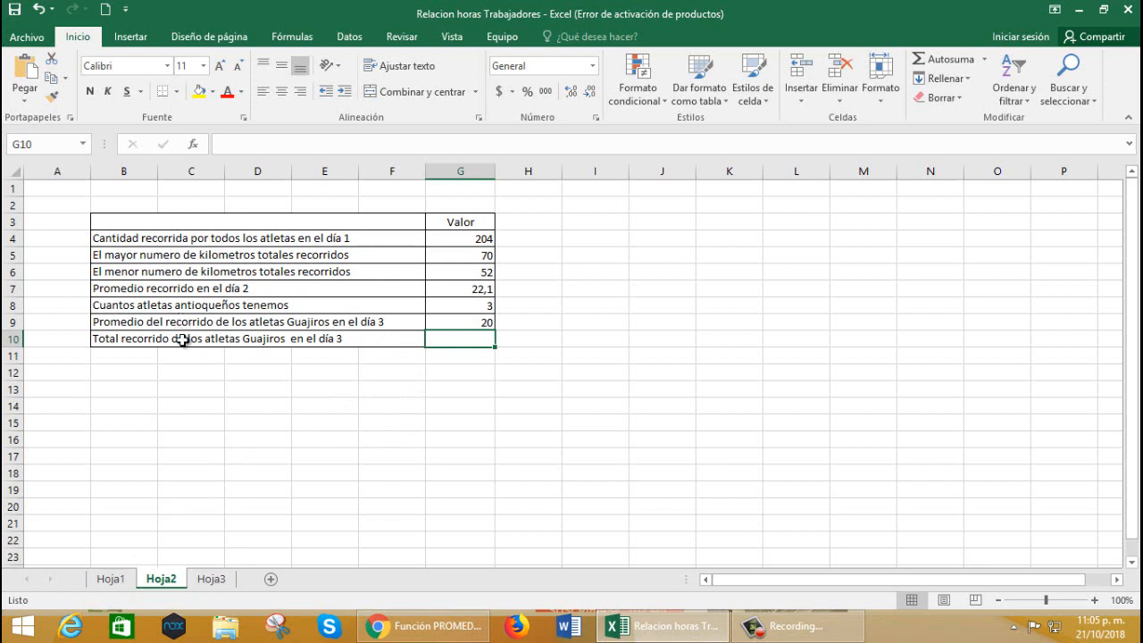
Enter a SUMAR.SI formula in G10 with range Hoja1!C4:C13, criterion "Guajira" and sum range Hoja1!F4:F13
{"action": "double_click", "coordinate": [464, 342]}
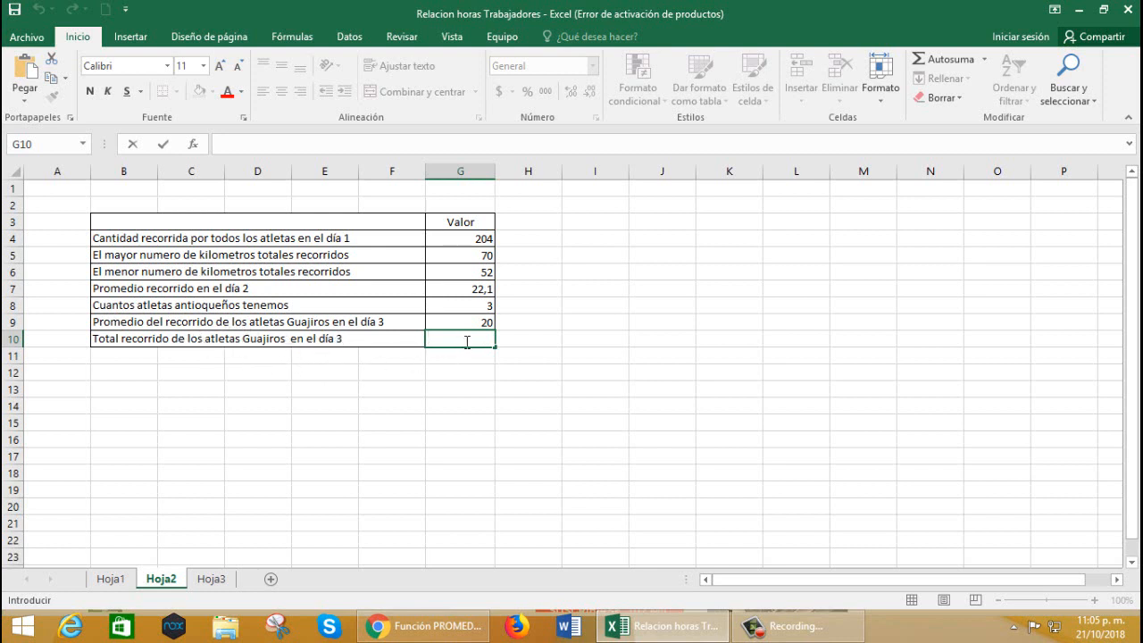
{"action": "type", "text": "=sumar"}
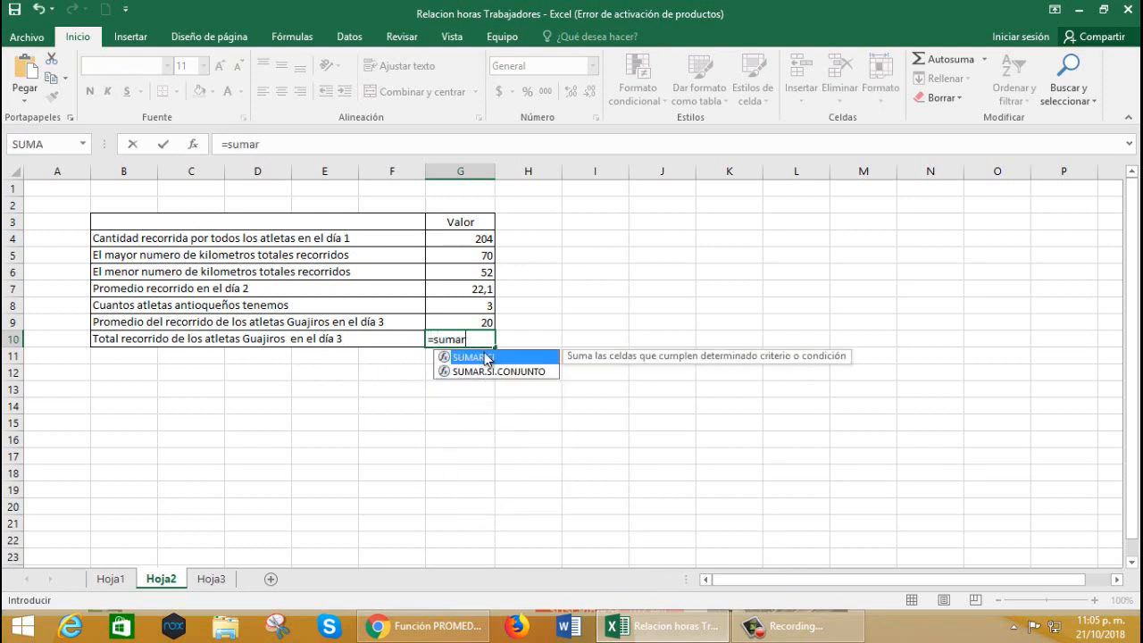
{"action": "double_click", "coordinate": [488, 359]}
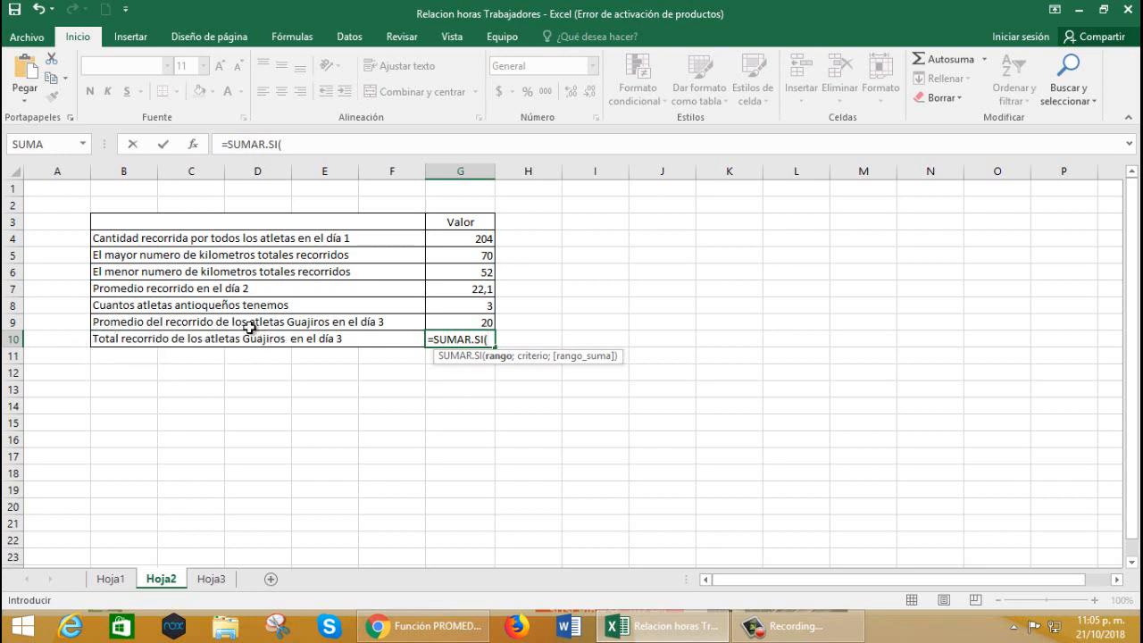
{"action": "left_click", "coordinate": [111, 579]}
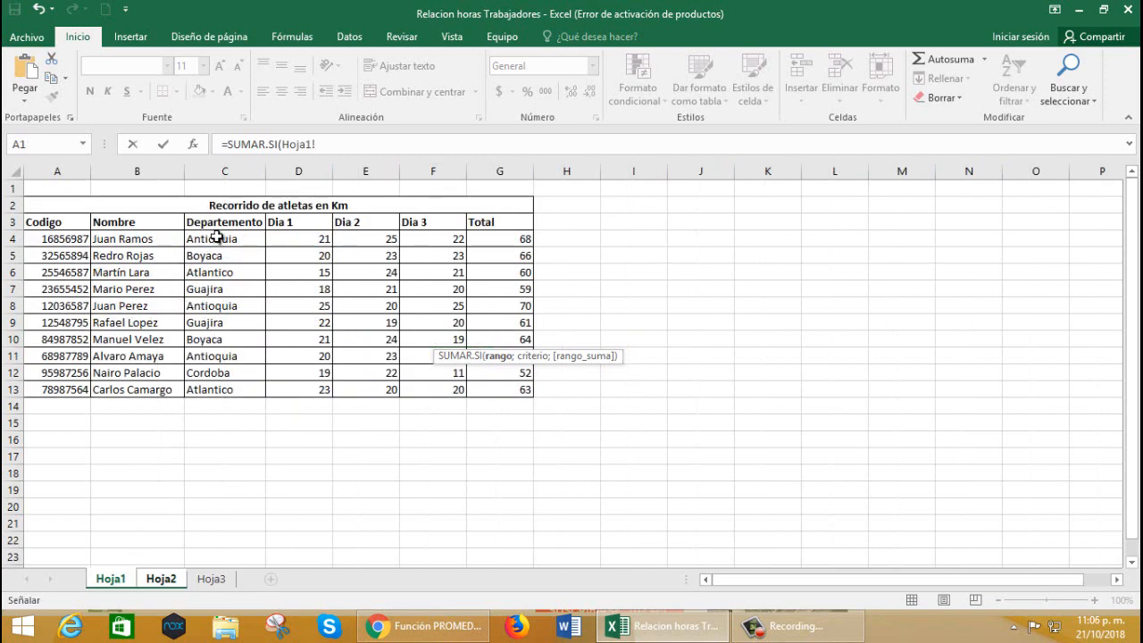
{"action": "left_click_drag", "start_coordinate": [217, 236], "coordinate": [230, 388]}
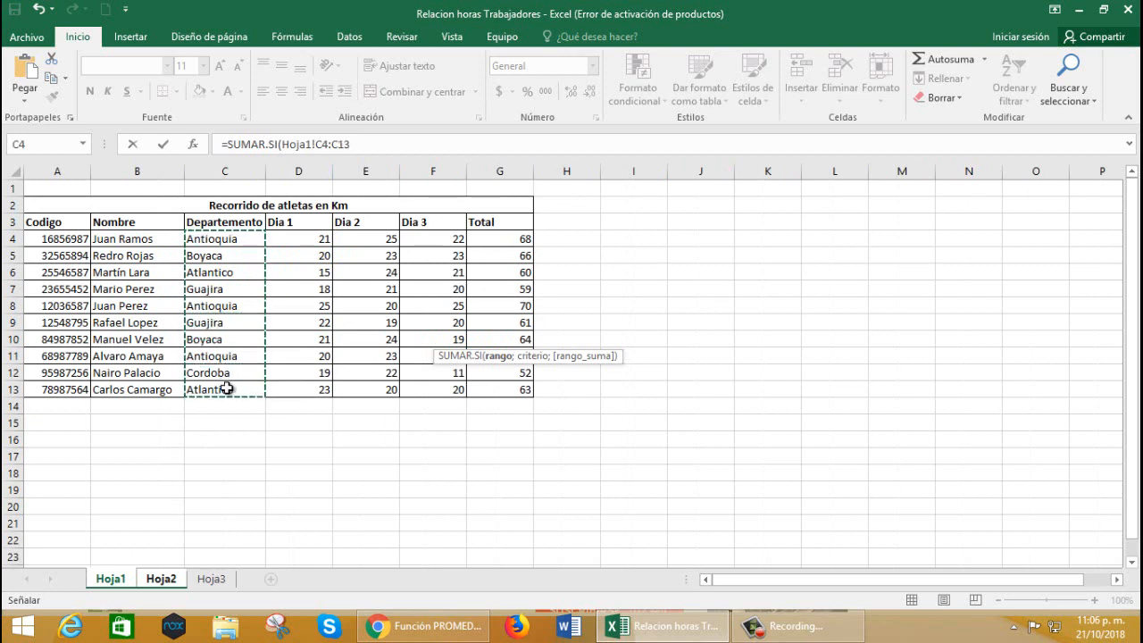
{"action": "left_click", "coordinate": [363, 143]}
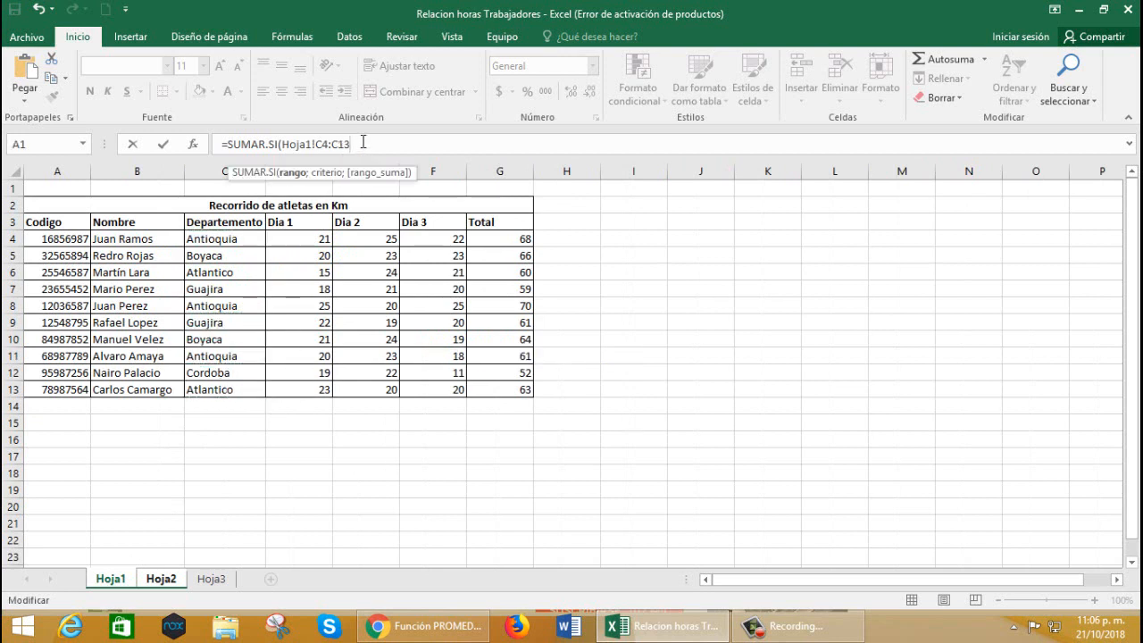
{"action": "type", "text": ";\"Guajira"}
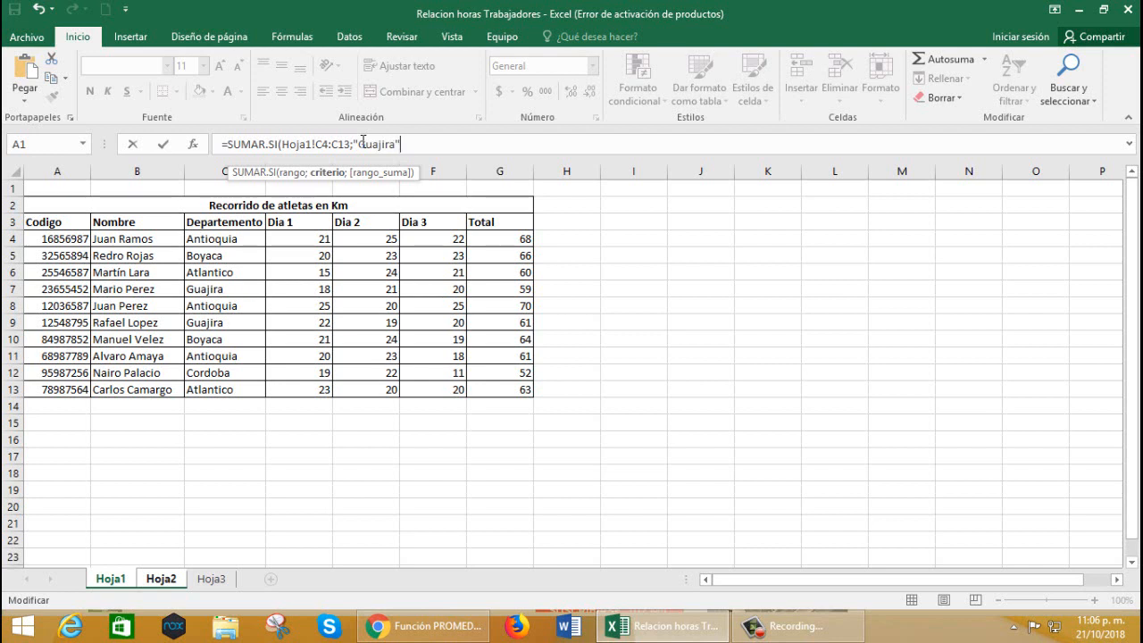
{"action": "type", "text": "\";"}
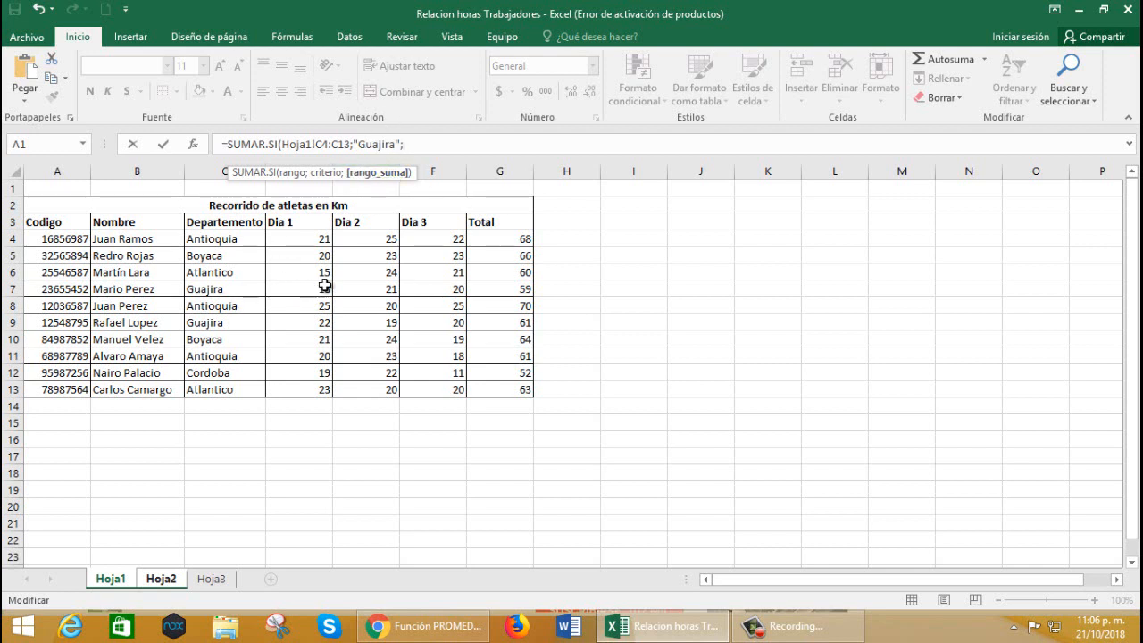
{"action": "left_click_drag", "start_coordinate": [445, 235], "coordinate": [422, 393]}
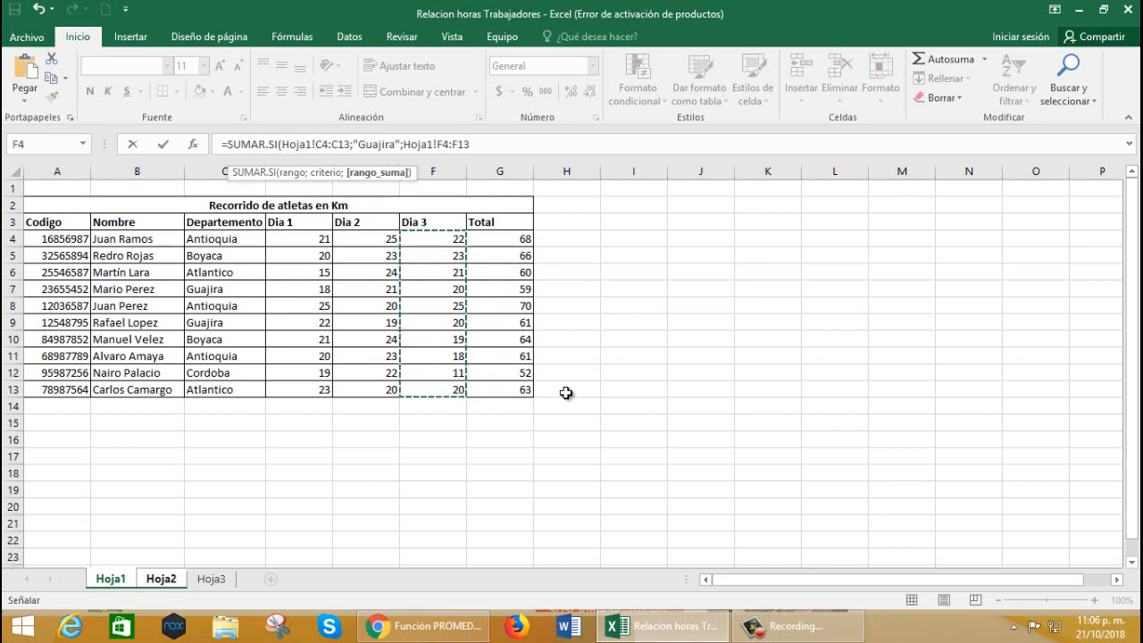
{"action": "key", "text": "Return"}
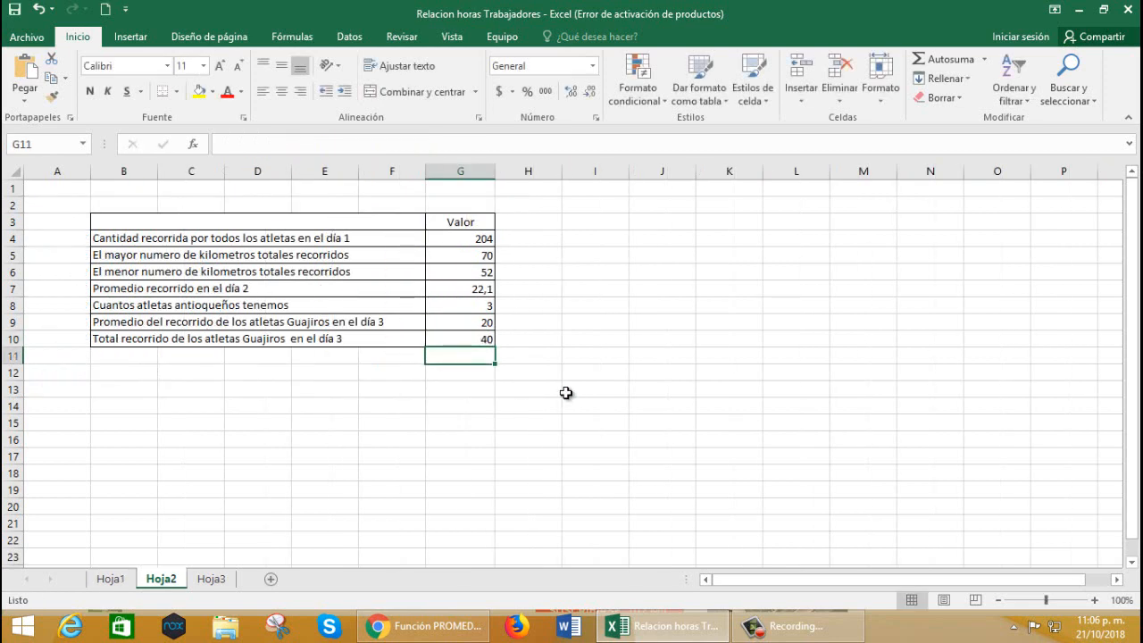
Check the SUMAR.SI total in G10 against the Dia 3 values of the Guajira athletes on Hoja1
{"action": "left_click", "coordinate": [480, 338]}
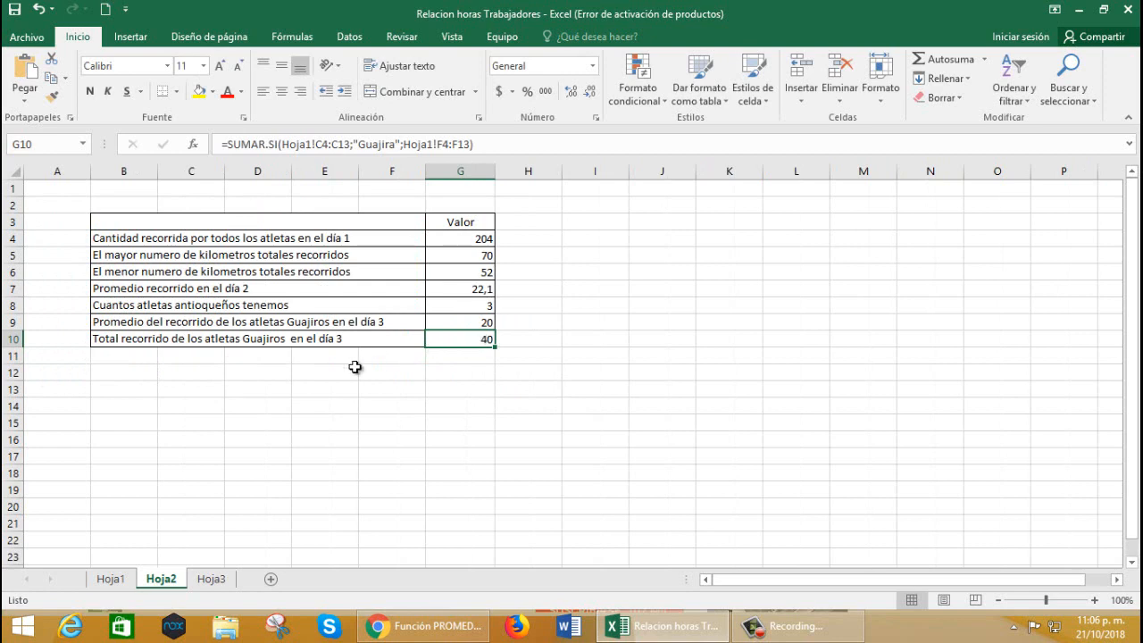
{"action": "left_click", "coordinate": [111, 578]}
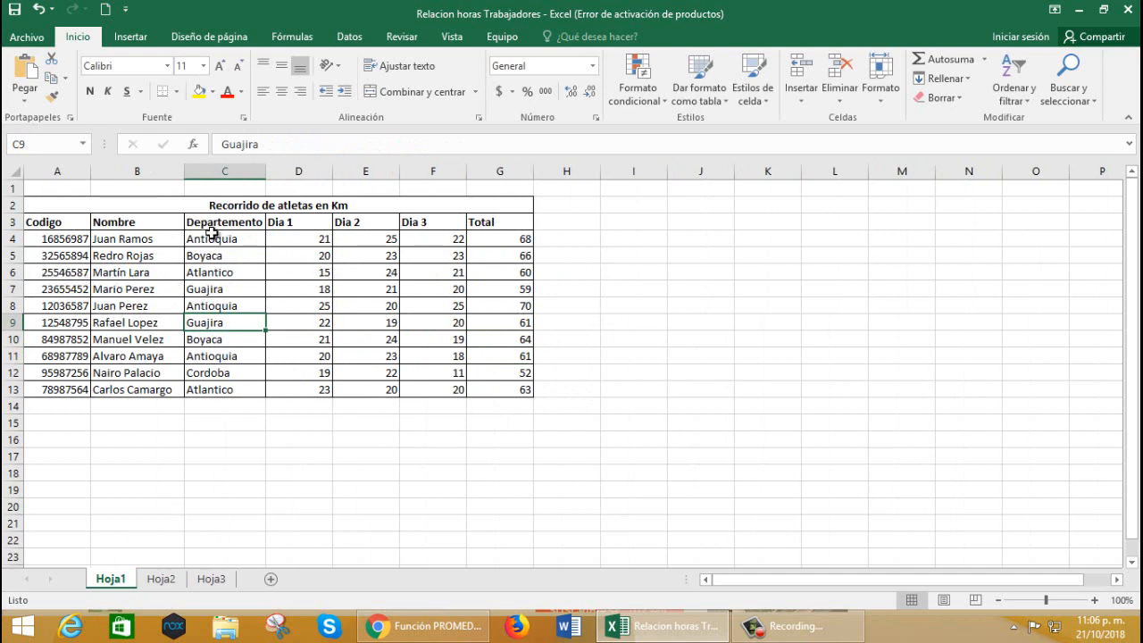
{"action": "left_click", "coordinate": [206, 291]}
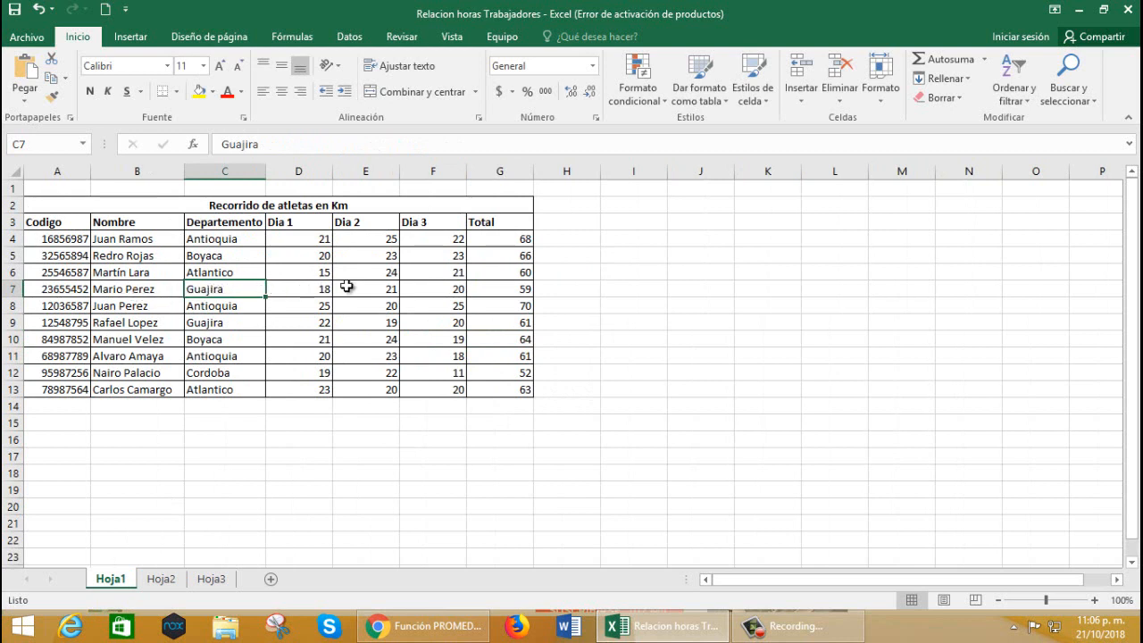
{"action": "left_click", "coordinate": [456, 288]}
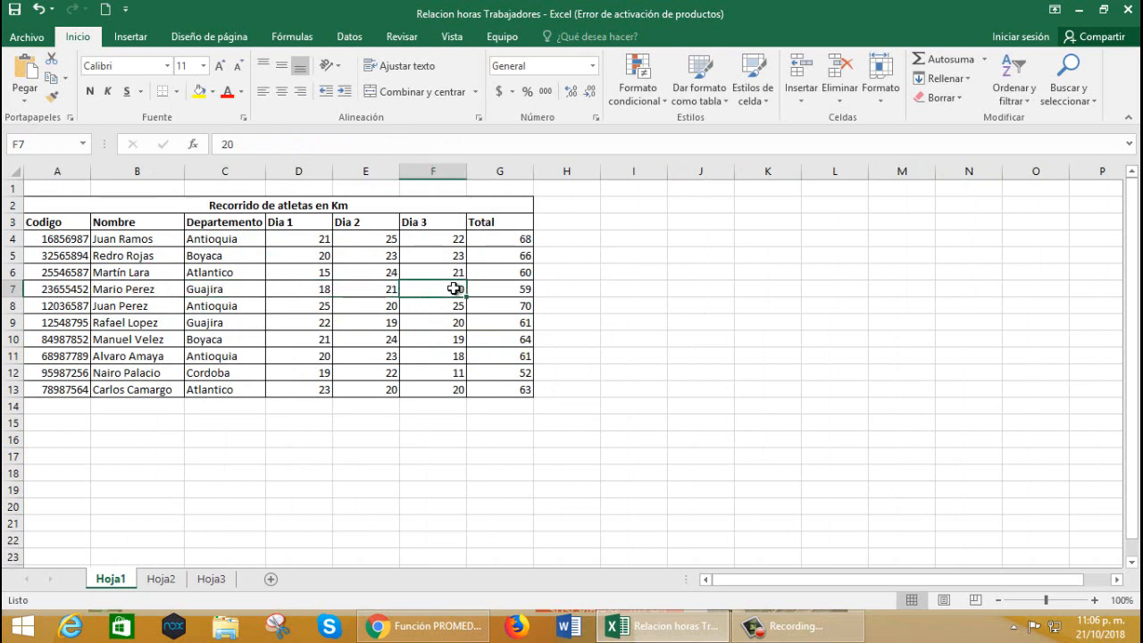
{"action": "left_click", "coordinate": [204, 323]}
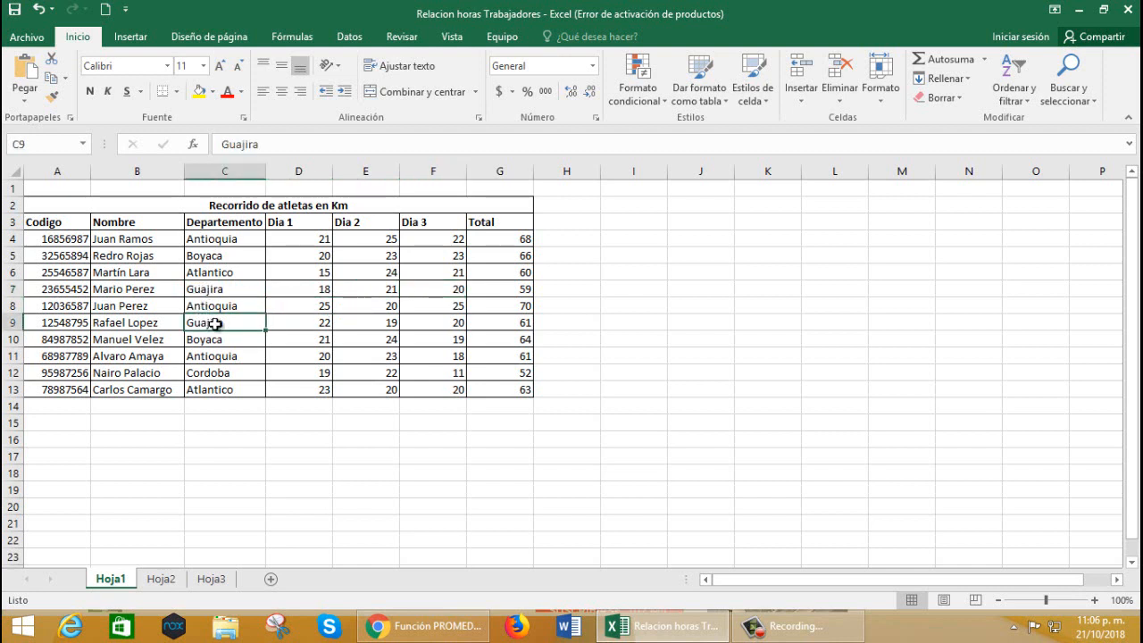
{"action": "left_click", "coordinate": [455, 325]}
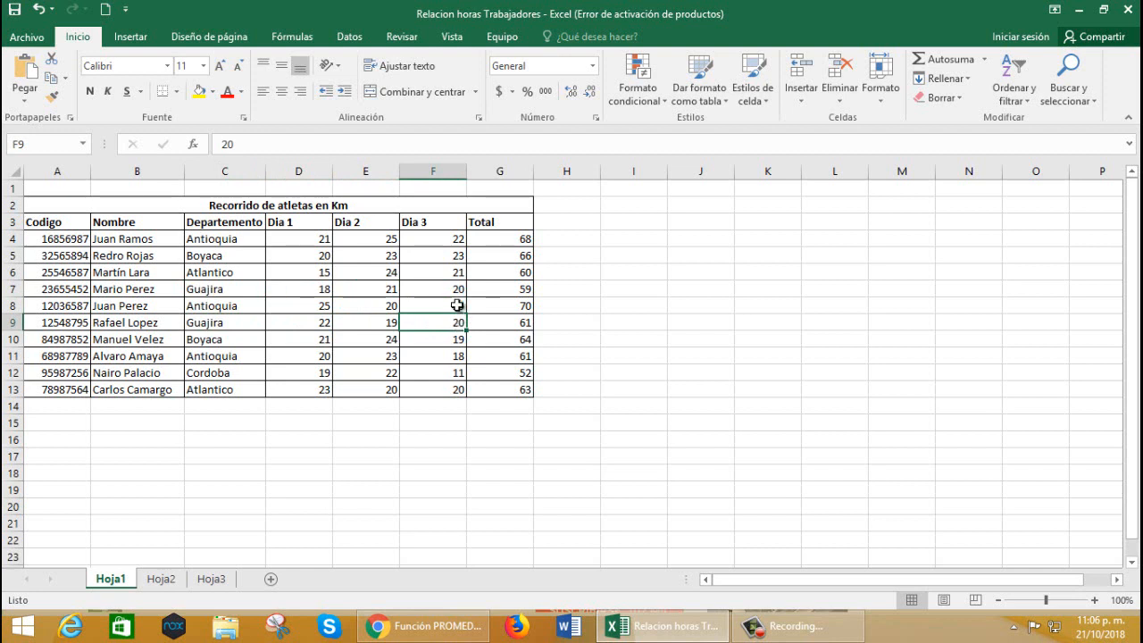
{"action": "left_click", "coordinate": [166, 581]}
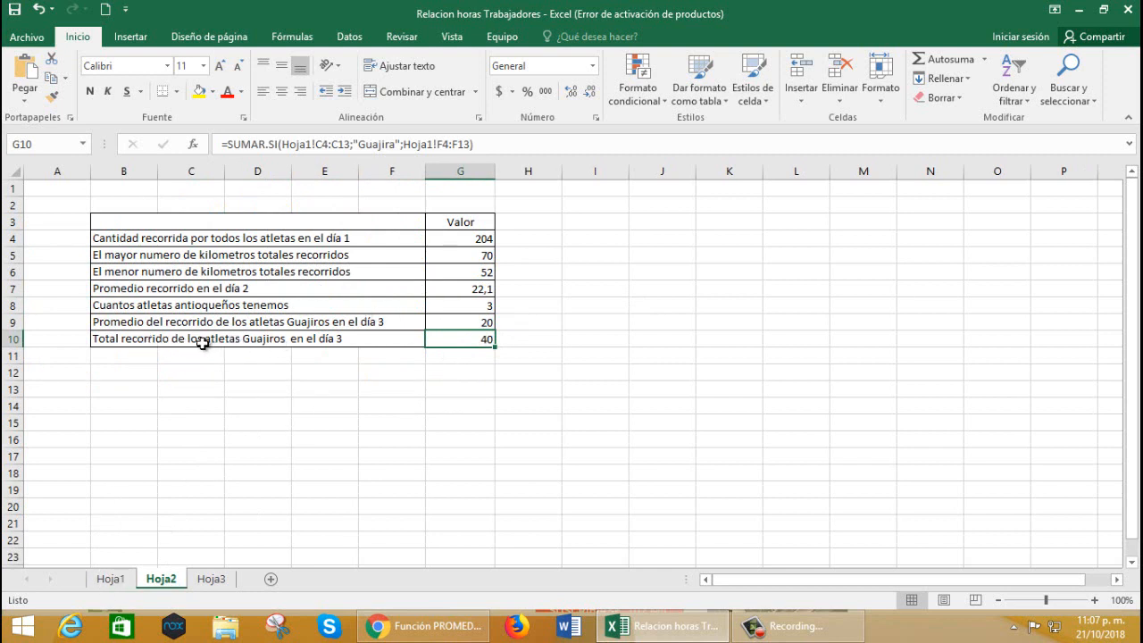
Review the Guajira entries in the Departemento column of Hoja1 once more and open Hoja3
{"action": "left_click", "coordinate": [111, 580]}
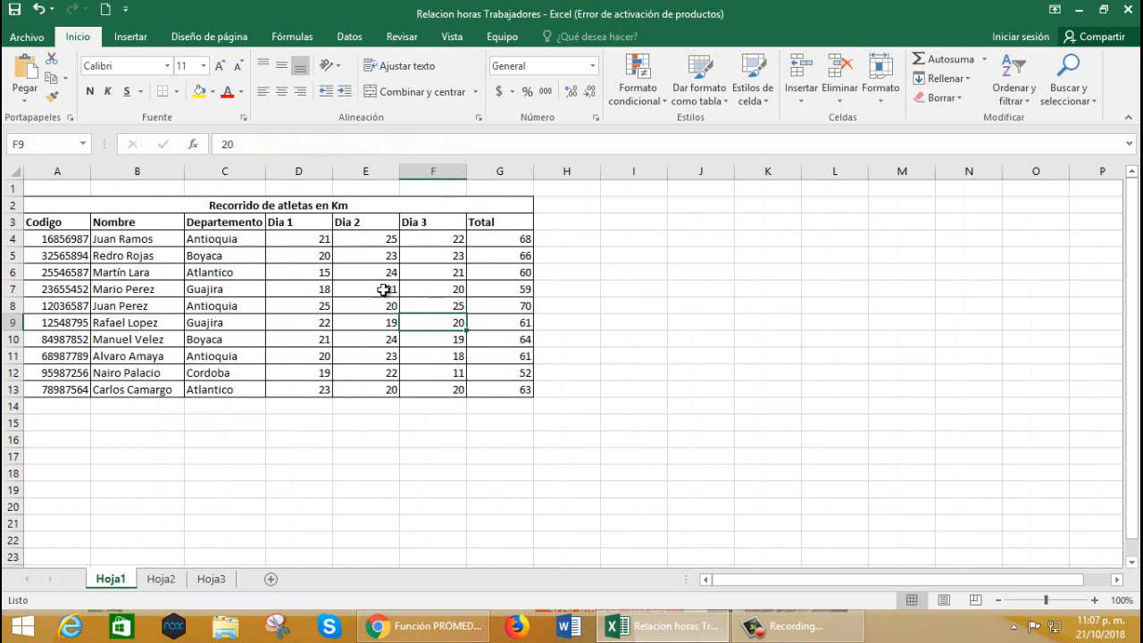
{"action": "left_click", "coordinate": [196, 325]}
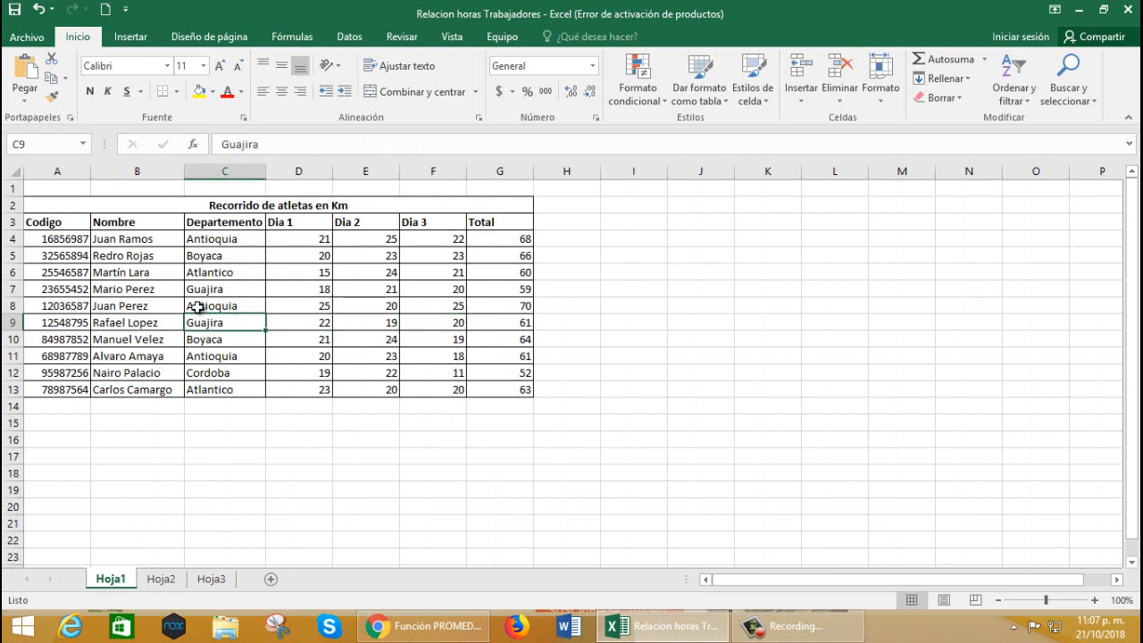
{"action": "left_click", "coordinate": [202, 290]}
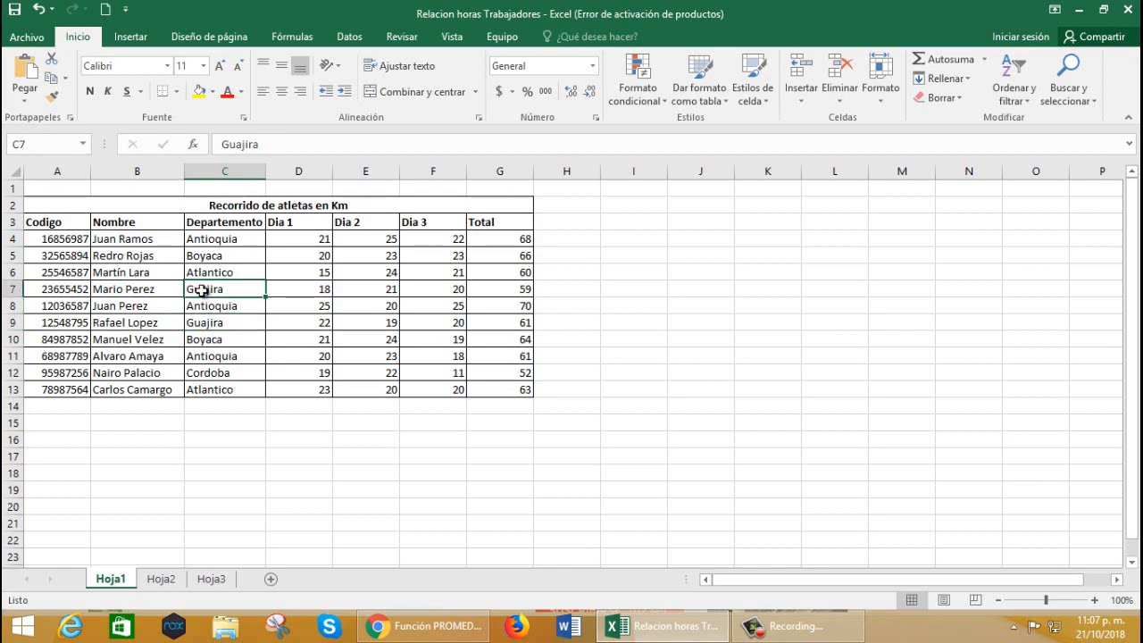
{"action": "left_click", "coordinate": [162, 581]}
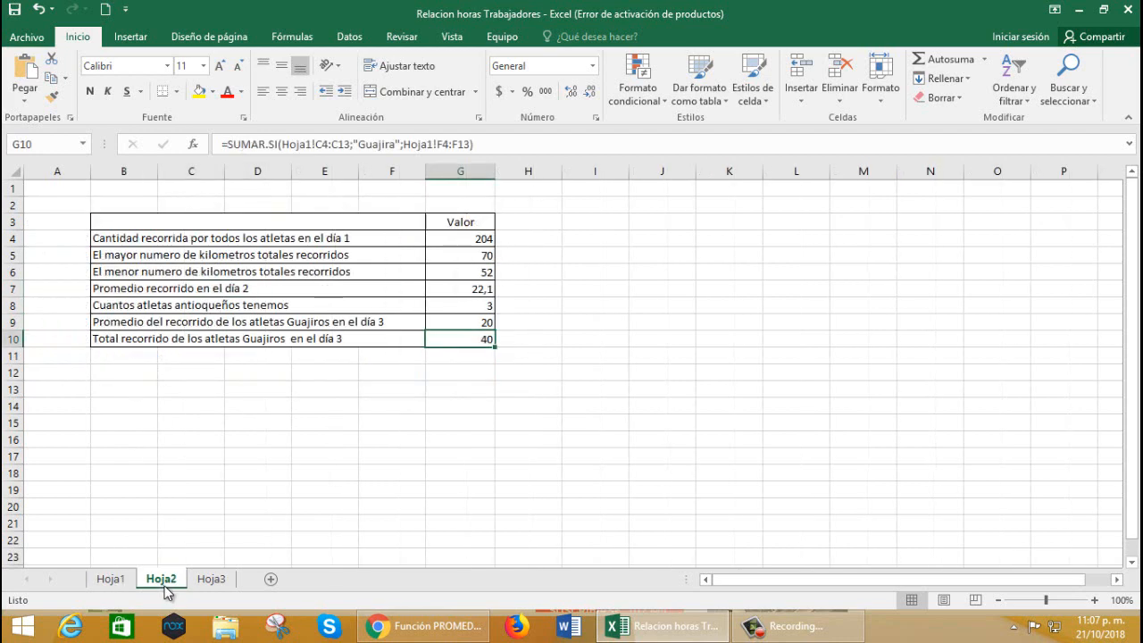
{"action": "left_click", "coordinate": [213, 580]}
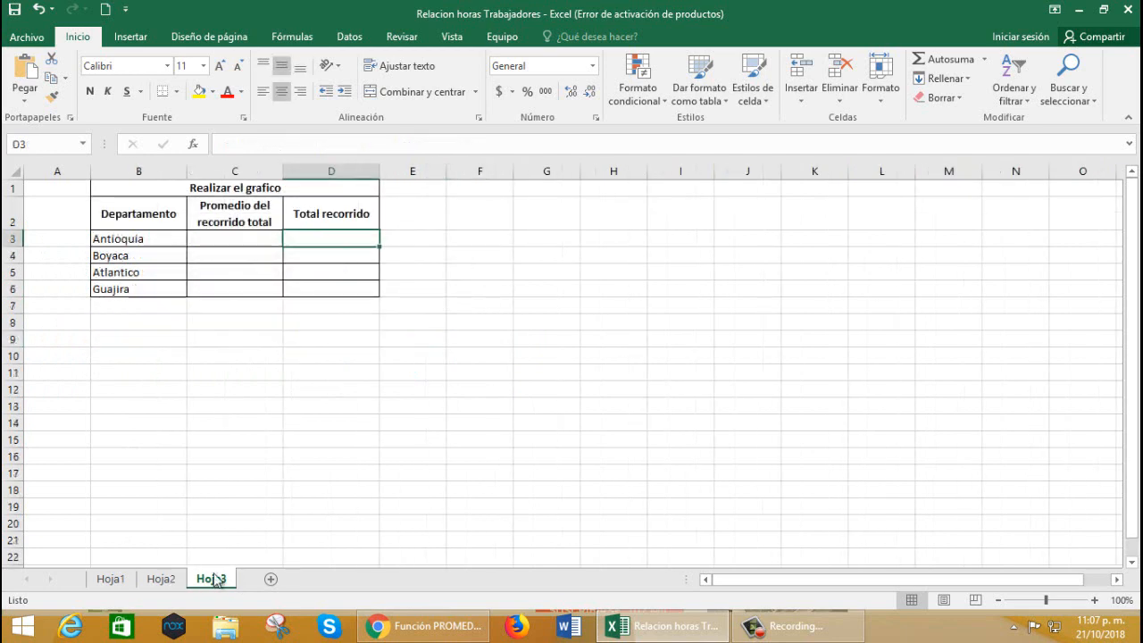
Compare the department table on Hoja3 with the average and total formulas already entered on Hoja2
{"action": "left_click", "coordinate": [218, 240]}
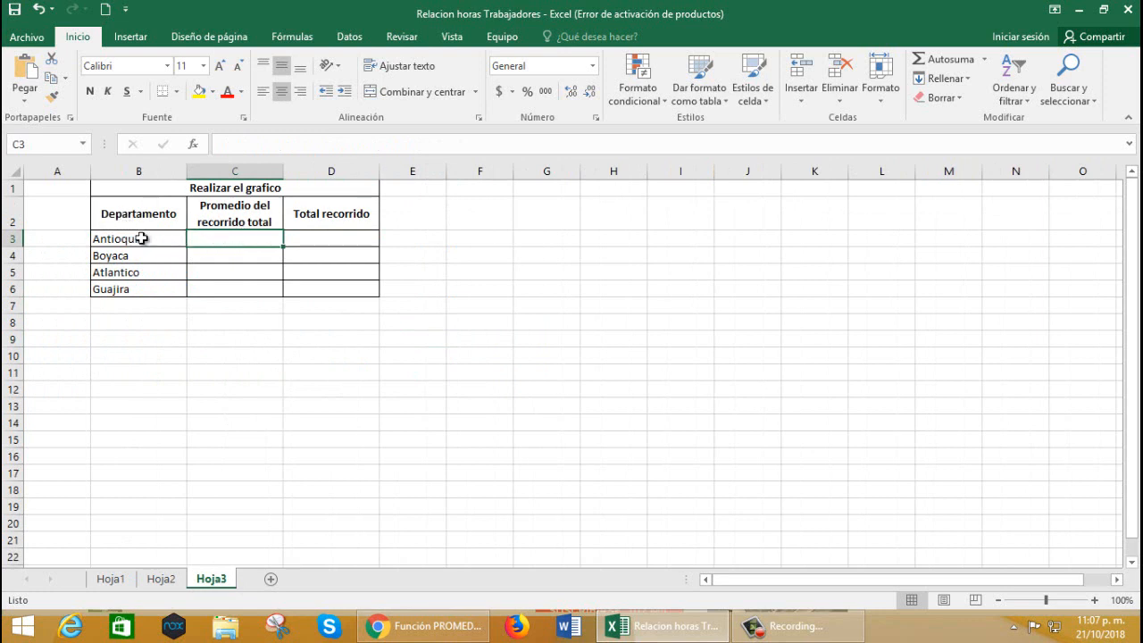
{"action": "left_click", "coordinate": [162, 580]}
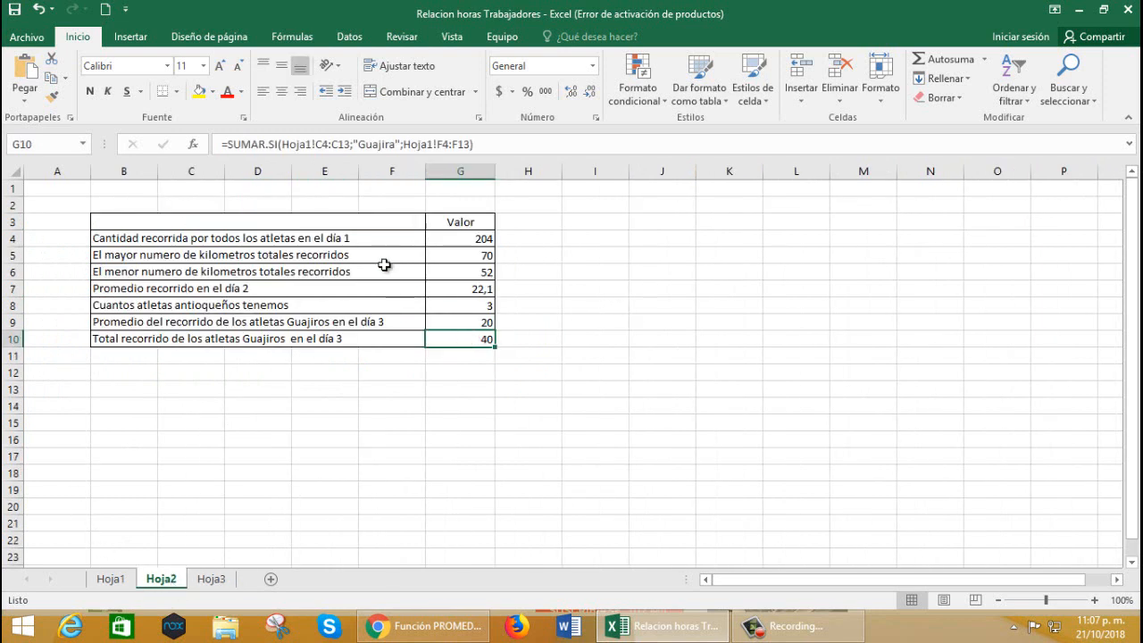
{"action": "left_click", "coordinate": [214, 581]}
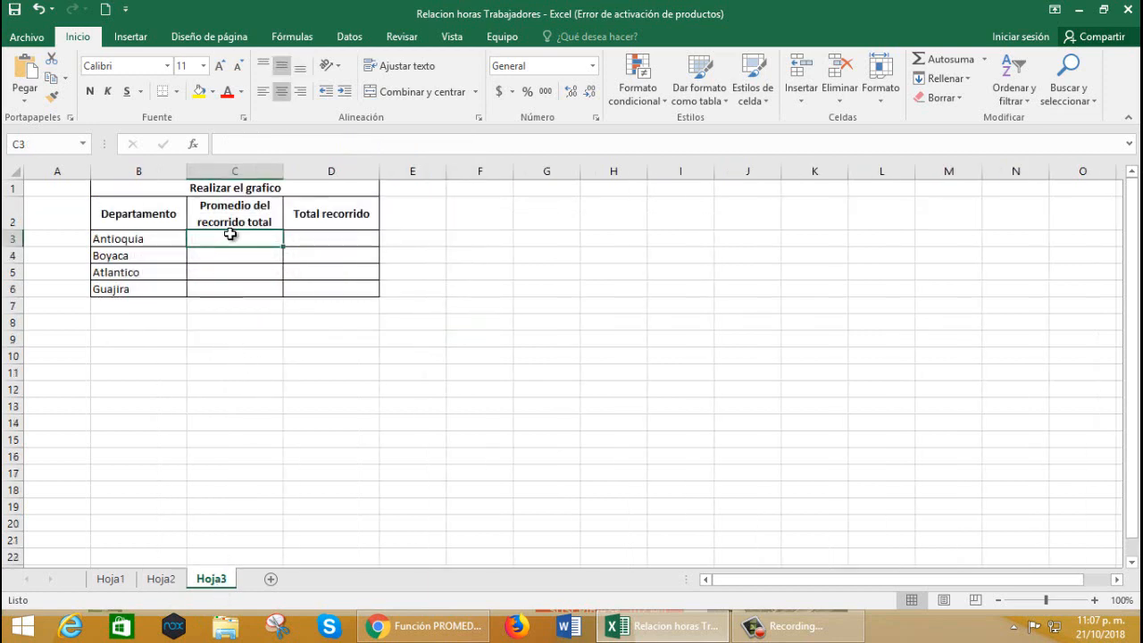
{"action": "left_click", "coordinate": [158, 588]}
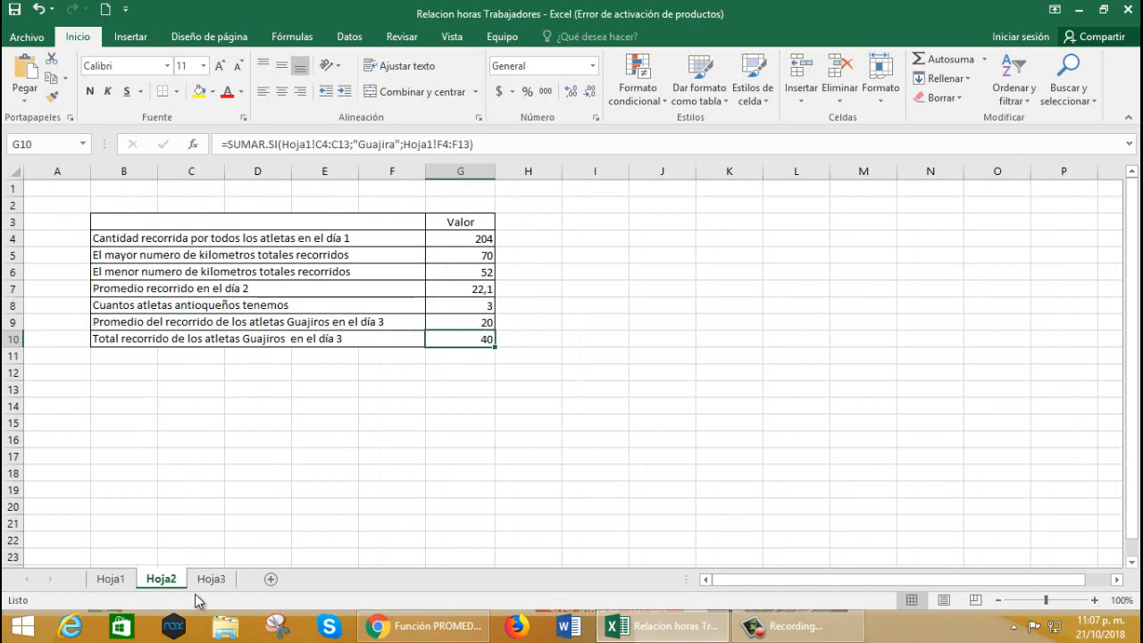
{"action": "left_click", "coordinate": [219, 581]}
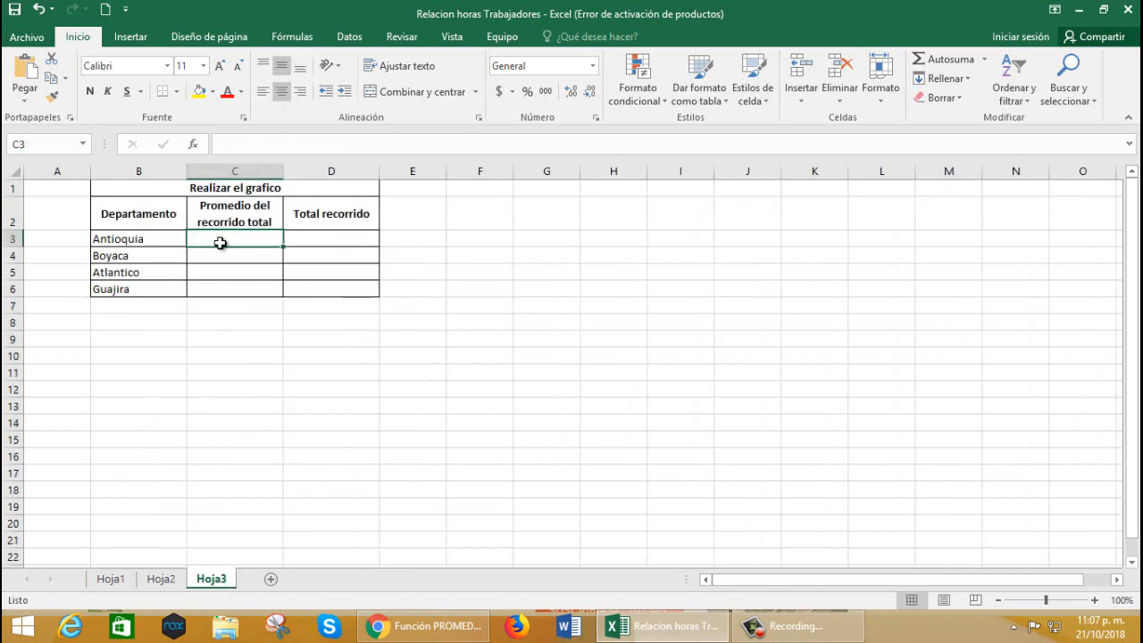
Enter a PROMEDIO.SI formula in C3 of Hoja3 with range Hoja1!C4:C13, criterion "Antioquia" and average range Hoja1!G4:G13
{"action": "type", "text": "="}
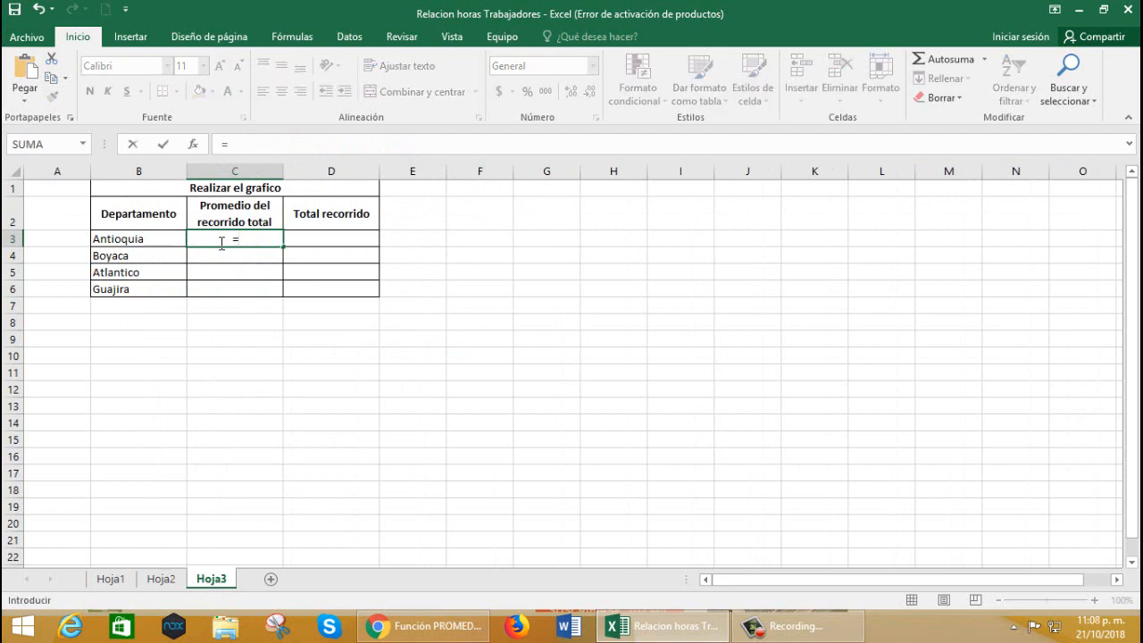
{"action": "type", "text": "pro"}
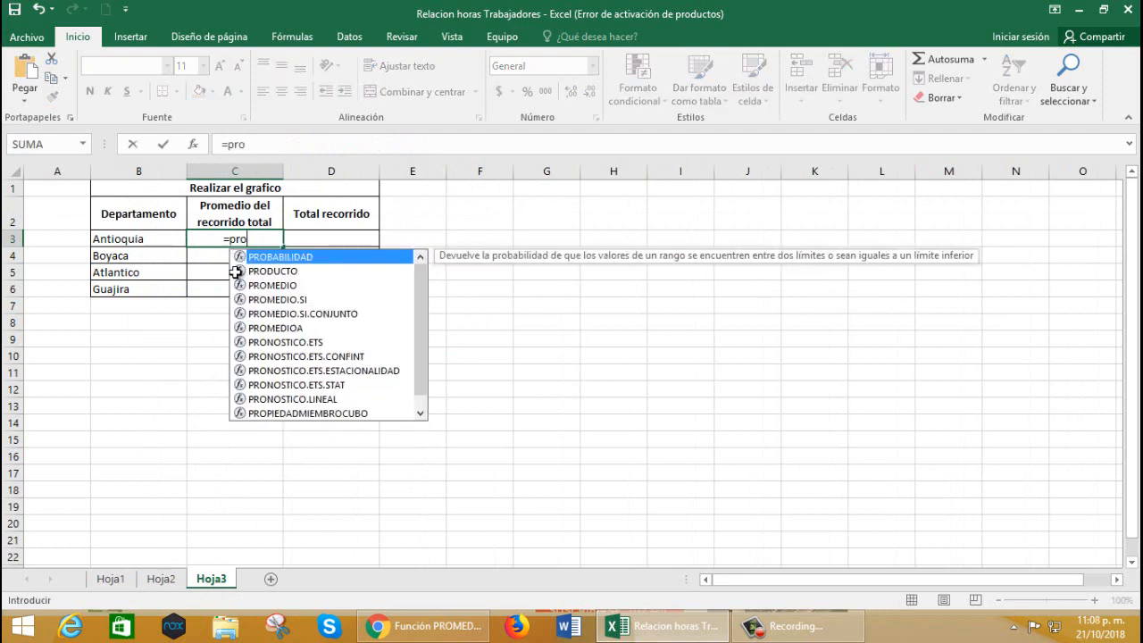
{"action": "double_click", "coordinate": [296, 300]}
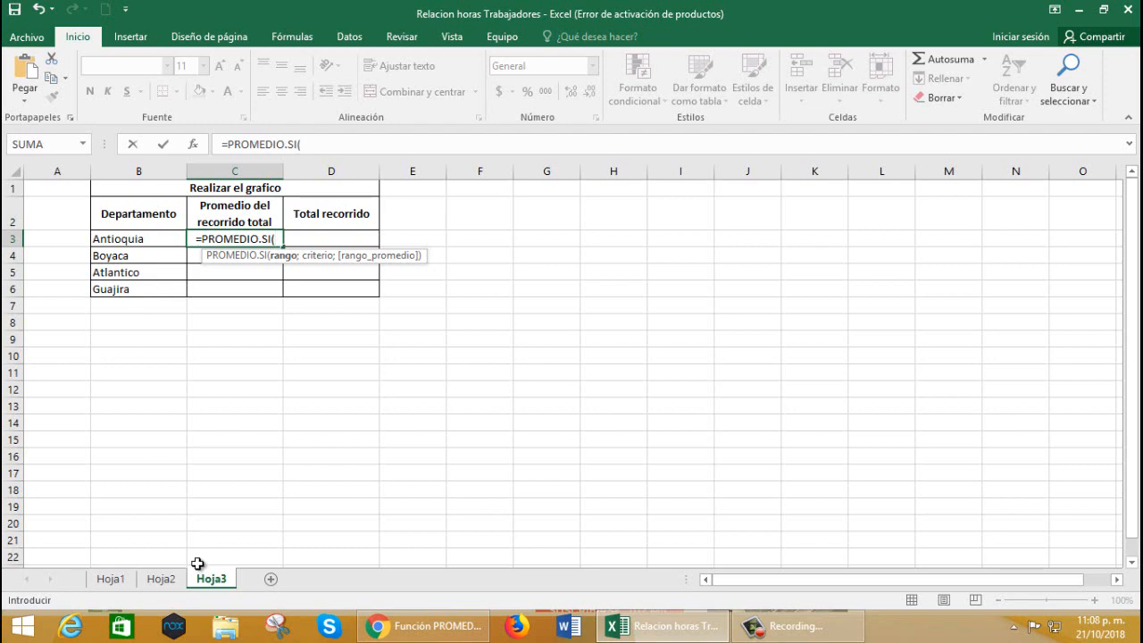
{"action": "left_click", "coordinate": [114, 581]}
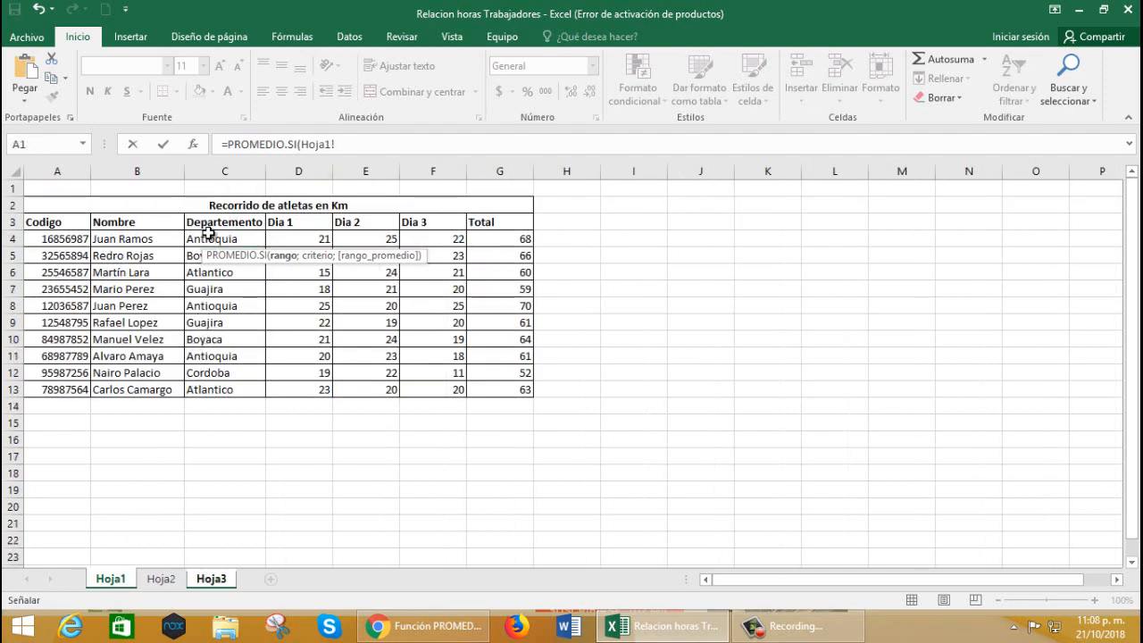
{"action": "left_click_drag", "start_coordinate": [208, 238], "coordinate": [211, 386]}
{"action": "left_click", "coordinate": [393, 147]}
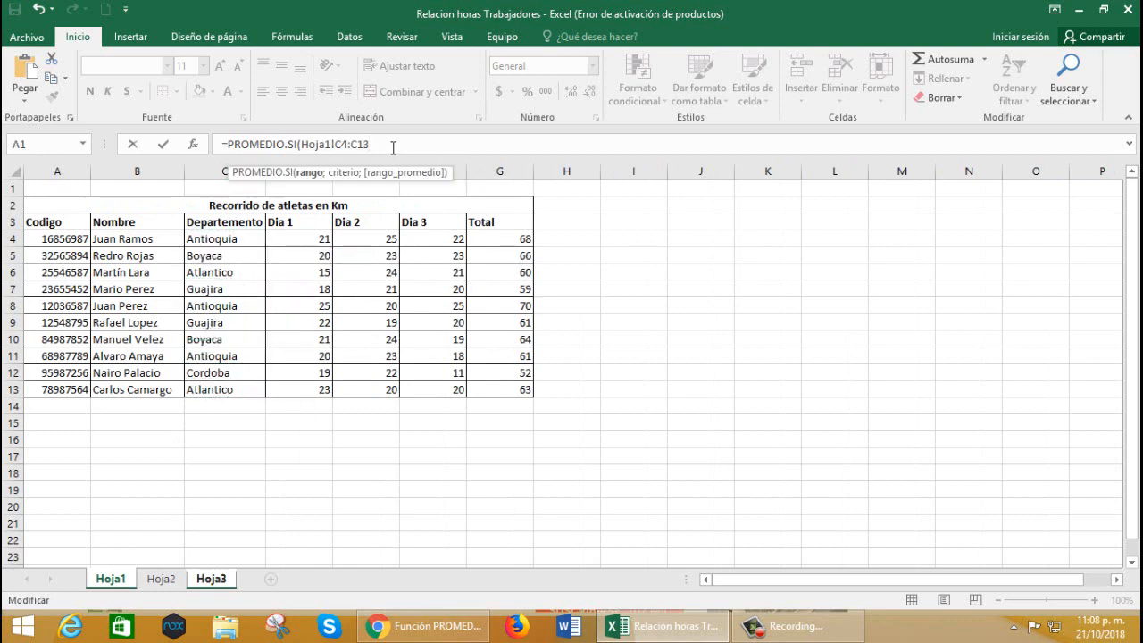
{"action": "type", "text": ";\"An"}
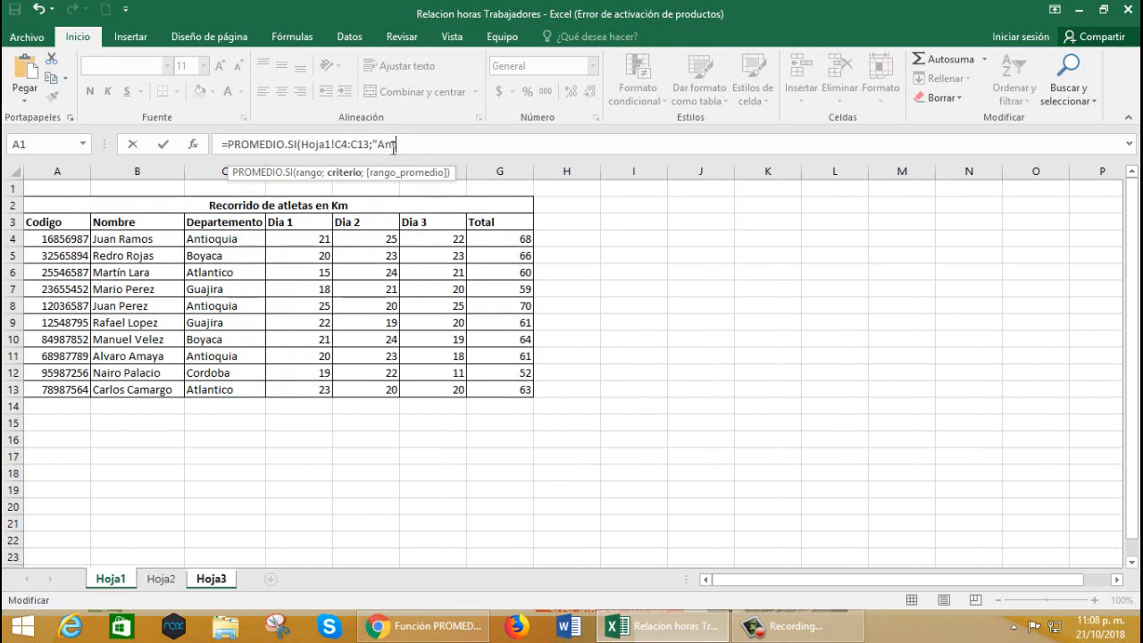
{"action": "type", "text": "quia\";"}
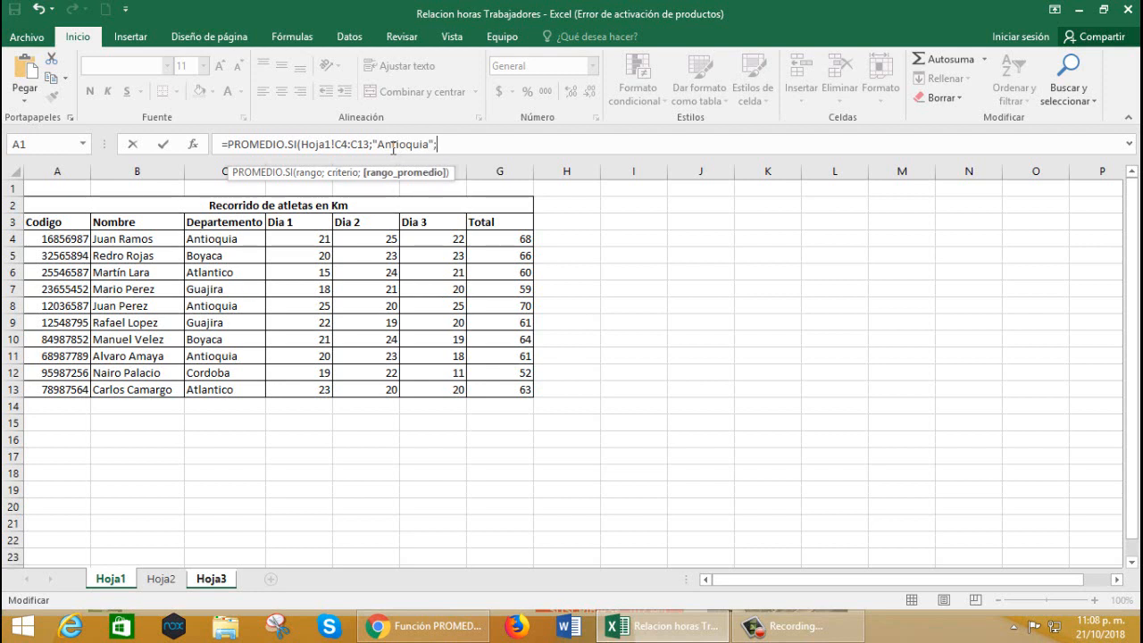
{"action": "left_click_drag", "start_coordinate": [511, 237], "coordinate": [531, 390]}
{"action": "key", "text": "Return"}
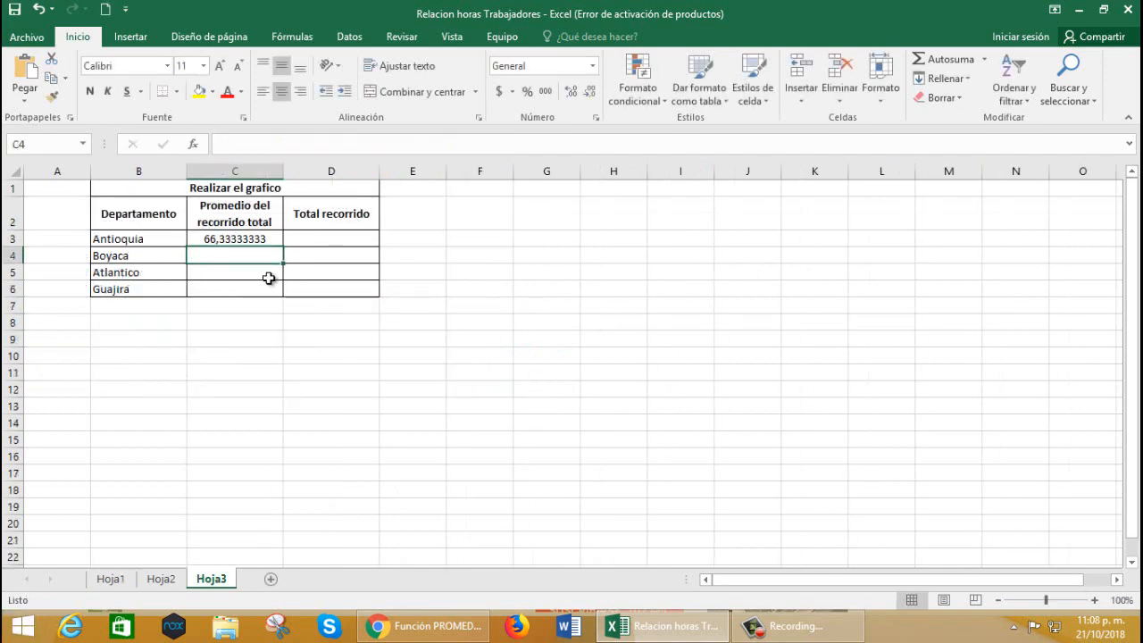
Check the Antioquia average in C3 against the Total values of the Antioquia athletes on Hoja1
{"action": "left_click", "coordinate": [254, 239]}
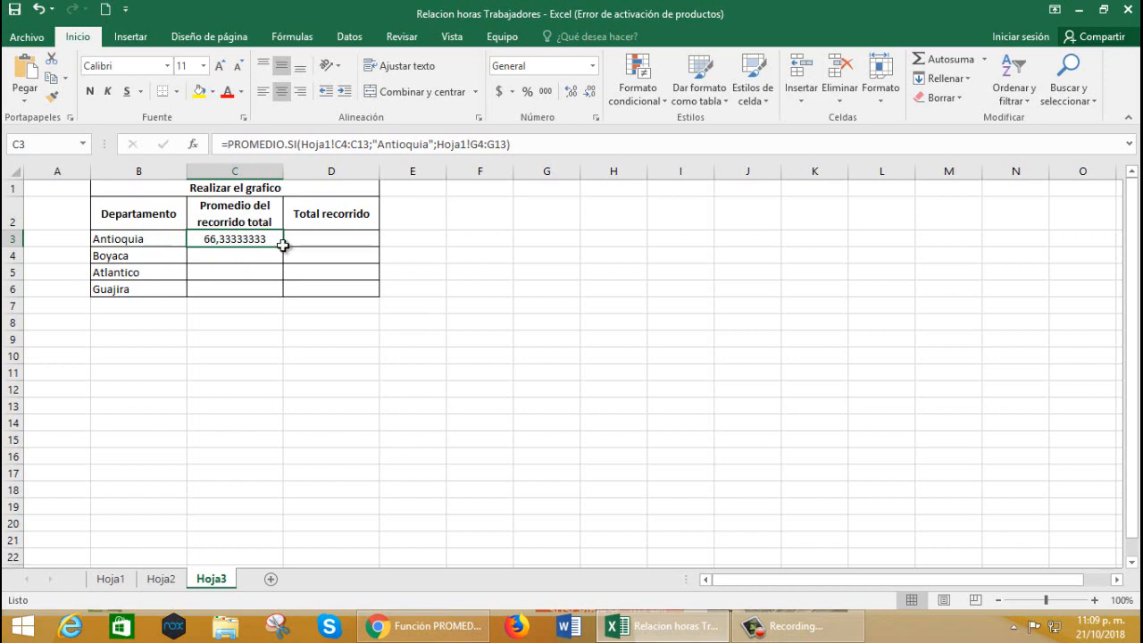
{"action": "left_click", "coordinate": [111, 579]}
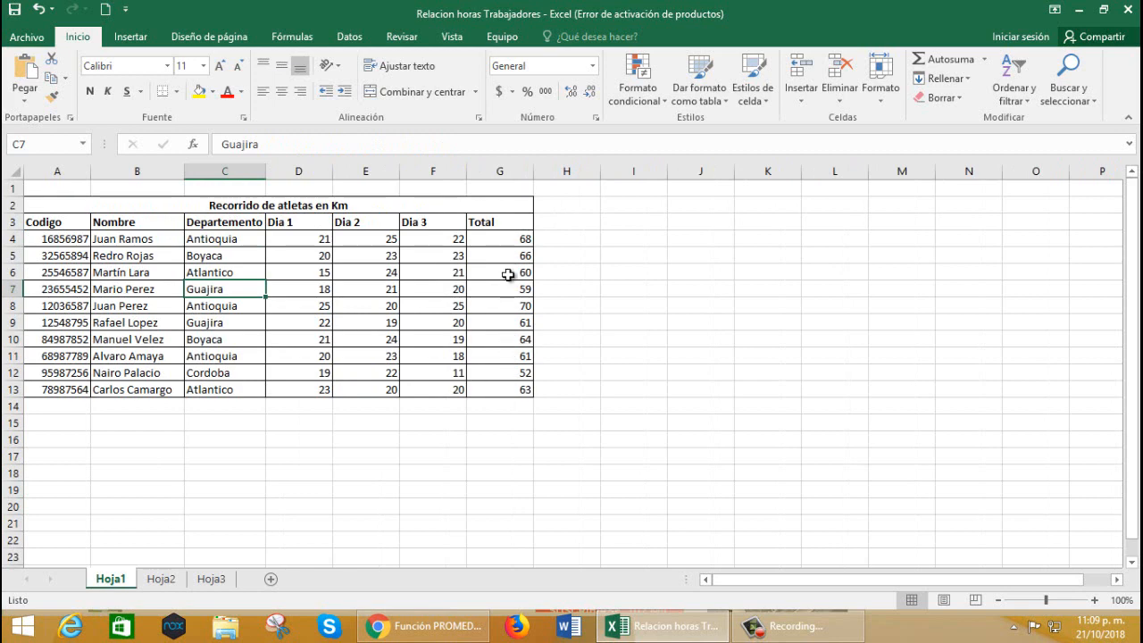
{"action": "left_click", "coordinate": [211, 579]}
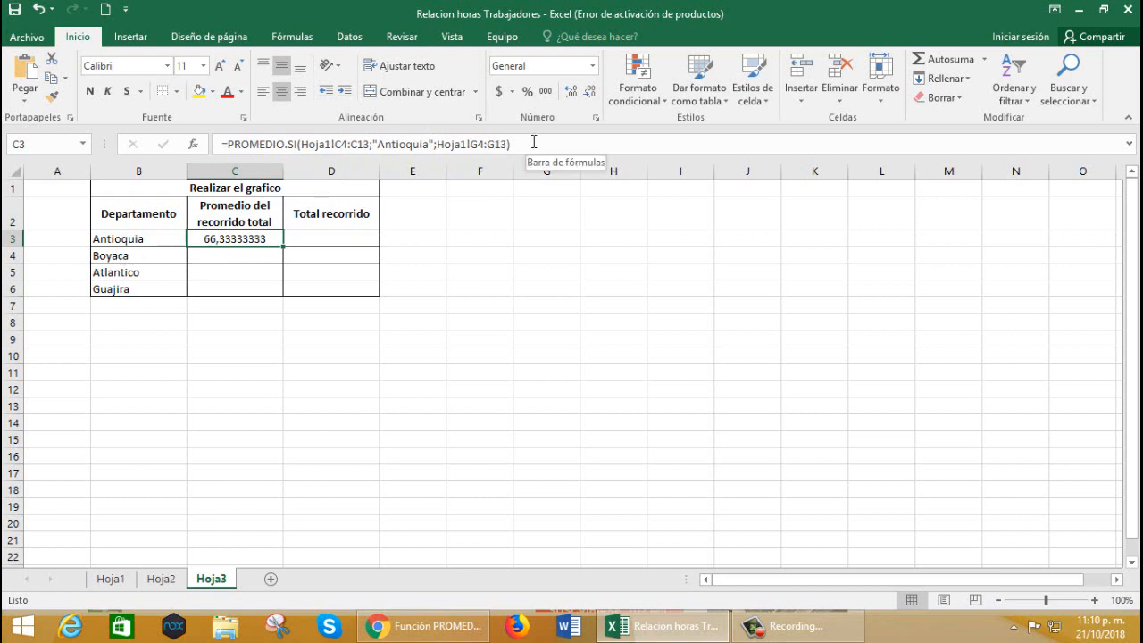
Copy the full PROMEDIO.SI formula text from C3, keeping the original formula in that cell
{"action": "left_click_drag", "start_coordinate": [513, 143], "coordinate": [220, 144]}
{"action": "right_click", "coordinate": [254, 147]}
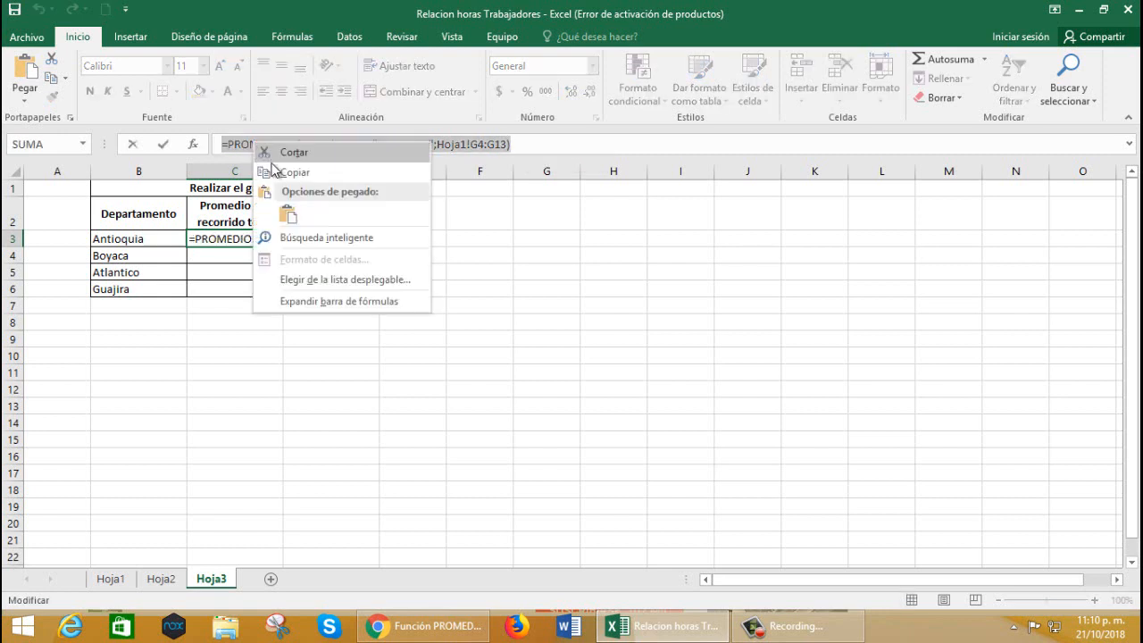
{"action": "left_click", "coordinate": [268, 171]}
{"action": "left_click", "coordinate": [220, 258]}
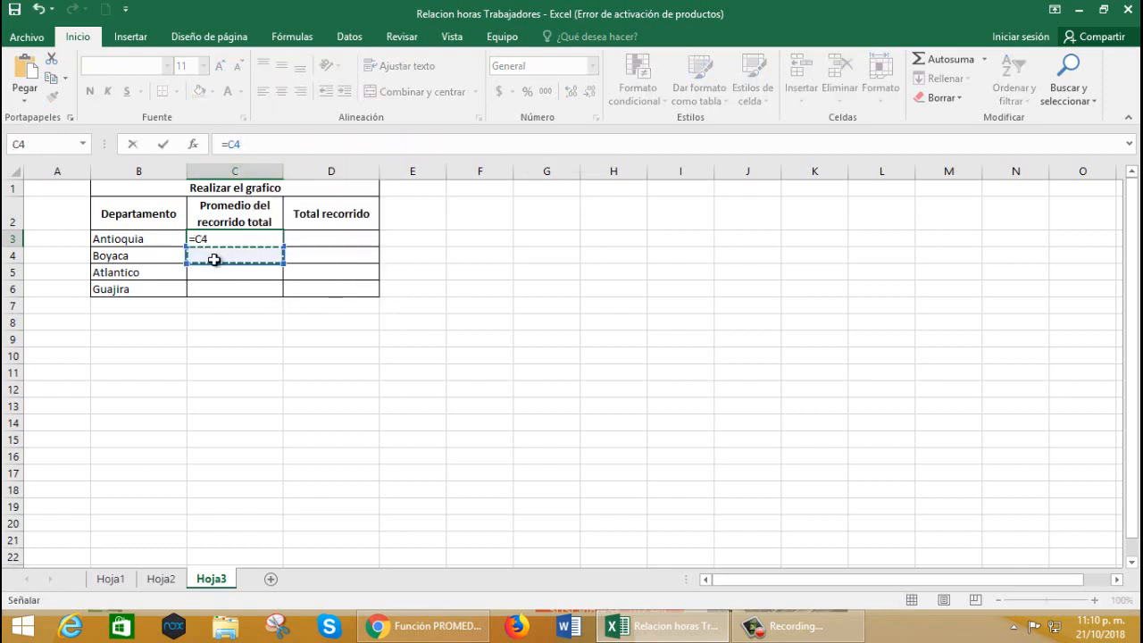
{"action": "key", "text": "ctrl+z"}
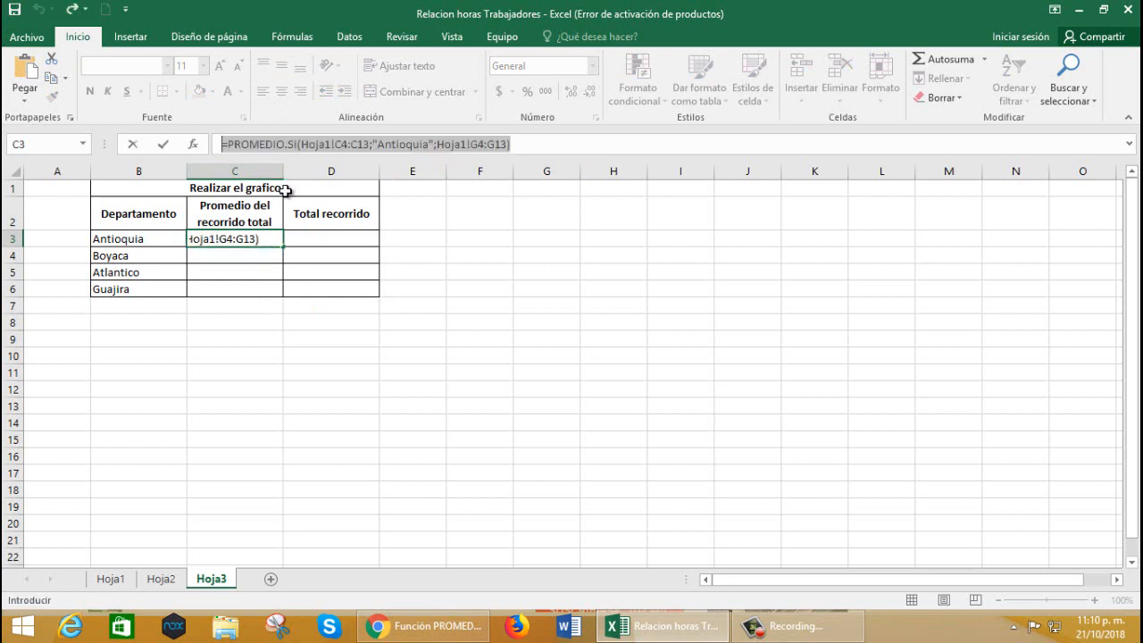
{"action": "left_click", "coordinate": [544, 144]}
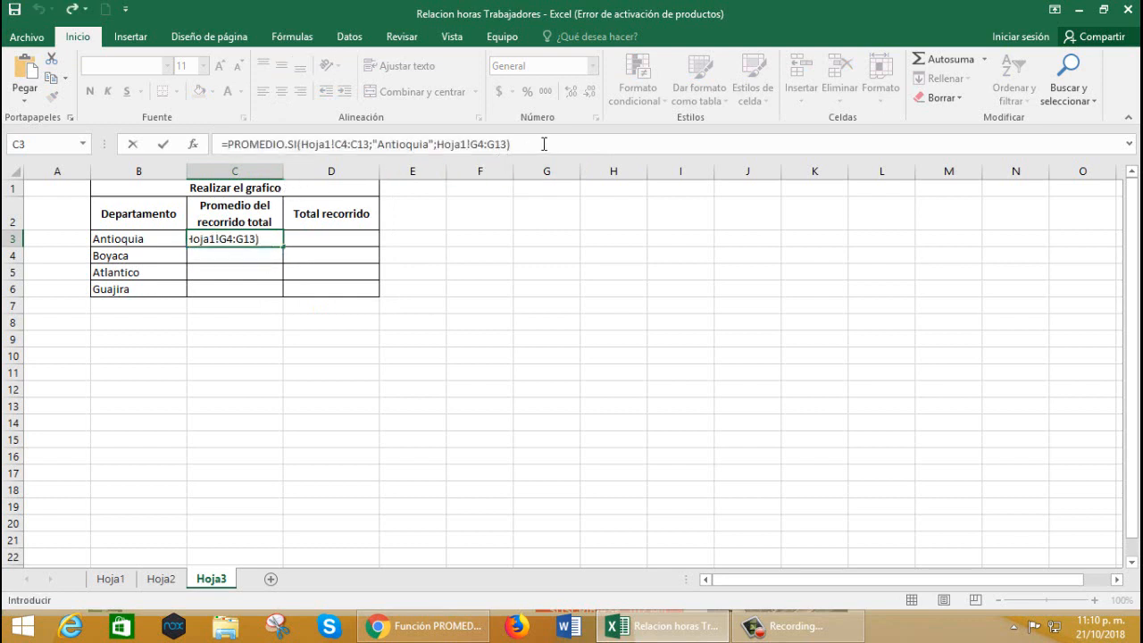
{"action": "key", "text": "Return"}
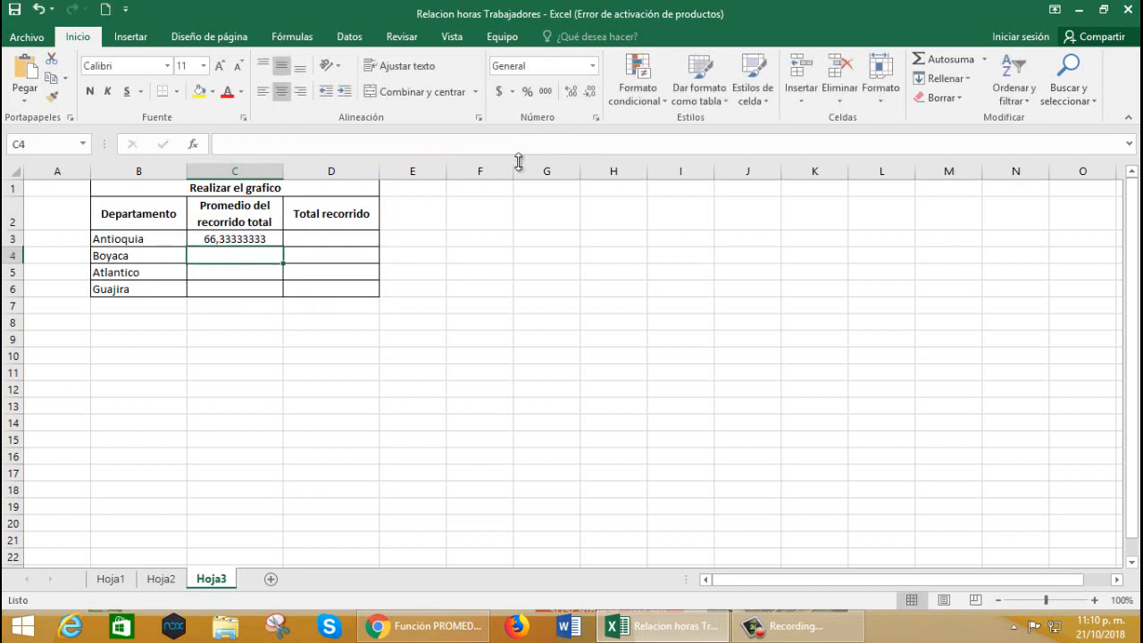
Paste the copied PROMEDIO.SI formula into C4 and replace its criterion with "Boyaca"
{"action": "double_click", "coordinate": [238, 259]}
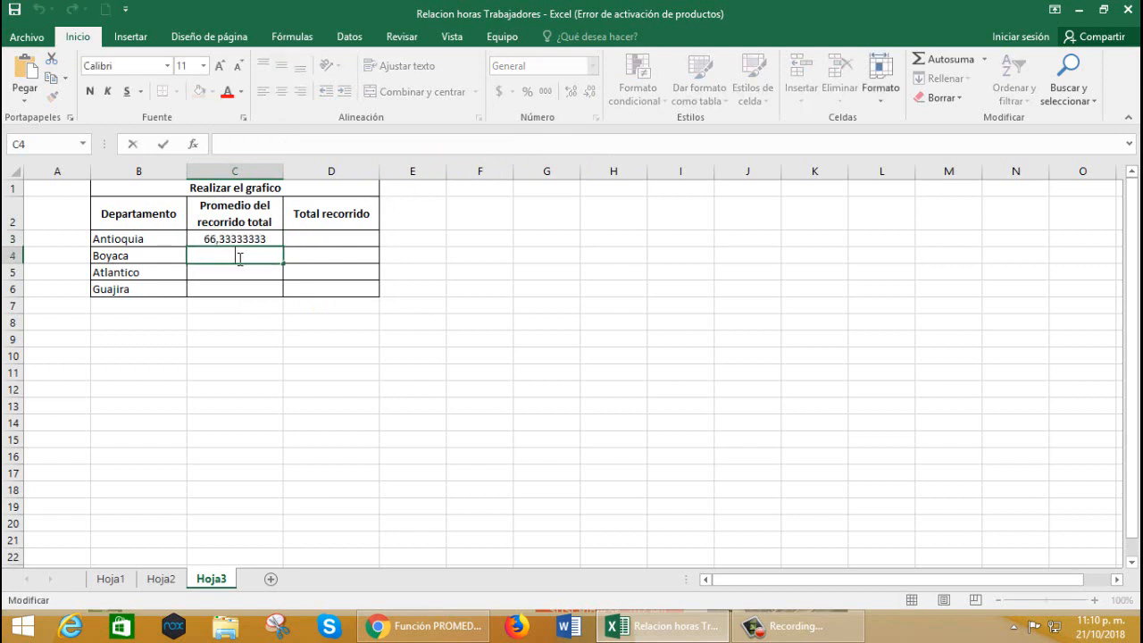
{"action": "key", "text": "ctrl+v"}
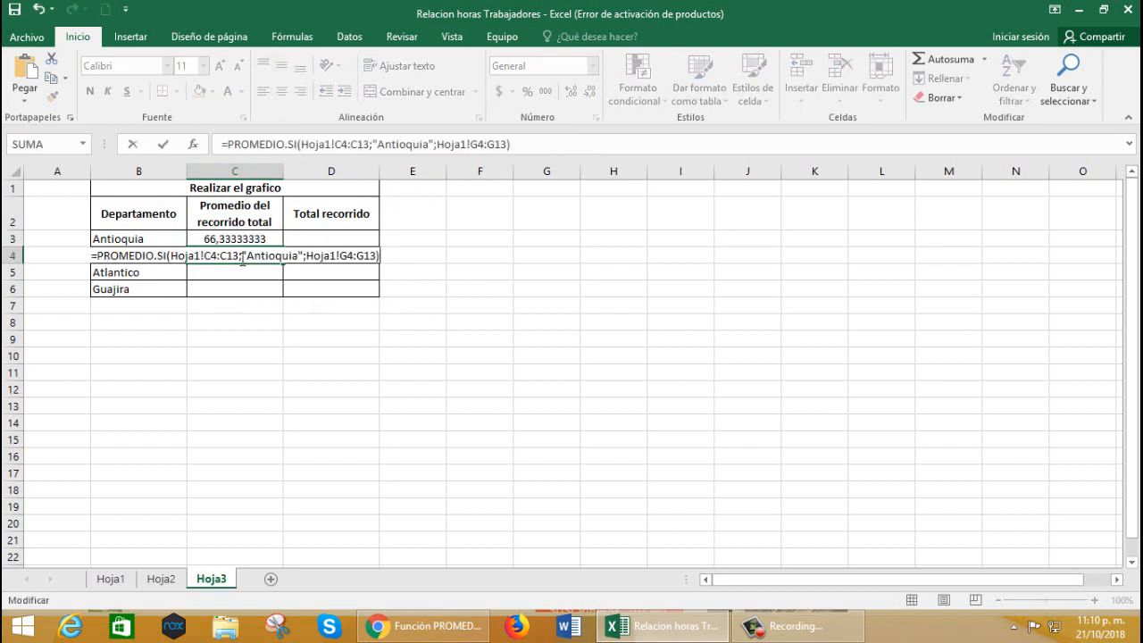
{"action": "left_click", "coordinate": [430, 141]}
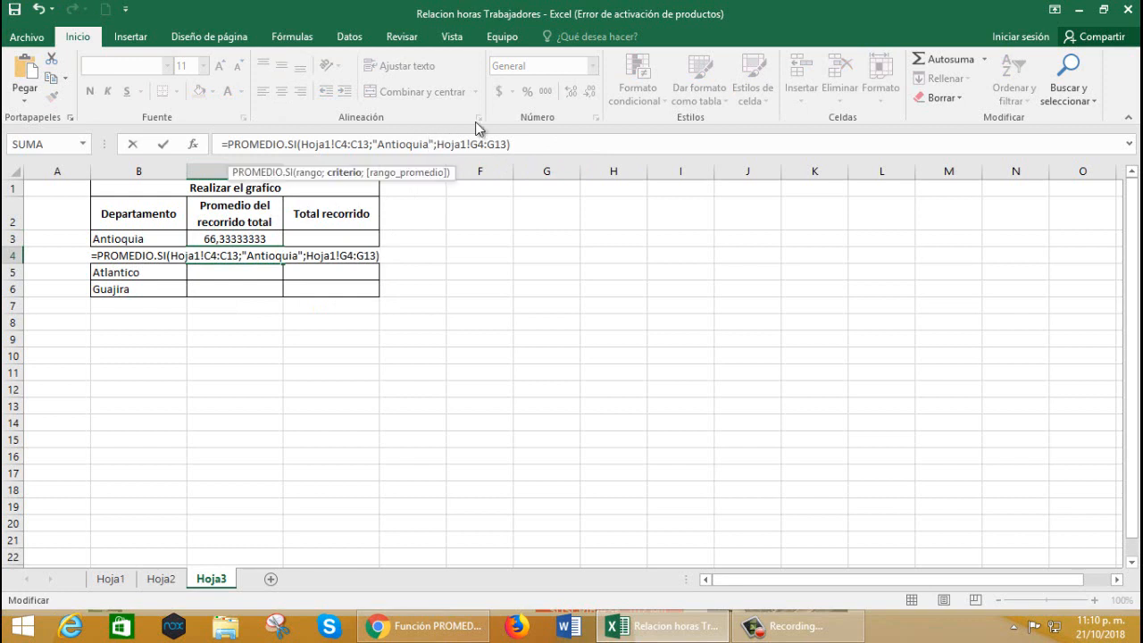
{"action": "key", "text": "BackSpace"}
{"action": "key", "text": "BackSpace"}
{"action": "key", "text": "BackSpace"}
{"action": "key", "text": "BackSpace"}
{"action": "key", "text": "BackSpace"}
{"action": "key", "text": "BackSpace"}
{"action": "key", "text": "BackSpace"}
{"action": "key", "text": "BackSpace"}
{"action": "key", "text": "BackSpace"}
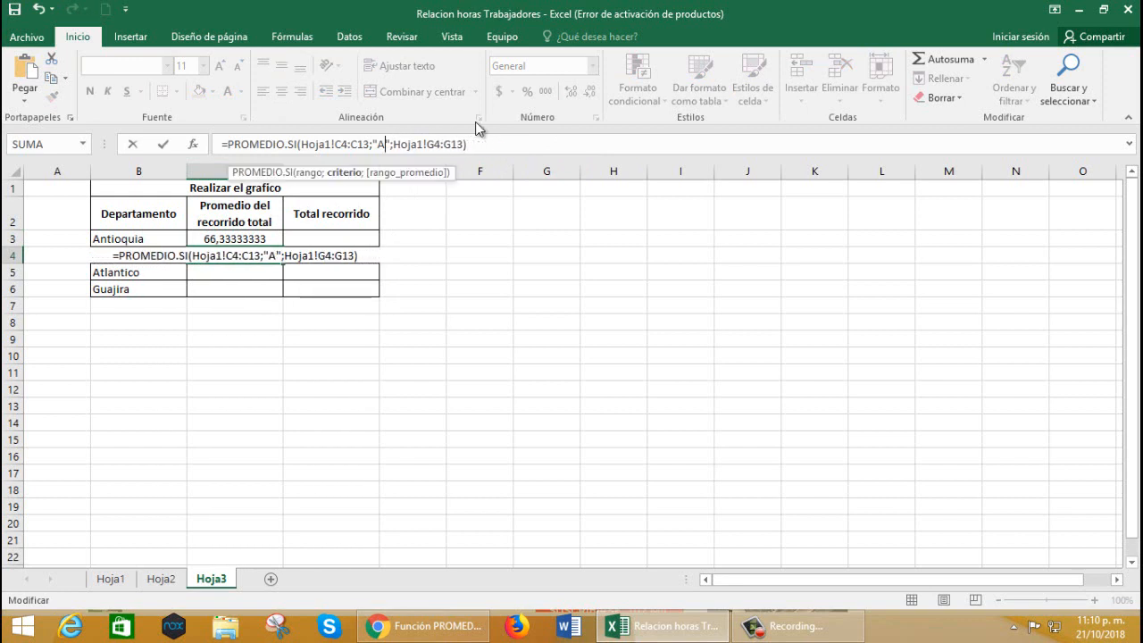
{"action": "type", "text": "Boyaca"}
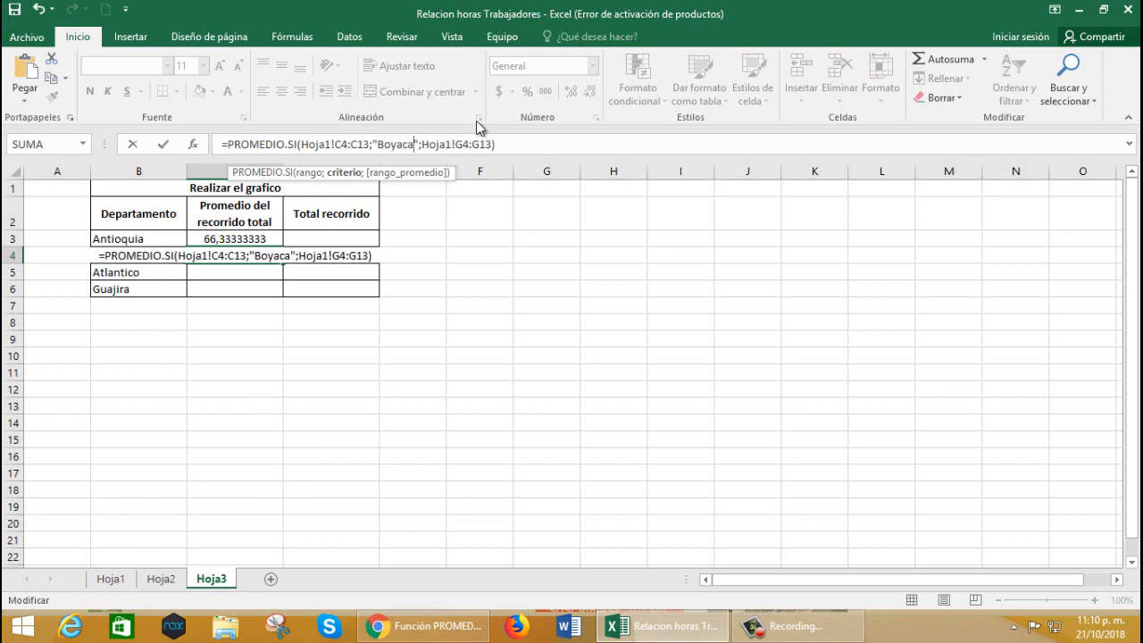
{"action": "key", "text": "Return"}
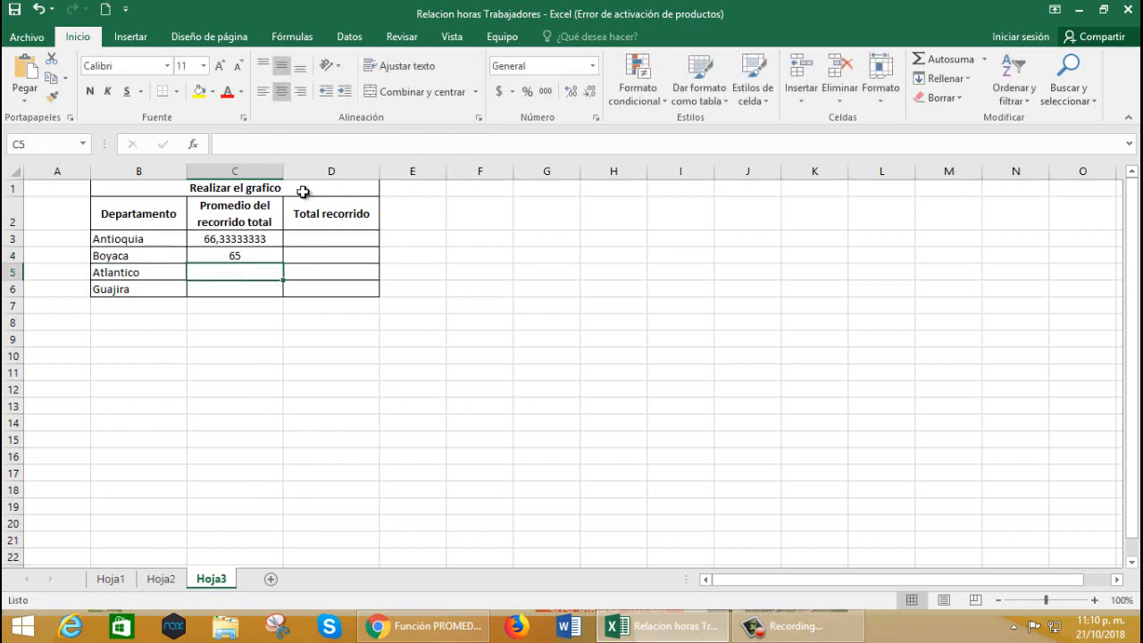
Paste the copied PROMEDIO.SI formula into C5 and replace its criterion with "Atlantico"
{"action": "double_click", "coordinate": [229, 272]}
{"action": "key", "text": "ctrl+v"}
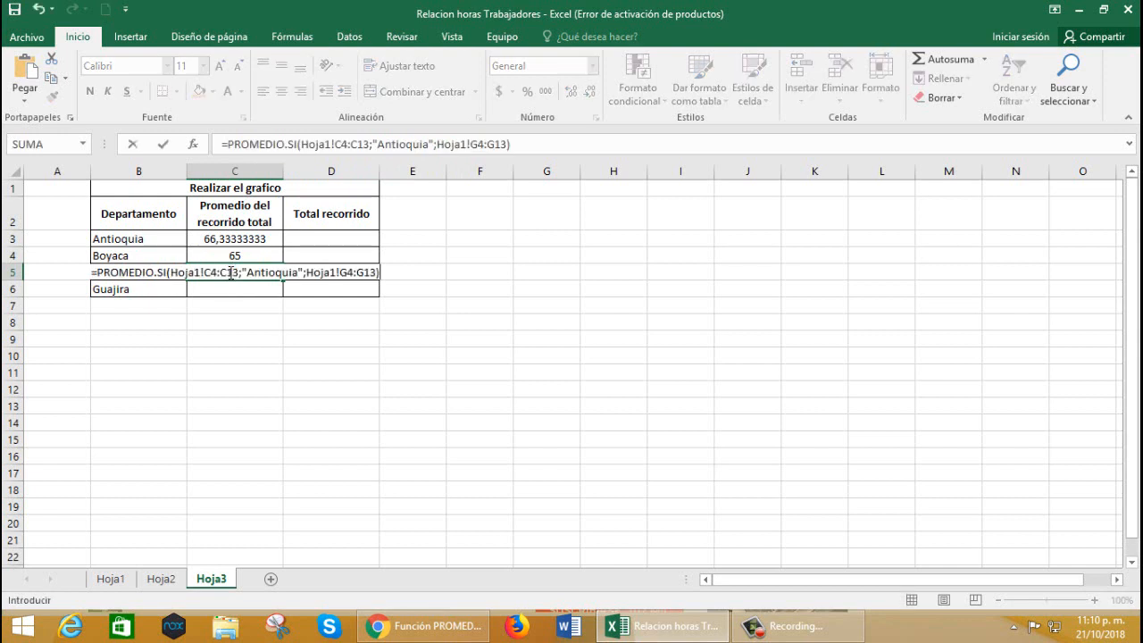
{"action": "left_click", "coordinate": [430, 144]}
{"action": "key", "text": "BackSpace"}
{"action": "key", "text": "BackSpace"}
{"action": "key", "text": "BackSpace"}
{"action": "key", "text": "BackSpace"}
{"action": "key", "text": "BackSpace"}
{"action": "key", "text": "BackSpace"}
{"action": "key", "text": "BackSpace"}
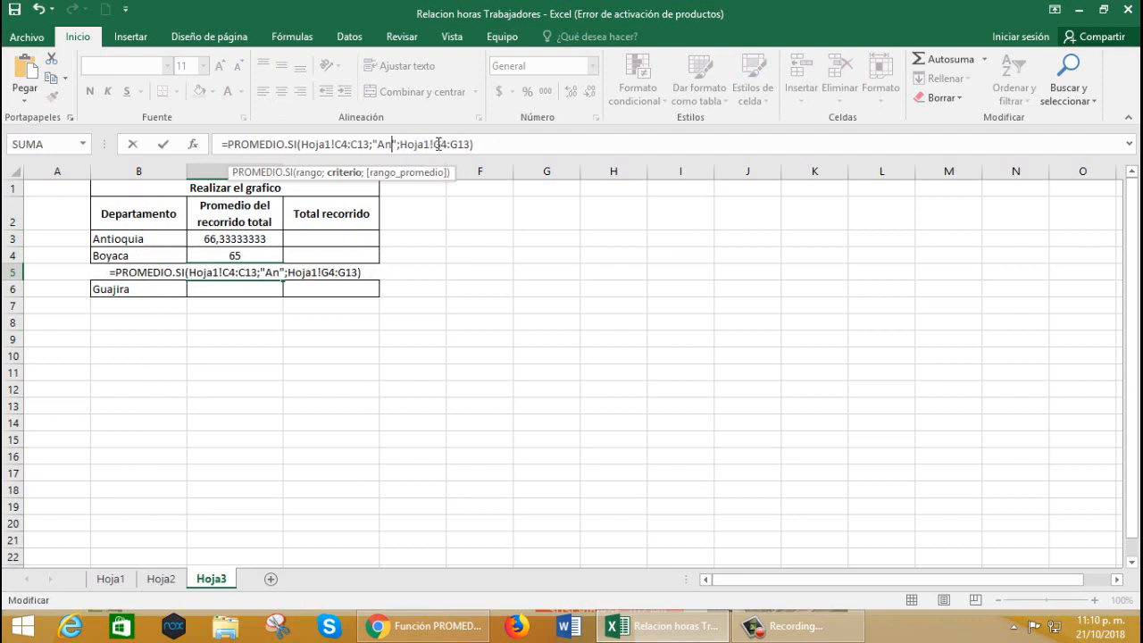
{"action": "key", "text": "BackSpace"}
{"action": "type", "text": "tlanti"}
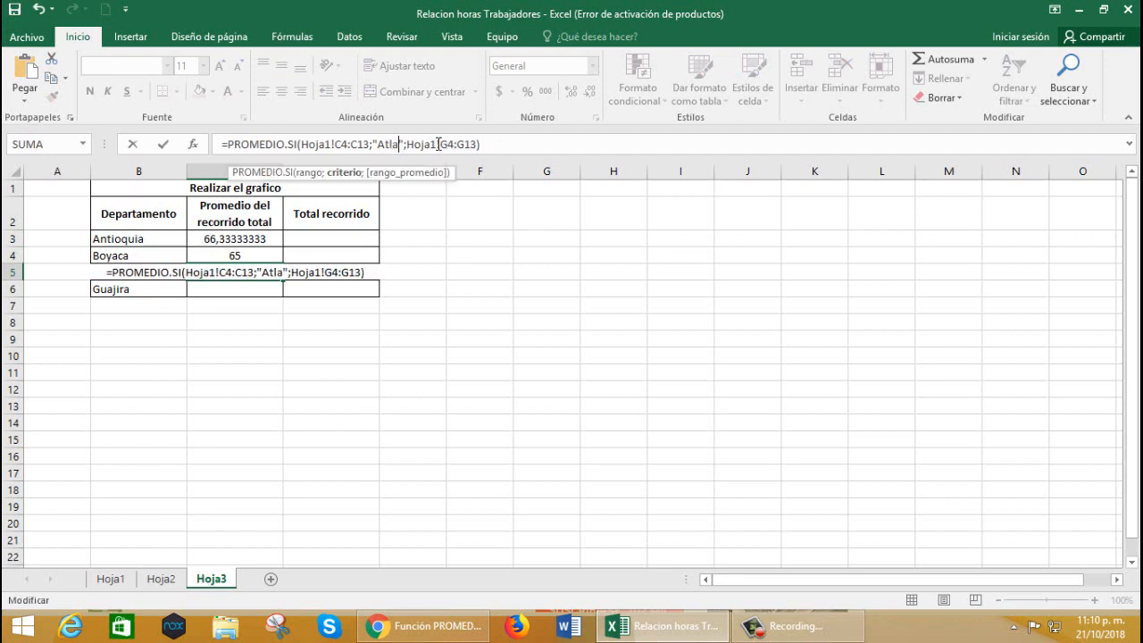
{"action": "type", "text": "co"}
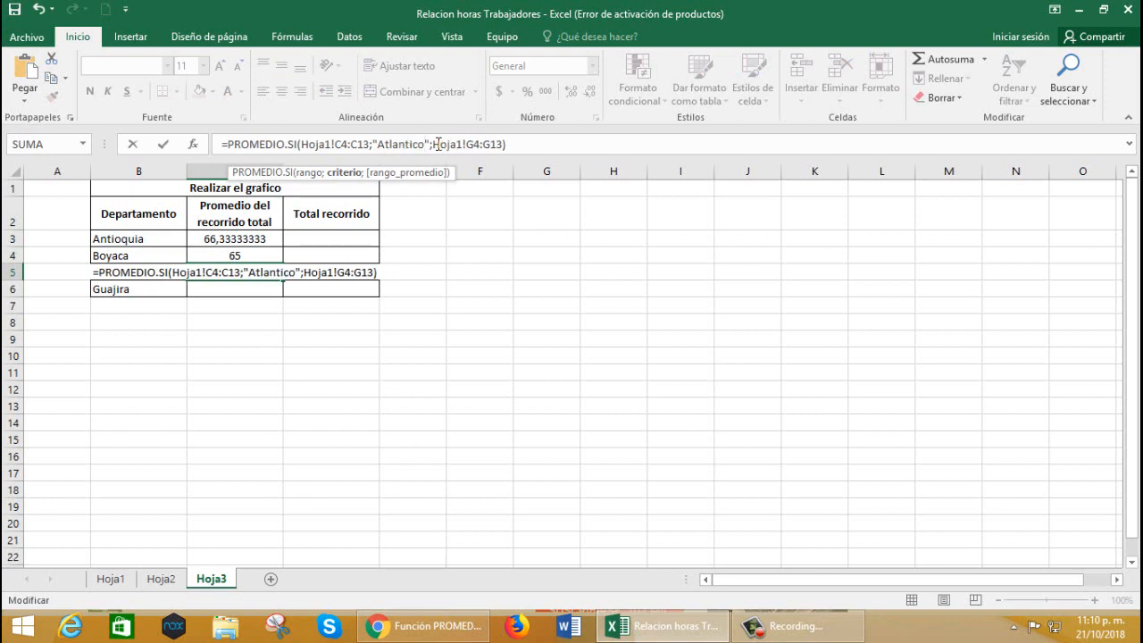
{"action": "key", "text": "Return"}
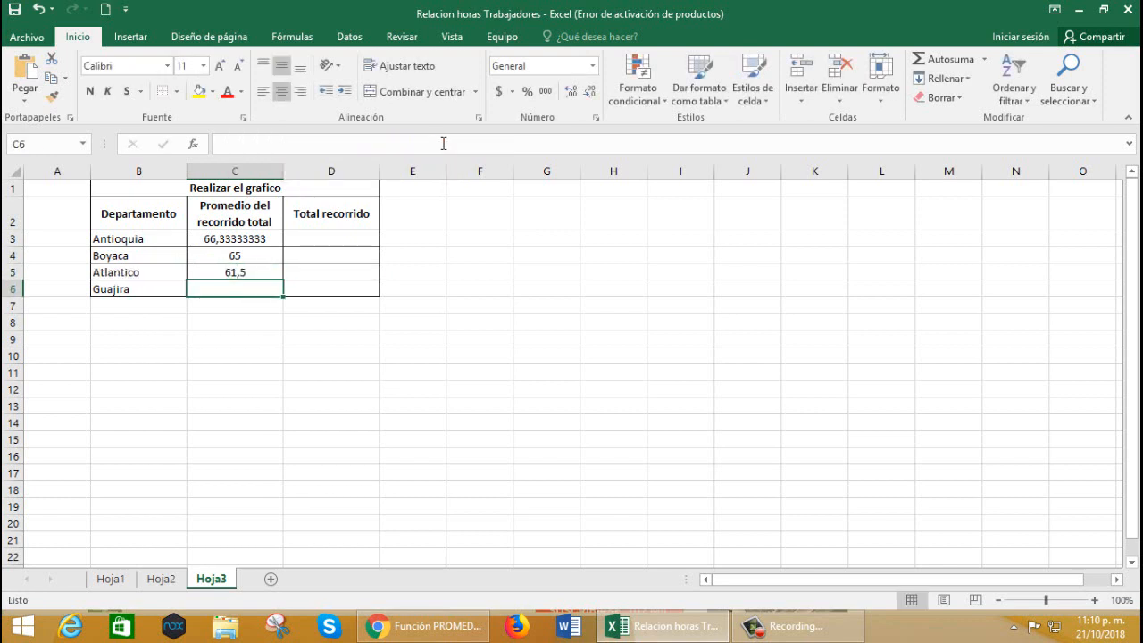
Paste the copied PROMEDIO.SI formula into C6 and replace its criterion with "Guajira"
{"action": "double_click", "coordinate": [207, 289]}
{"action": "type", "text": "=PROMEDIO.SI(Hoja1!C4:C13;\"Antioquia\";Hoja1!G4:G13)"}
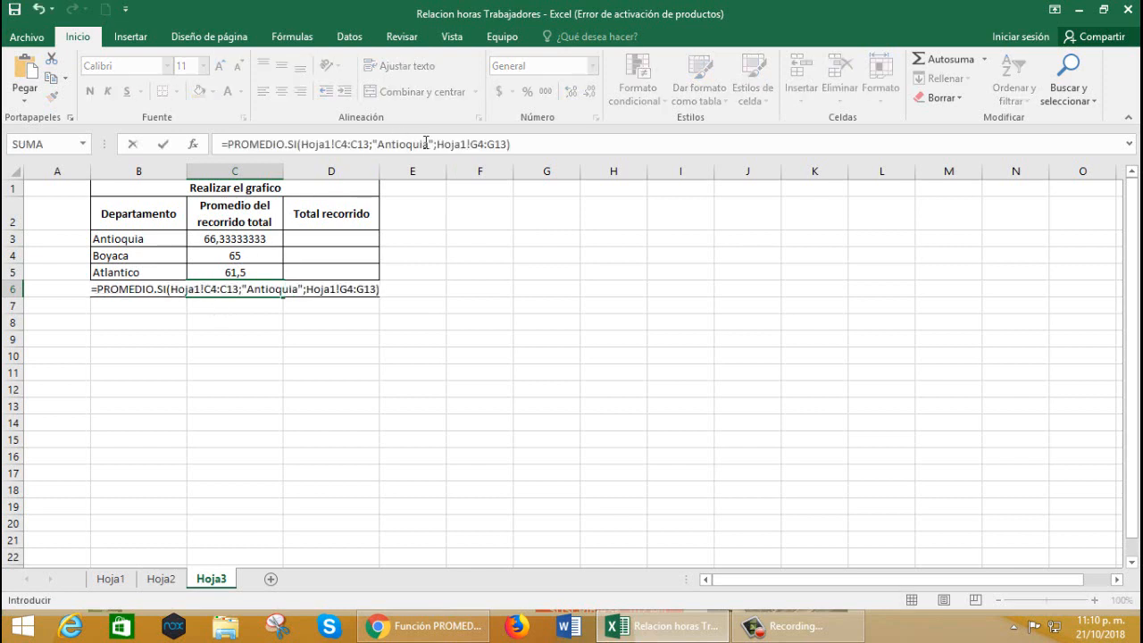
{"action": "left_click", "coordinate": [429, 144]}
{"action": "key", "text": "BackSpace"}
{"action": "key", "text": "BackSpace"}
{"action": "key", "text": "BackSpace"}
{"action": "key", "text": "BackSpace"}
{"action": "key", "text": "BackSpace"}
{"action": "key", "text": "BackSpace"}
{"action": "key", "text": "BackSpace"}
{"action": "key", "text": "BackSpace"}
{"action": "key", "text": "BackSpace"}
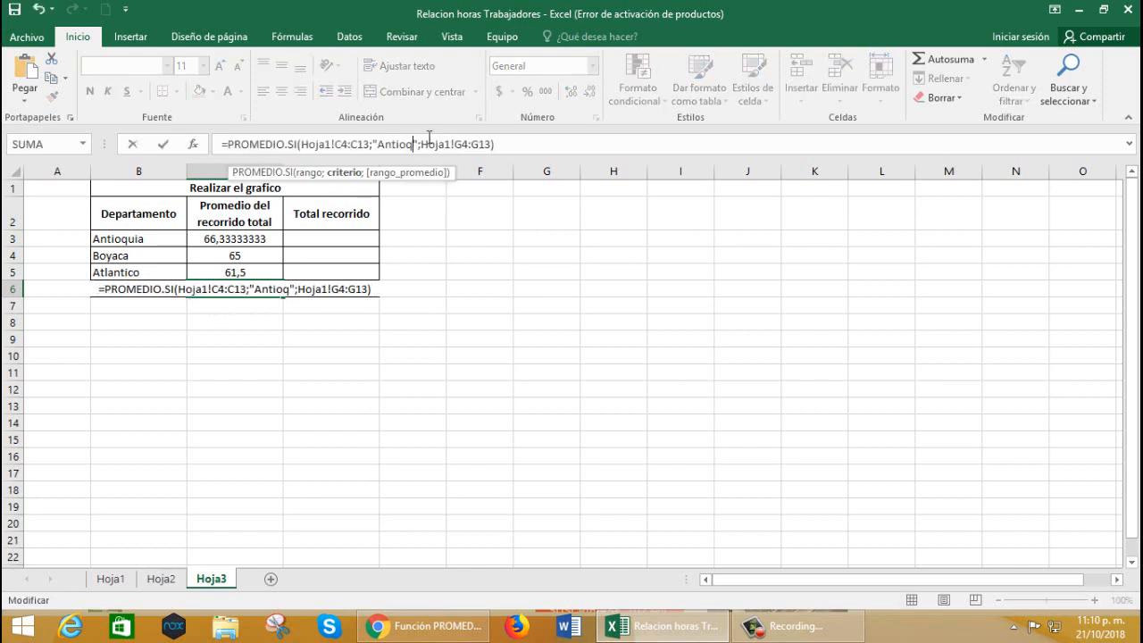
{"action": "type", "text": "Guajira"}
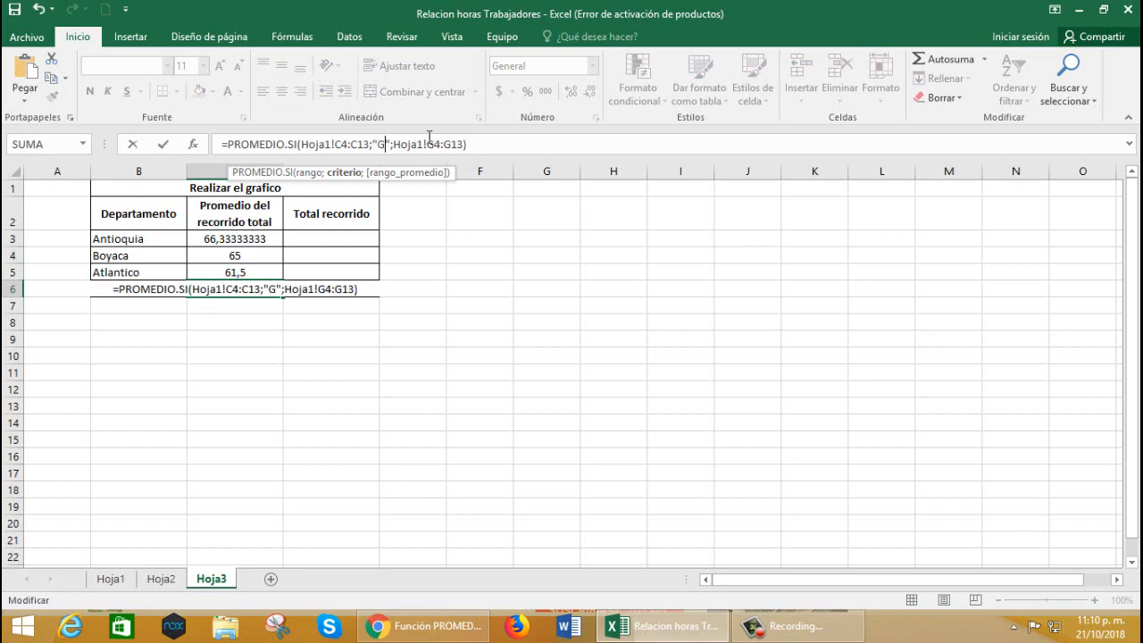
{"action": "key", "text": "ctrl+Return"}
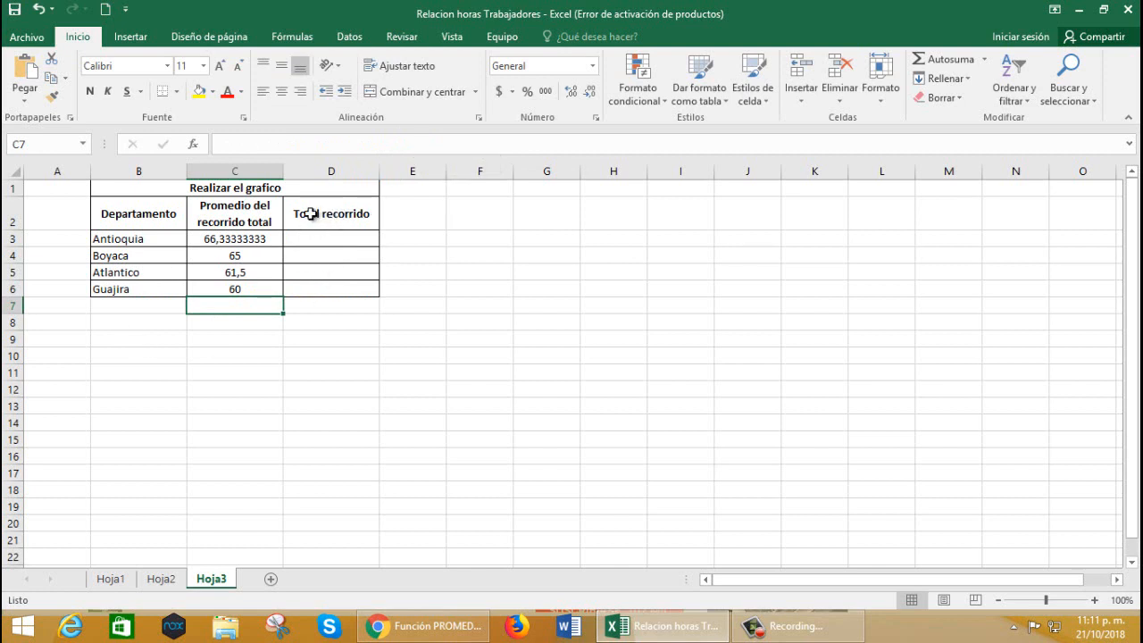
Start a SUMAR.SI formula in D3 with the department cells Hoja1!C4:C13 as its criteria range
{"action": "left_click", "coordinate": [353, 233]}
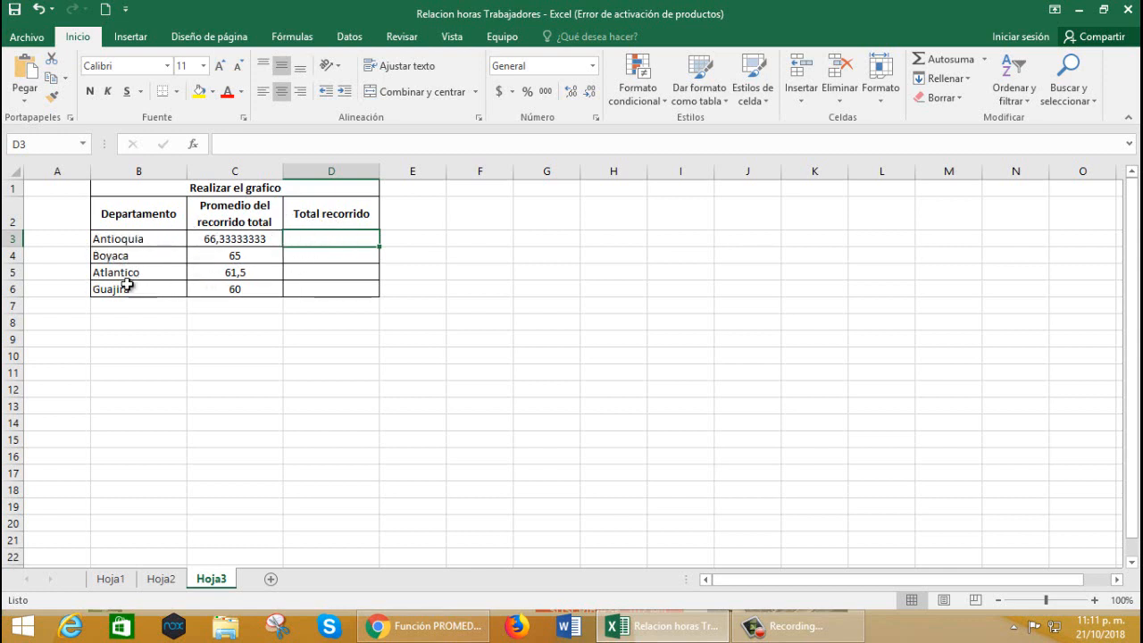
{"action": "double_click", "coordinate": [330, 239]}
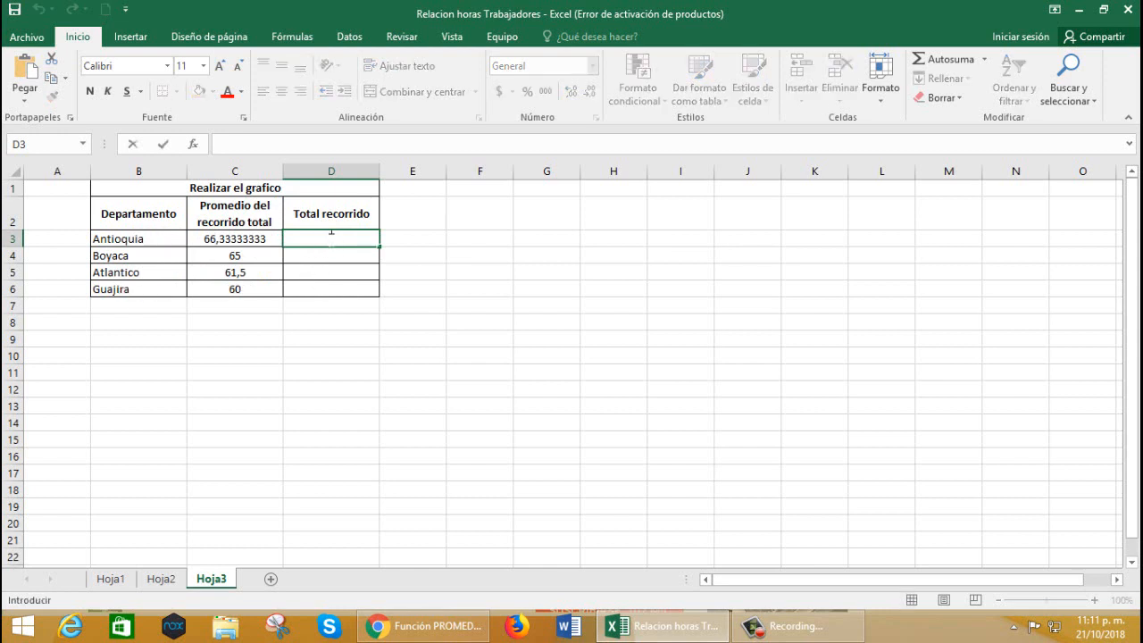
{"action": "type", "text": "=sumar"}
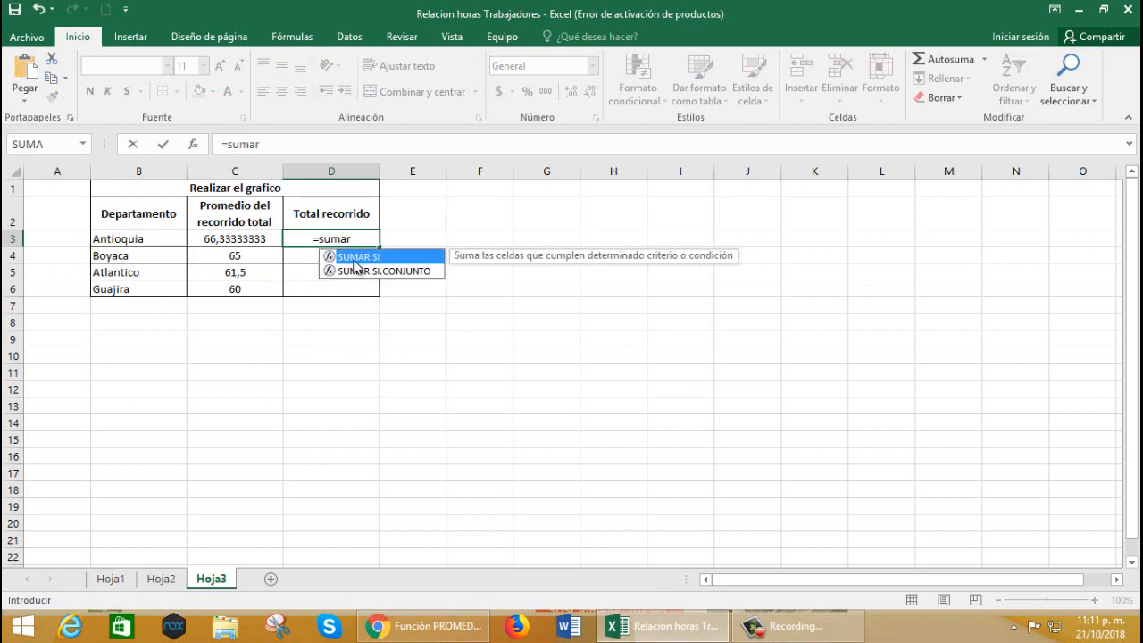
{"action": "double_click", "coordinate": [363, 257]}
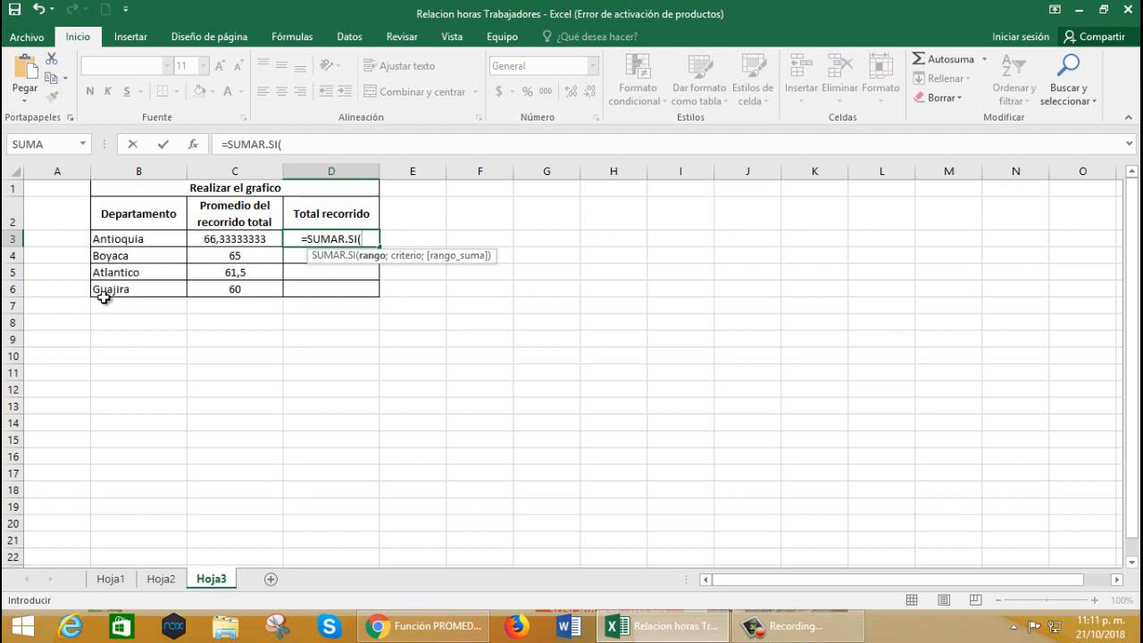
{"action": "left_click", "coordinate": [111, 580]}
{"action": "left_click", "coordinate": [229, 238]}
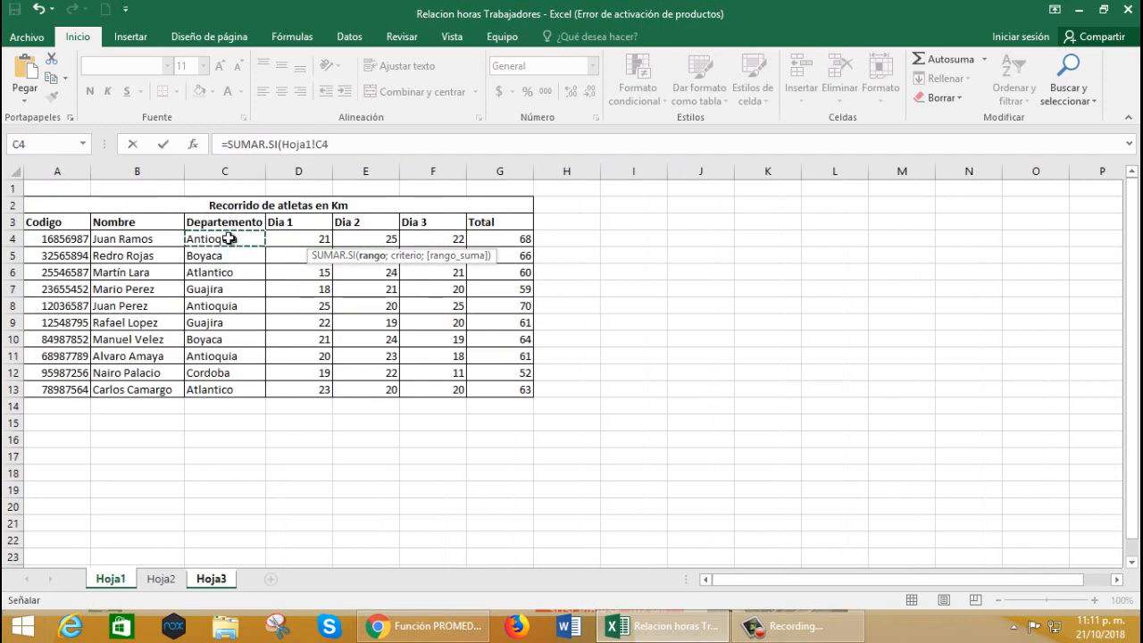
{"action": "left_click_drag", "start_coordinate": [228, 239], "coordinate": [232, 391]}
{"action": "left_click", "coordinate": [365, 146]}
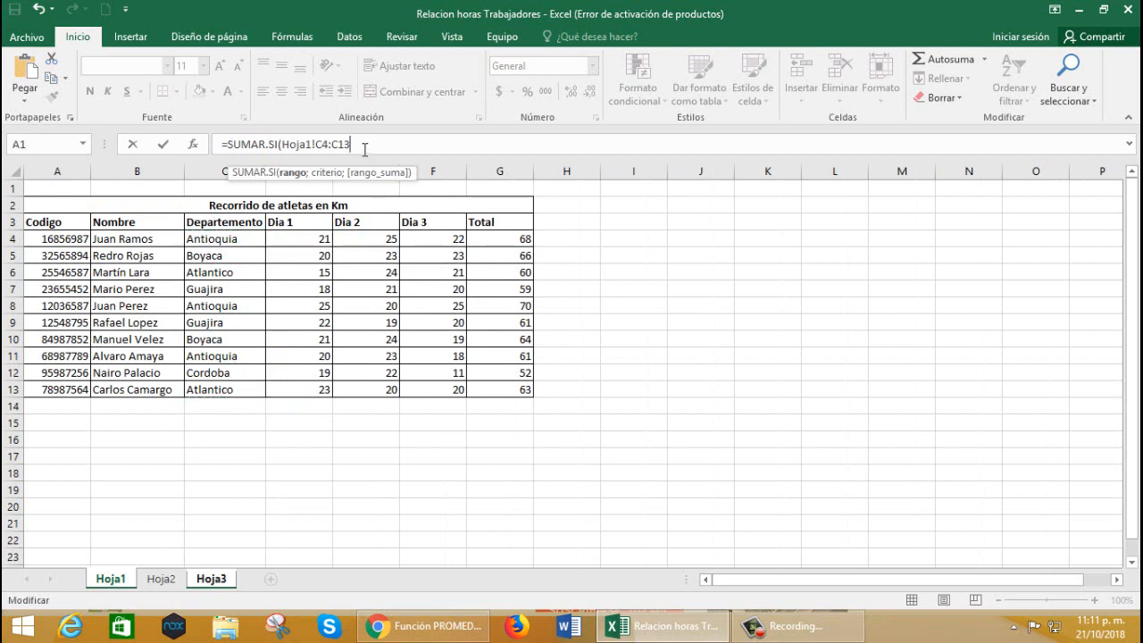
Complete the D3 SUMAR.SI formula with the criterion "Antioquia" and the sum range Hoja1!G4:G13
{"action": "type", "text": ";\"Antioquia"}
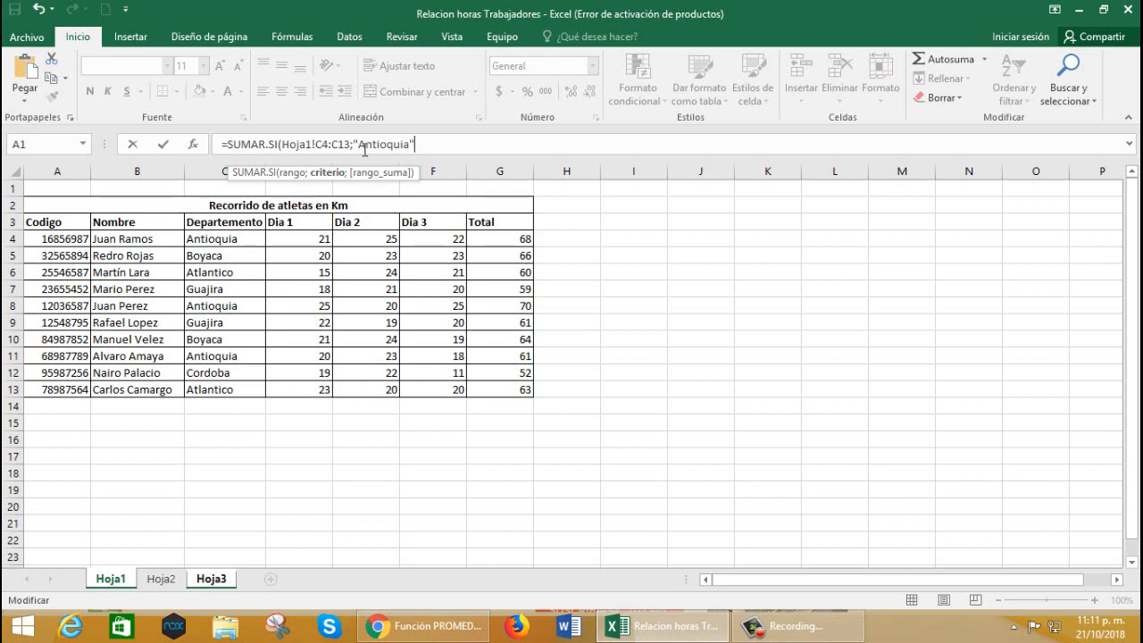
{"action": "type", "text": ";"}
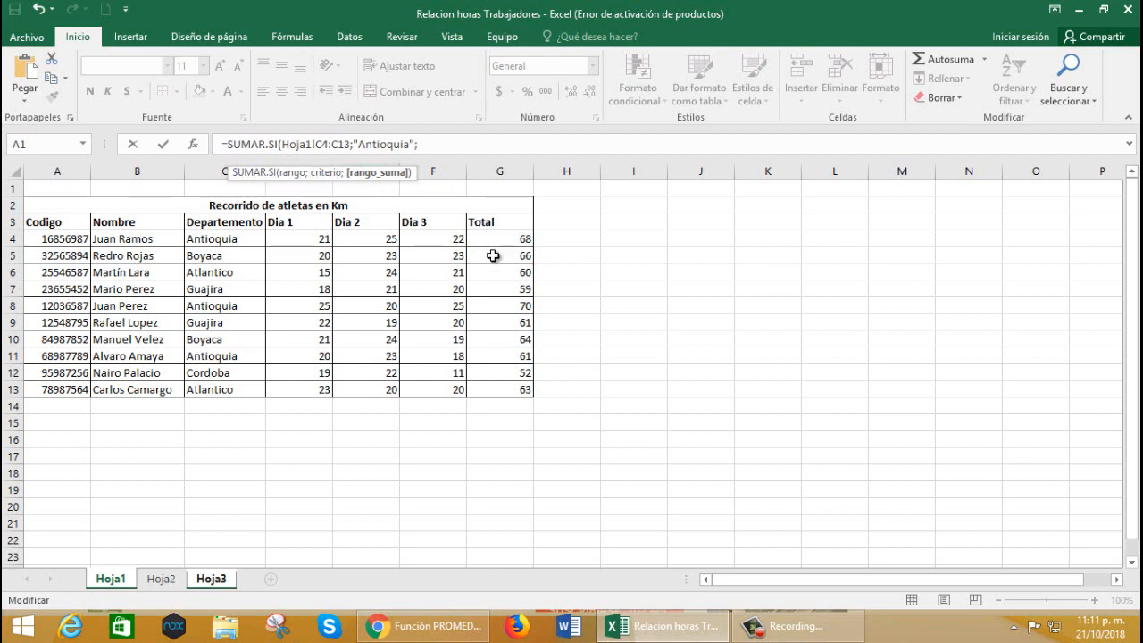
{"action": "left_click_drag", "start_coordinate": [504, 237], "coordinate": [501, 396]}
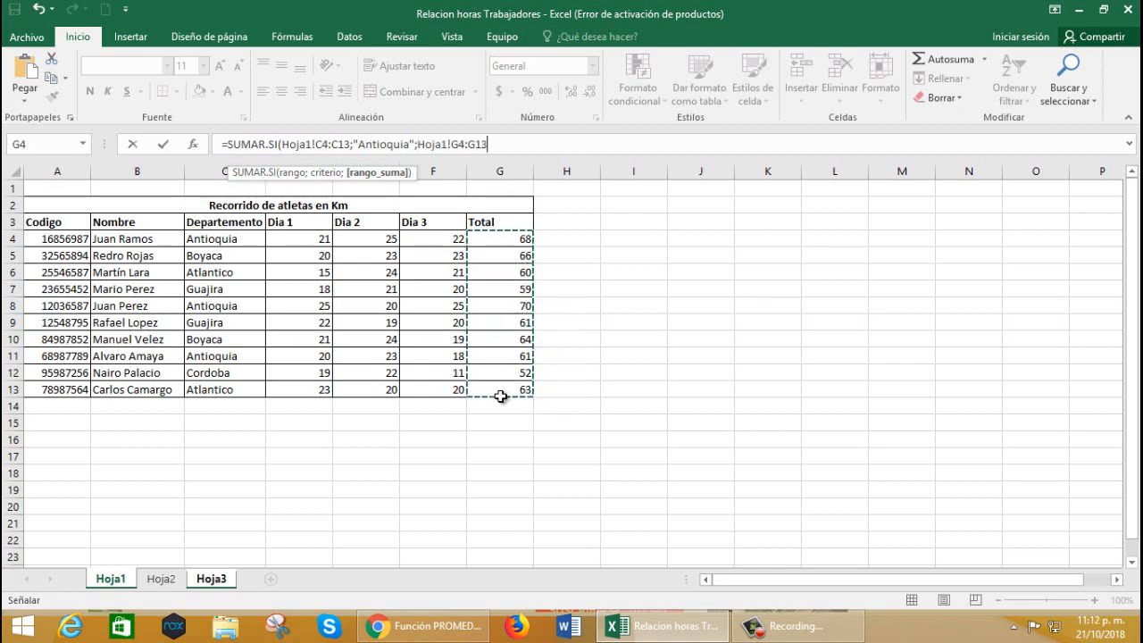
{"action": "key", "text": "Return"}
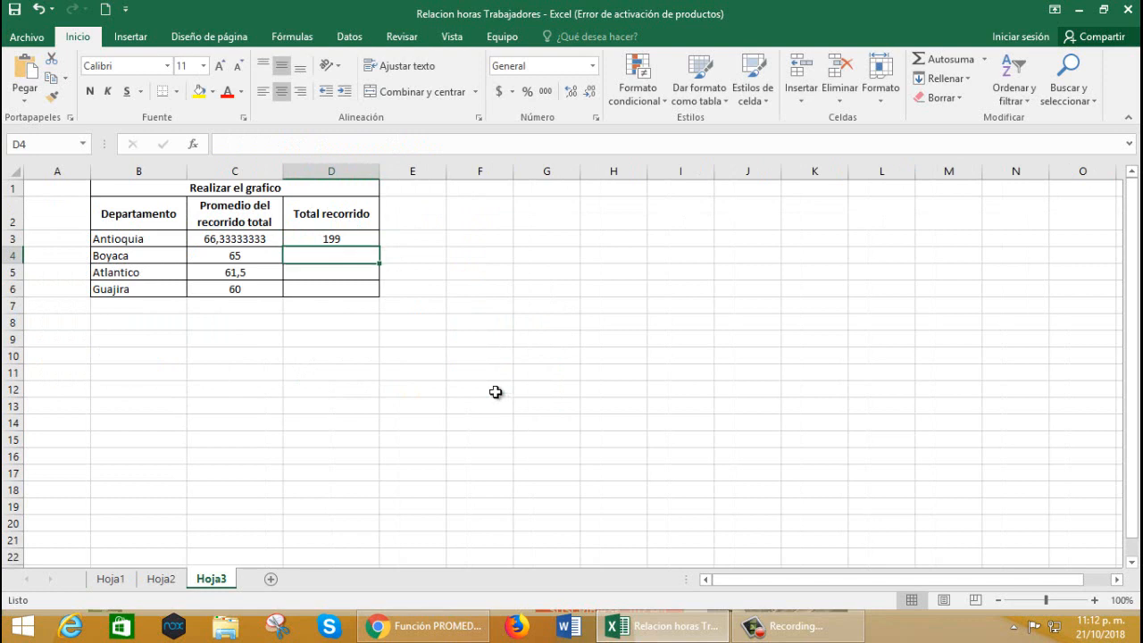
Copy the full SUMAR.SI formula text from D3, keeping the original formula in that cell
{"action": "left_click", "coordinate": [360, 237]}
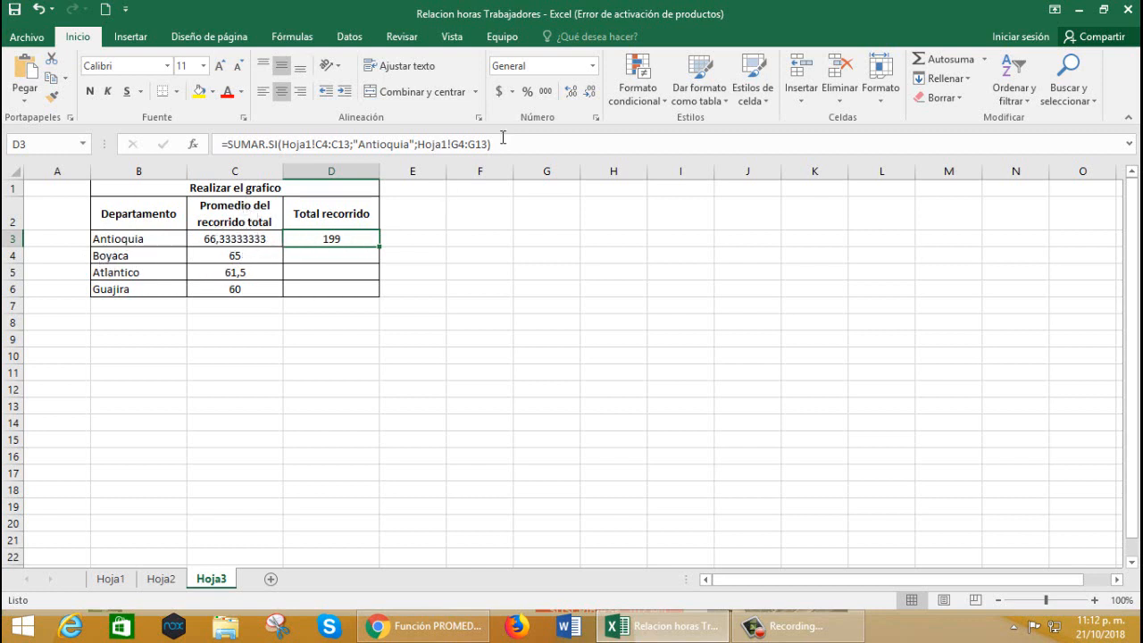
{"action": "left_click_drag", "start_coordinate": [506, 143], "coordinate": [207, 146]}
{"action": "key", "text": "ctrl+c"}
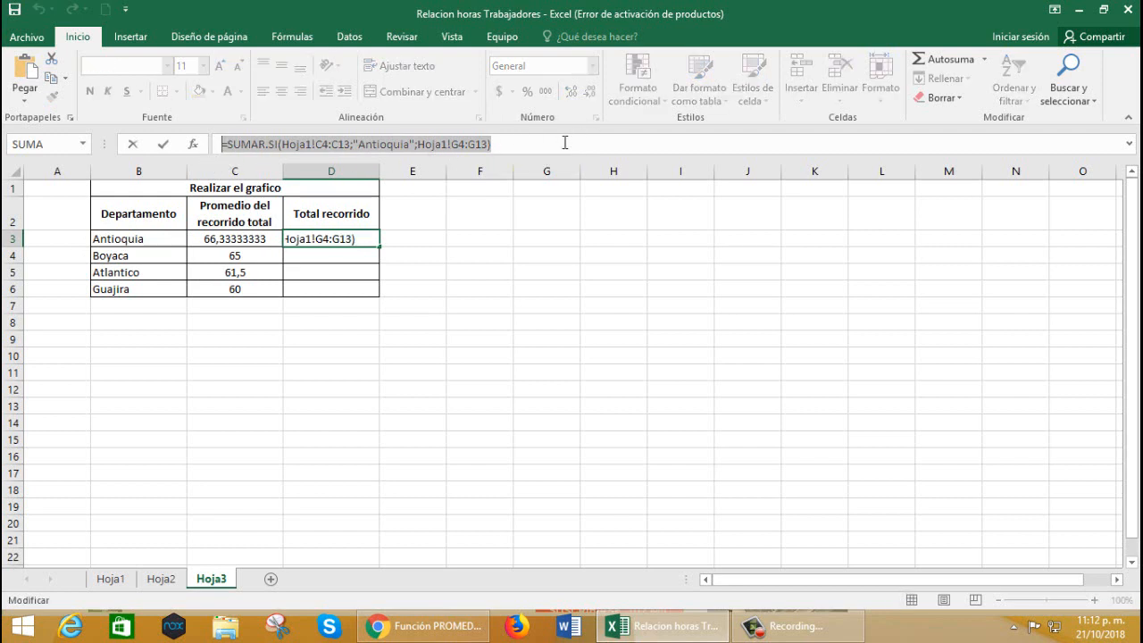
{"action": "key", "text": "Return"}
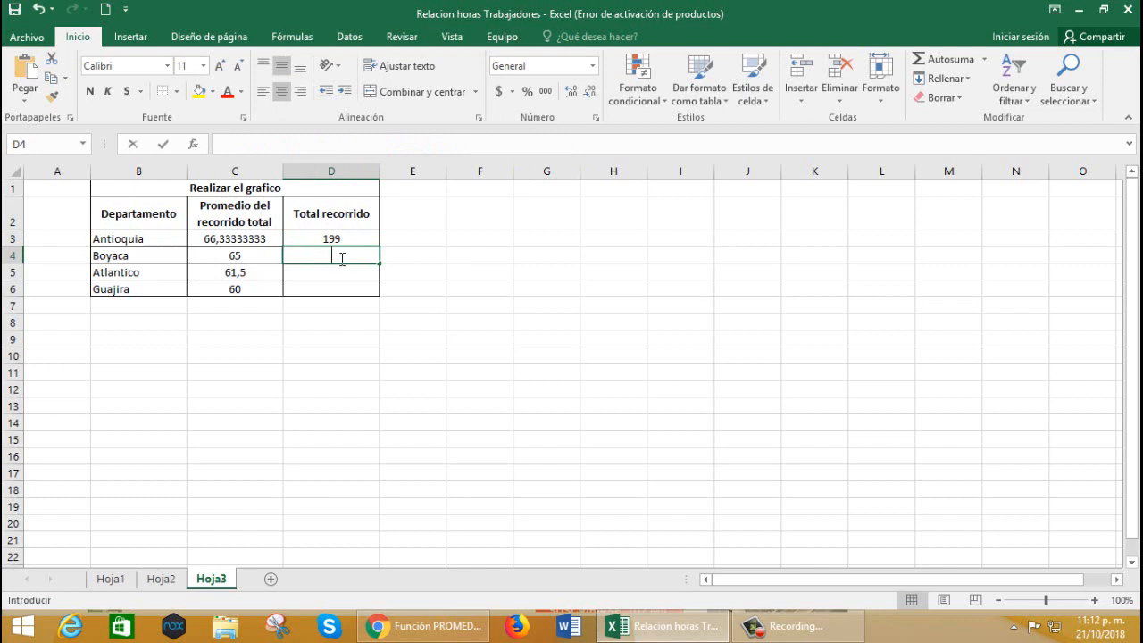
Paste the copied SUMAR.SI formula into D4 and replace its criterion with "Boyaca"
{"action": "key", "text": "ctrl+v"}
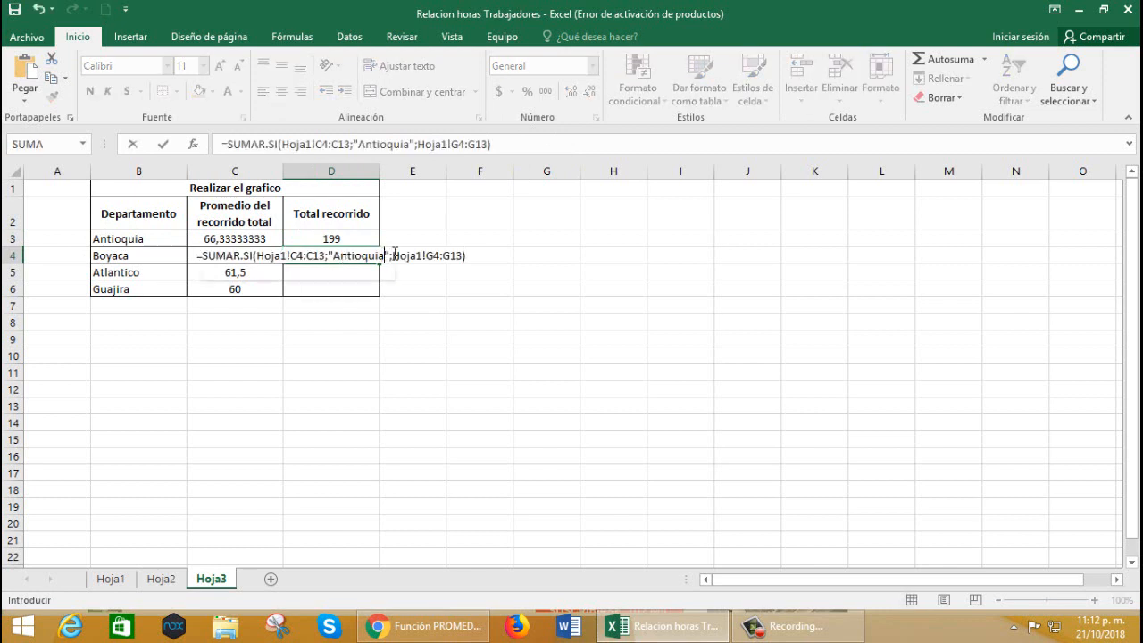
{"action": "left_click", "coordinate": [384, 256]}
{"action": "key", "text": "BackSpace"}
{"action": "key", "text": "BackSpace"}
{"action": "key", "text": "BackSpace"}
{"action": "key", "text": "BackSpace"}
{"action": "key", "text": "BackSpace"}
{"action": "key", "text": "BackSpace"}
{"action": "key", "text": "BackSpace"}
{"action": "key", "text": "BackSpace"}
{"action": "key", "text": "BackSpace"}
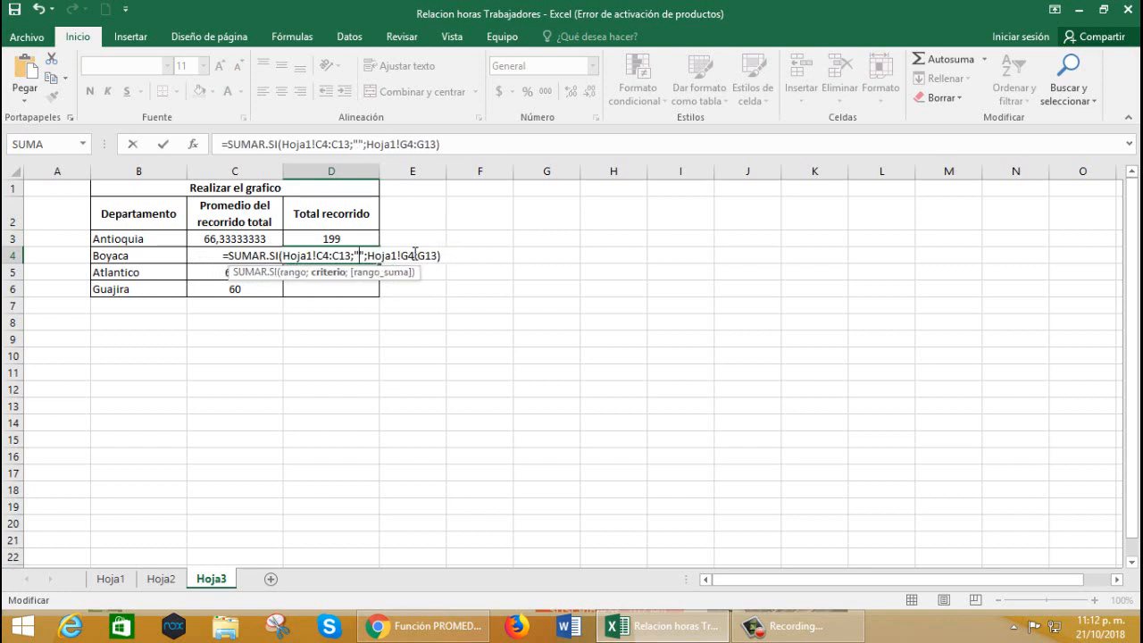
{"action": "type", "text": "Boyaca"}
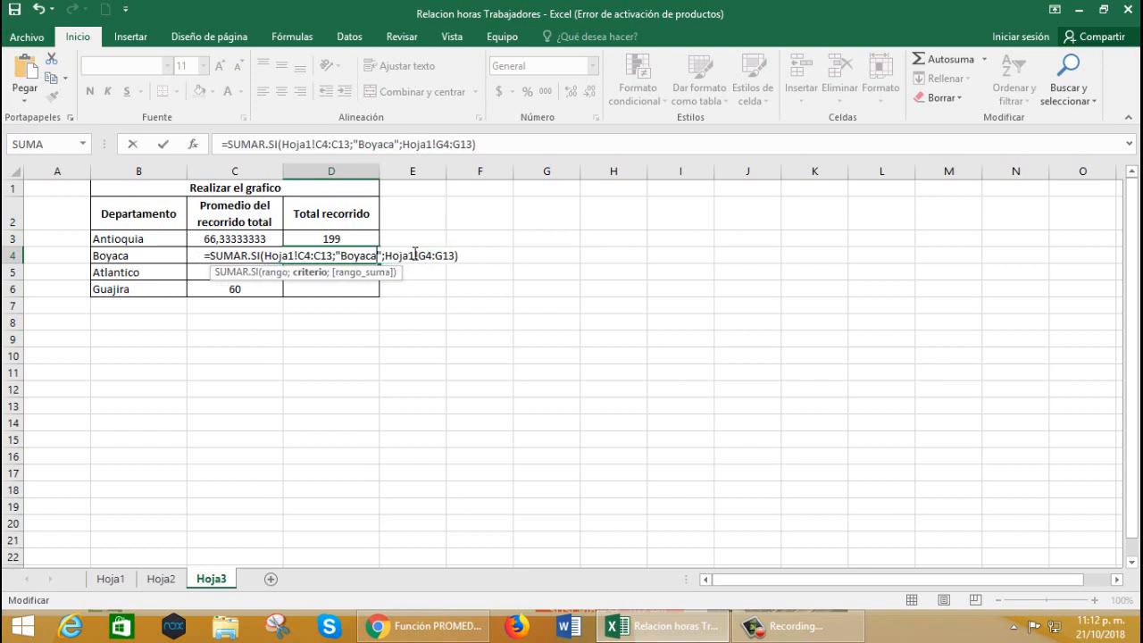
{"action": "key", "text": "Return"}
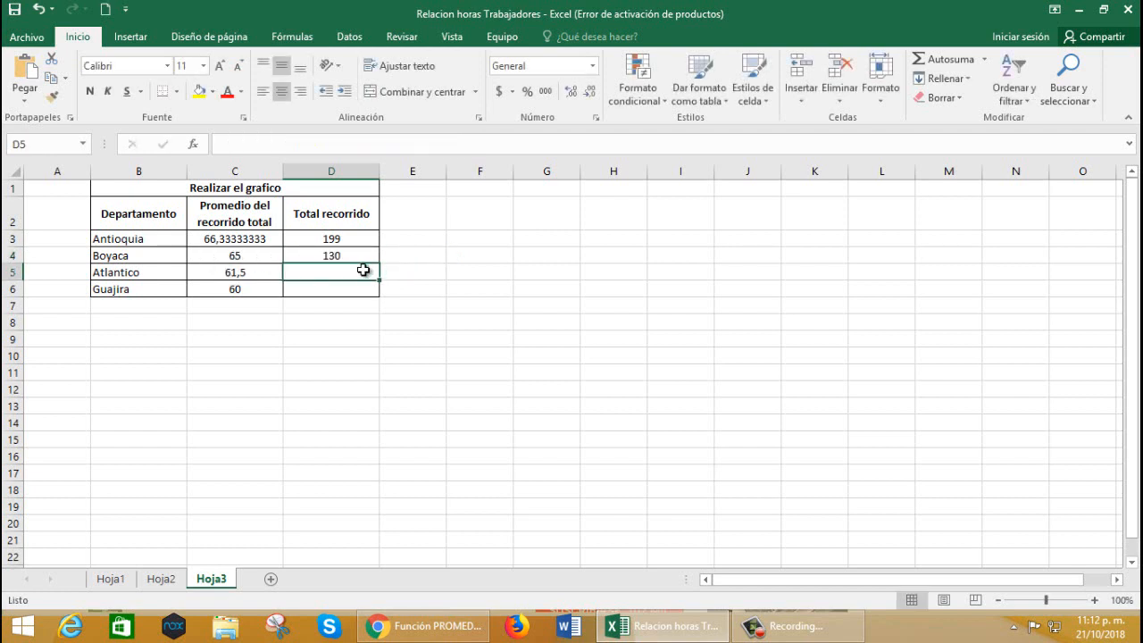
Paste the copied SUMAR.SI formula into D5 and replace its criterion with "Atlantico"
{"action": "double_click", "coordinate": [332, 271]}
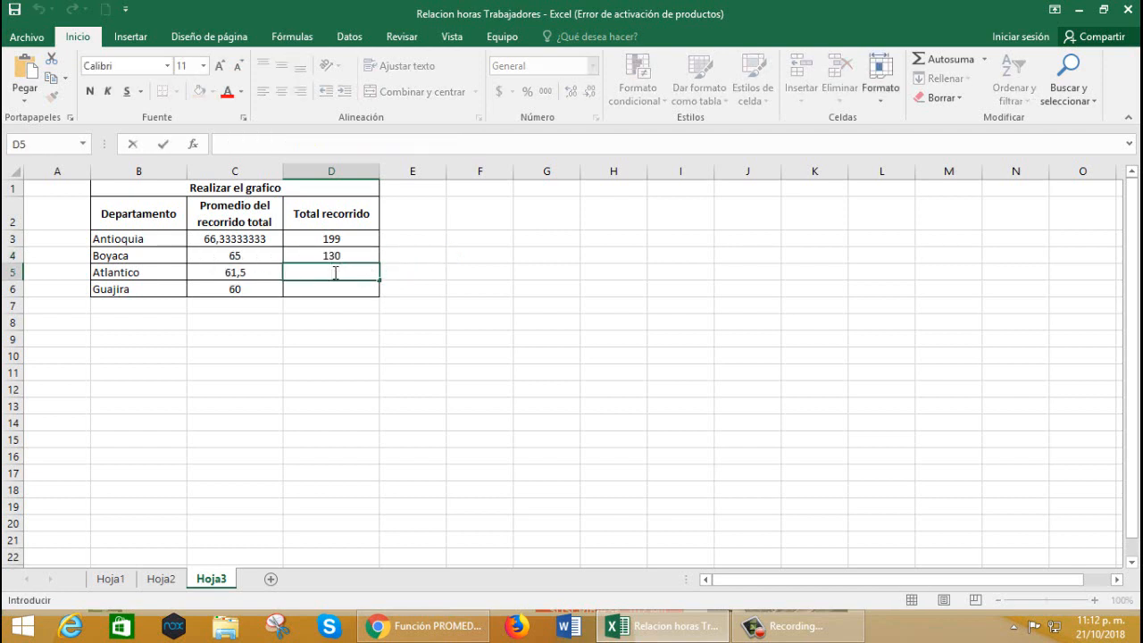
{"action": "key", "text": "ctrl+v"}
{"action": "left_click", "coordinate": [411, 144]}
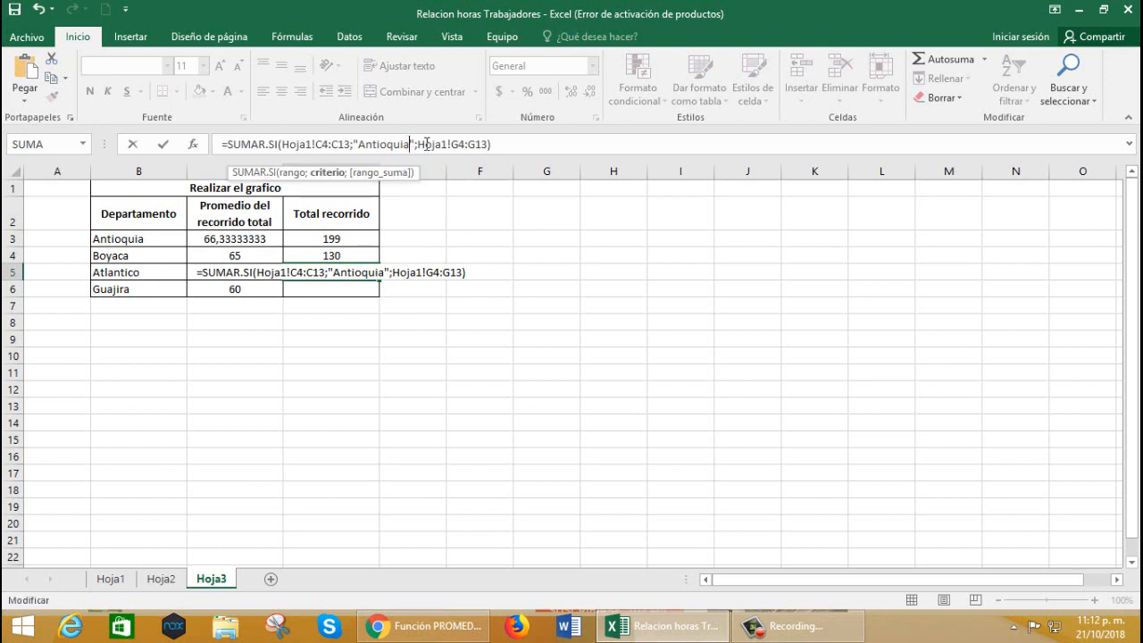
{"action": "key", "text": "BackSpace"}
{"action": "key", "text": "BackSpace"}
{"action": "key", "text": "BackSpace"}
{"action": "key", "text": "BackSpace"}
{"action": "key", "text": "BackSpace"}
{"action": "key", "text": "BackSpace"}
{"action": "key", "text": "BackSpace"}
{"action": "key", "text": "BackSpace"}
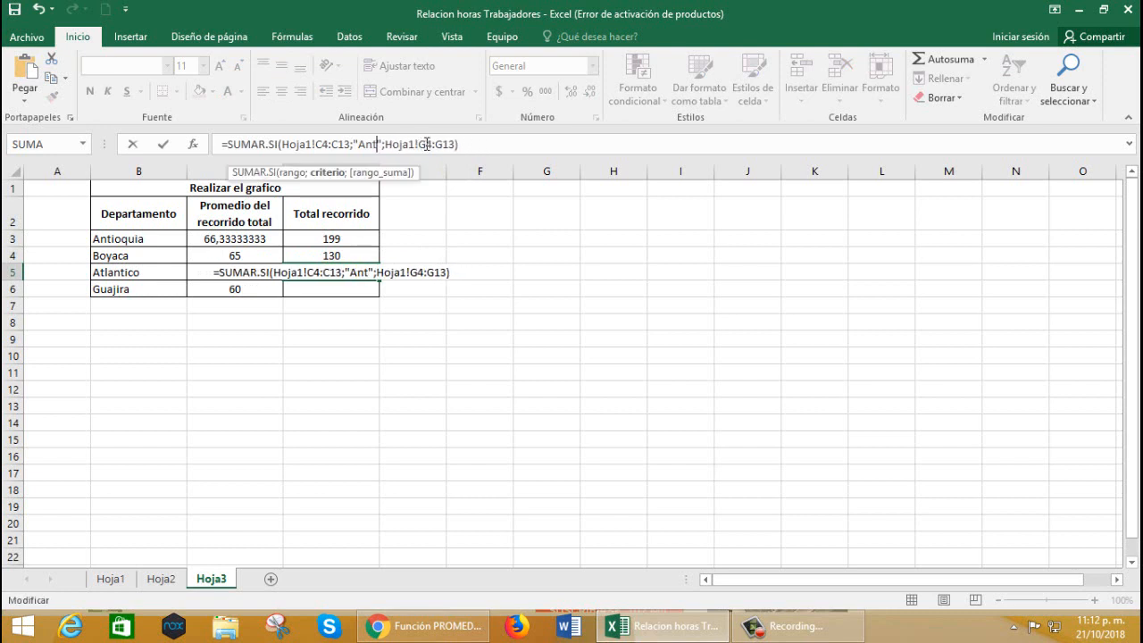
{"action": "type", "text": "tlanti"}
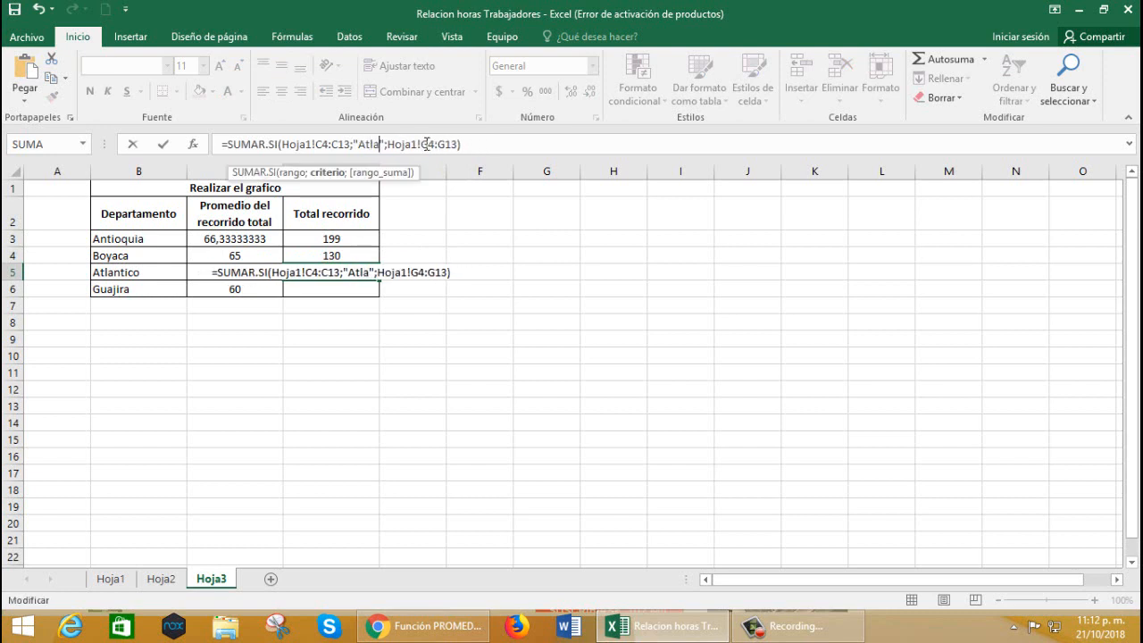
{"action": "type", "text": "co"}
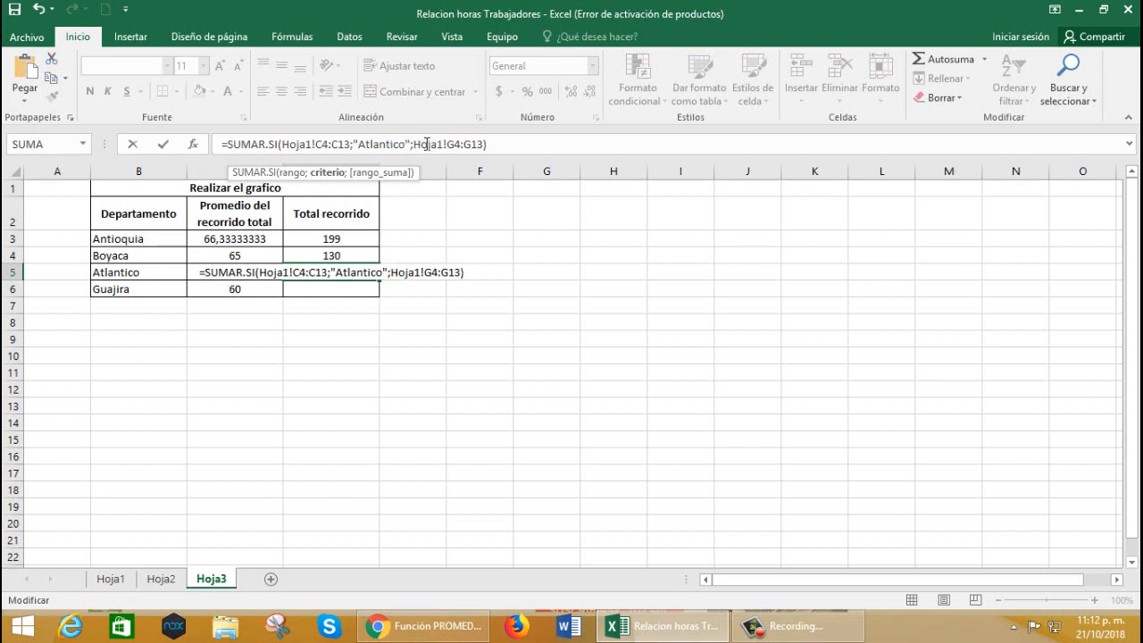
{"action": "key", "text": "Return"}
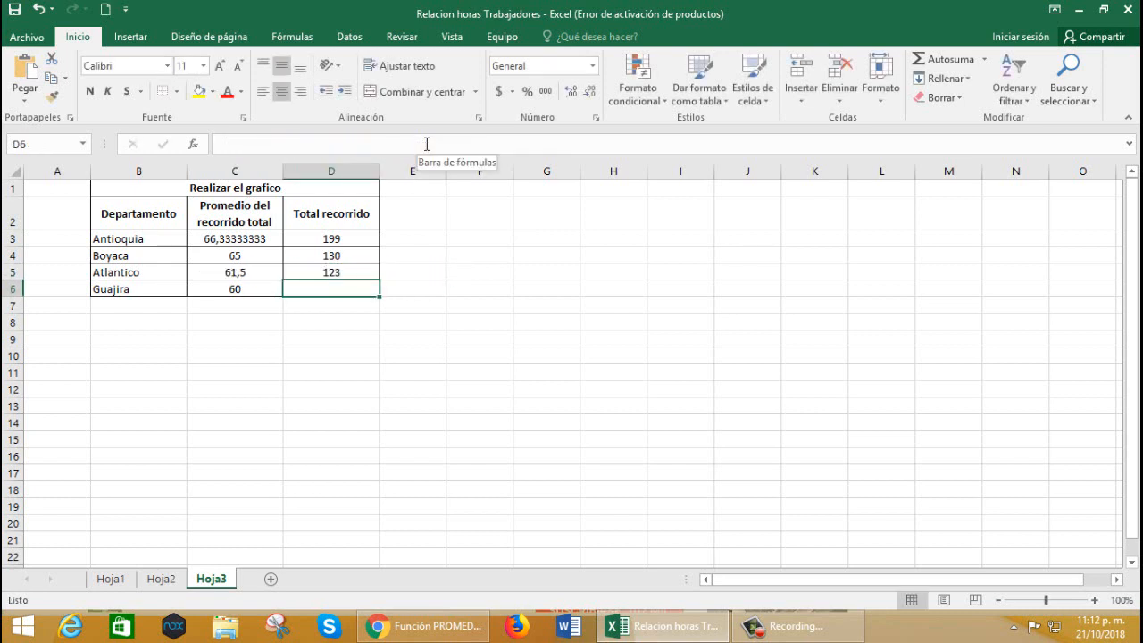
Paste the copied SUMAR.SI formula into D6 and replace its criterion with "Guajira"
{"action": "double_click", "coordinate": [329, 290]}
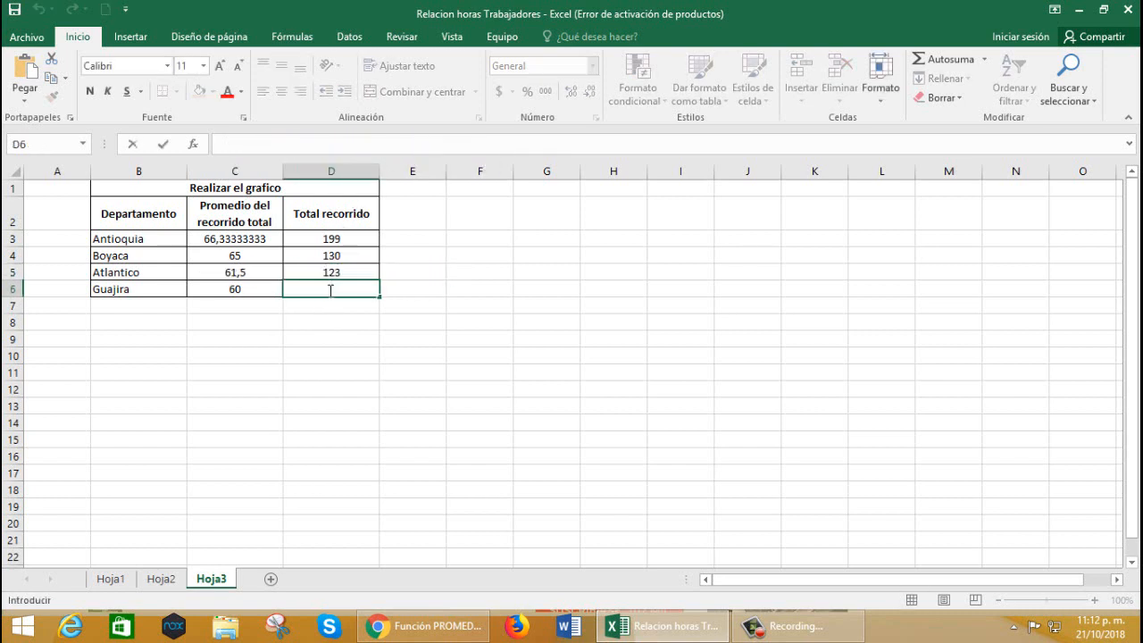
{"action": "type", "text": "=SUMAR.SI(Hoja1!C4:C13;\"Antioquia\";Hoja1!G4:G13)"}
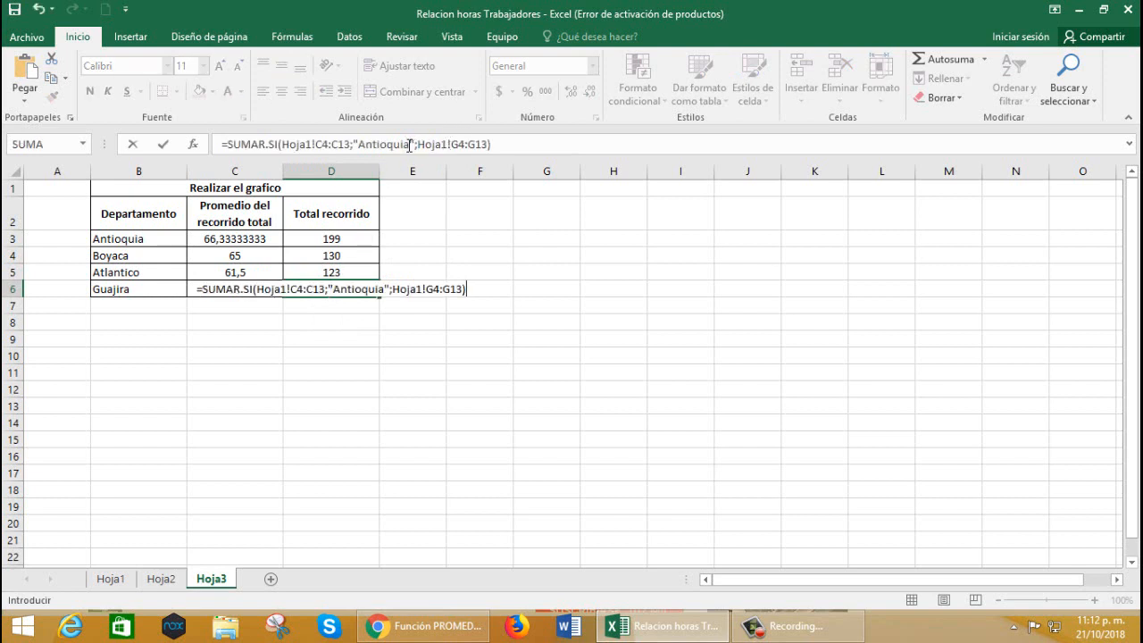
{"action": "left_click", "coordinate": [410, 144]}
{"action": "key", "text": "BackSpace"}
{"action": "key", "text": "BackSpace"}
{"action": "key", "text": "BackSpace"}
{"action": "key", "text": "BackSpace"}
{"action": "key", "text": "BackSpace"}
{"action": "key", "text": "BackSpace"}
{"action": "key", "text": "BackSpace"}
{"action": "key", "text": "BackSpace"}
{"action": "key", "text": "BackSpace"}
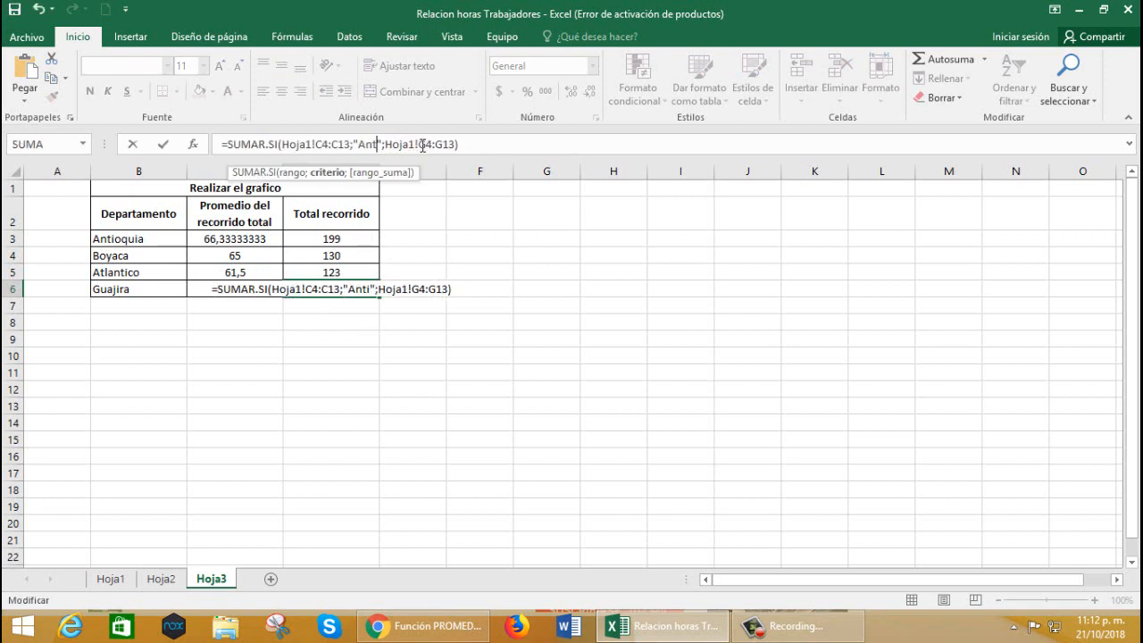
{"action": "type", "text": "Guajira"}
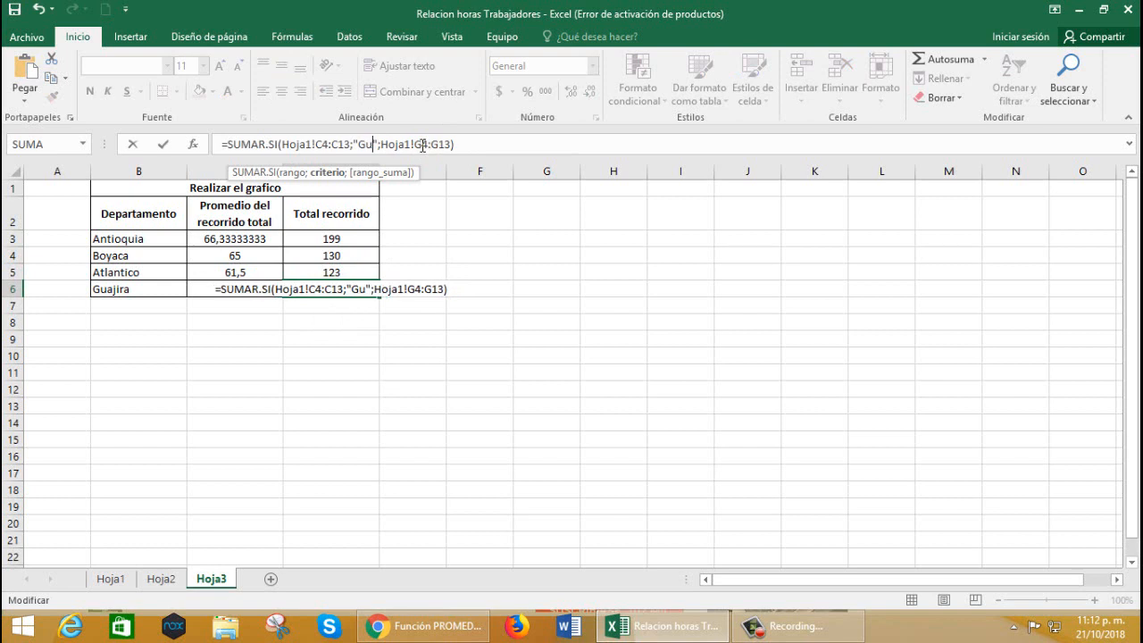
{"action": "key", "text": "Return"}
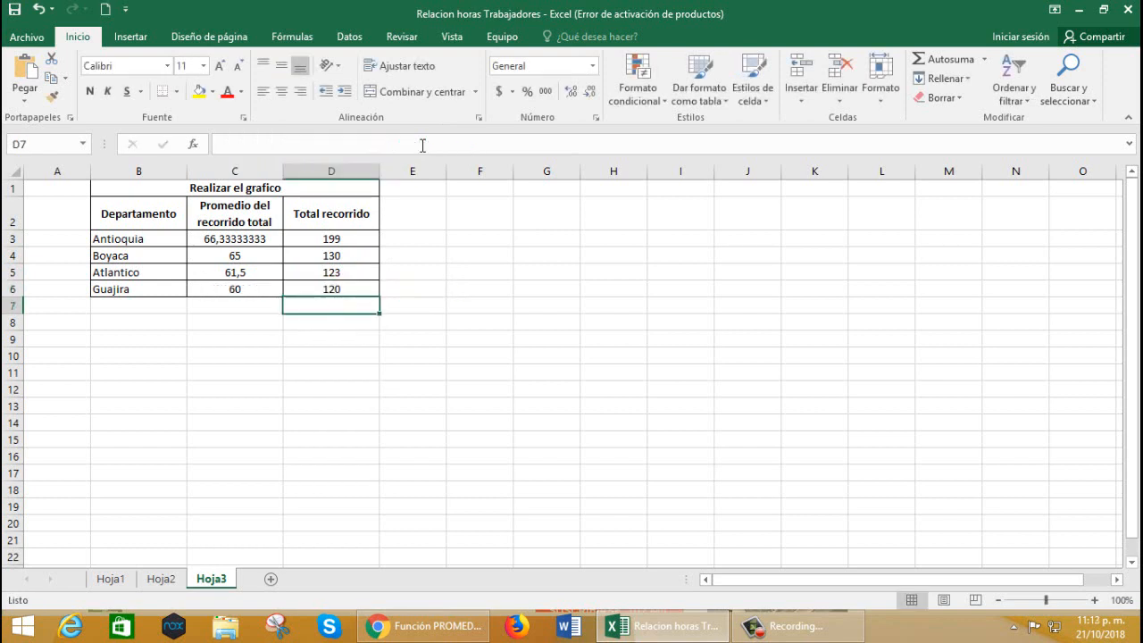
{"action": "left_click", "coordinate": [346, 289]}
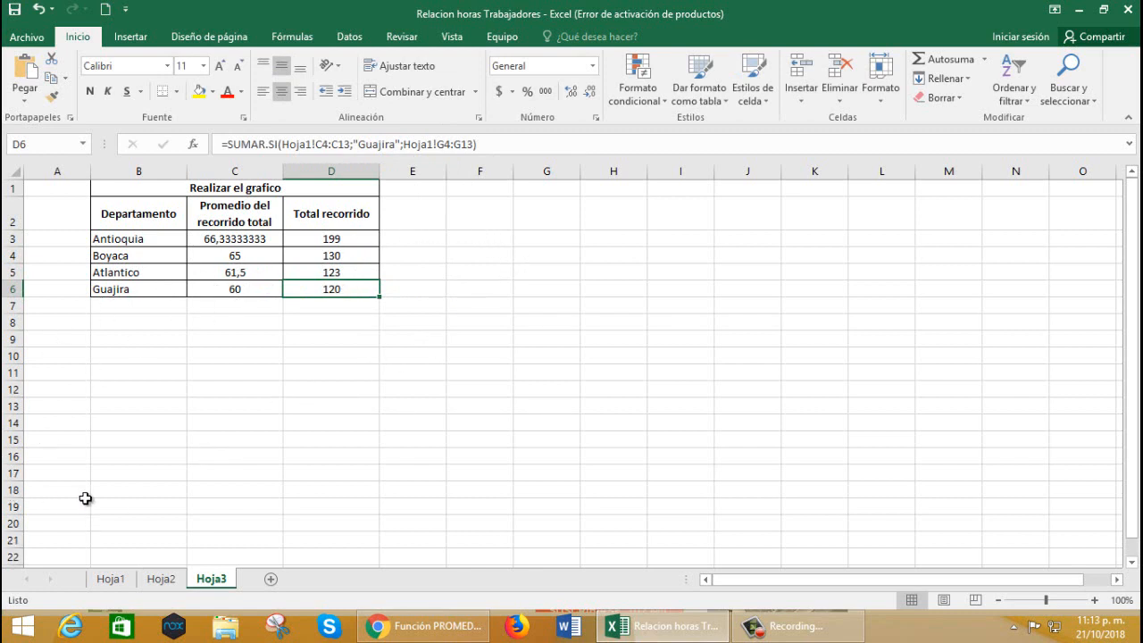
{"action": "left_click", "coordinate": [417, 354]}
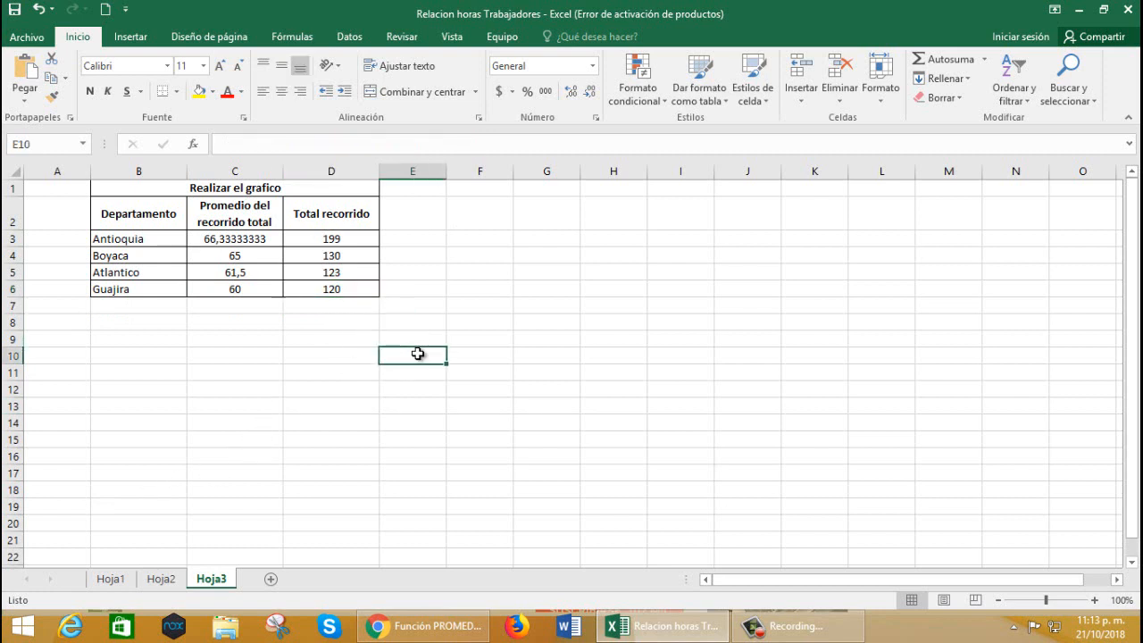
{"action": "left_click_drag", "start_coordinate": [140, 209], "coordinate": [219, 293]}
{"action": "left_click", "coordinate": [153, 216]}
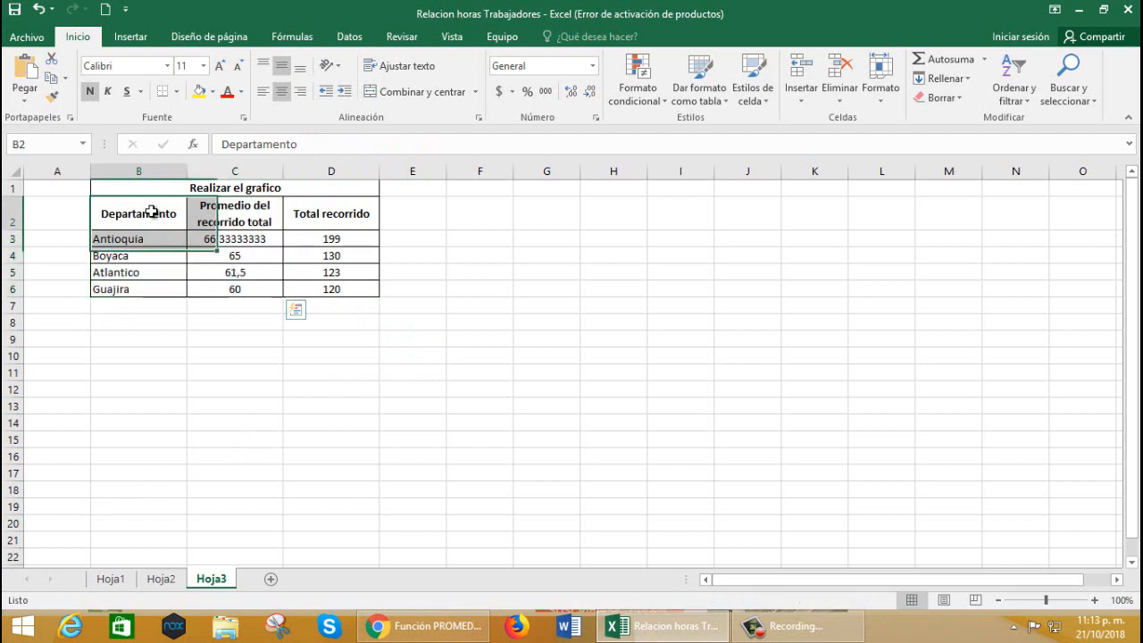
{"action": "left_click_drag", "start_coordinate": [152, 224], "coordinate": [153, 289]}
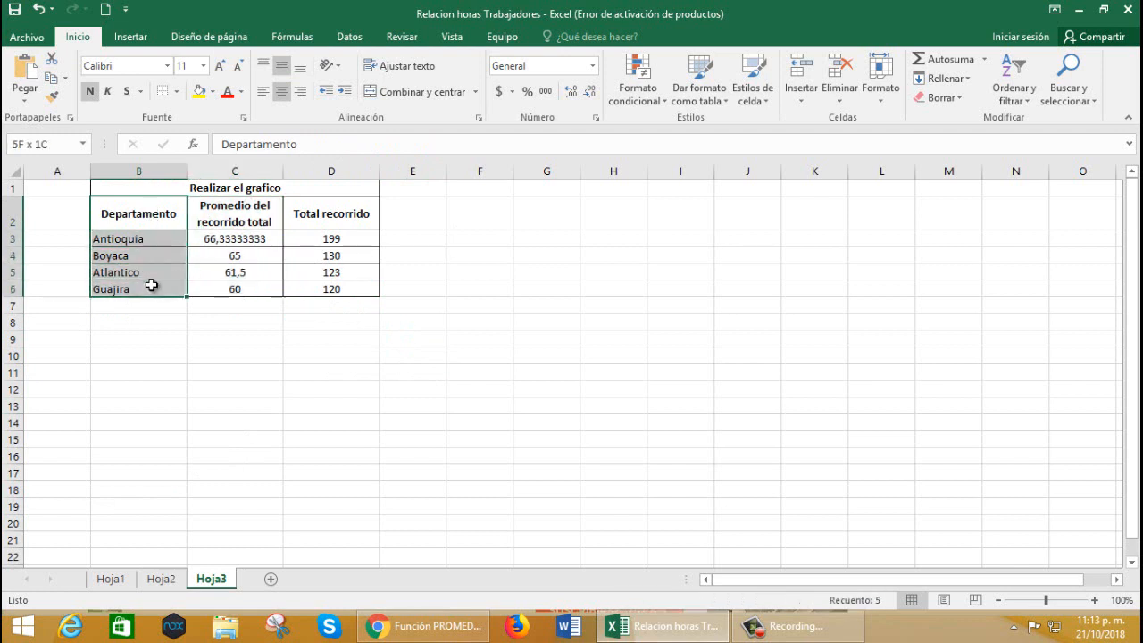
{"action": "left_click", "coordinate": [325, 216], "text": "ctrl"}
{"action": "left_click_drag", "start_coordinate": [329, 239], "coordinate": [333, 272]}
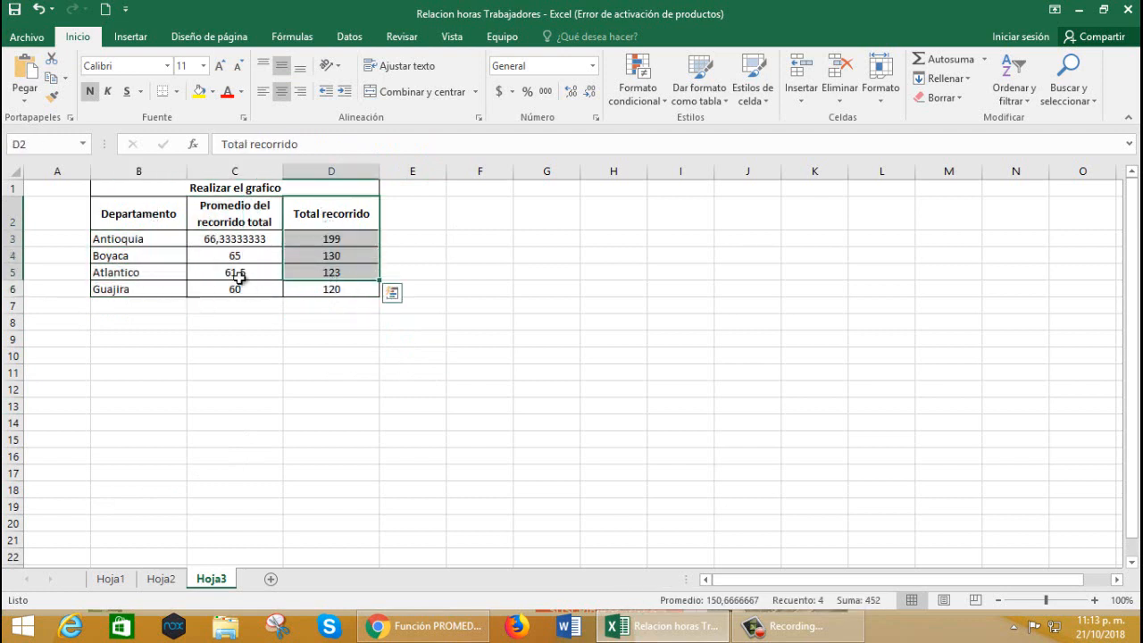
{"action": "left_click", "coordinate": [148, 212]}
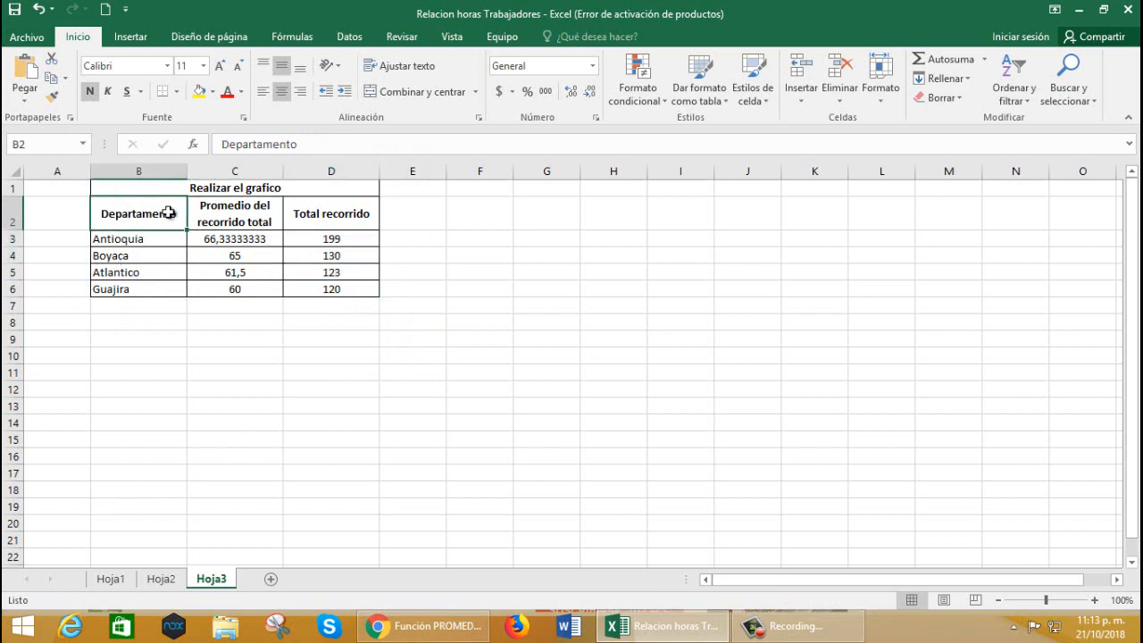
{"action": "left_click", "coordinate": [206, 217]}
{"action": "left_click", "coordinate": [174, 212]}
{"action": "left_click_drag", "start_coordinate": [179, 210], "coordinate": [228, 272]}
{"action": "left_click", "coordinate": [158, 212]}
{"action": "left_click_drag", "start_coordinate": [306, 214], "coordinate": [318, 268]}
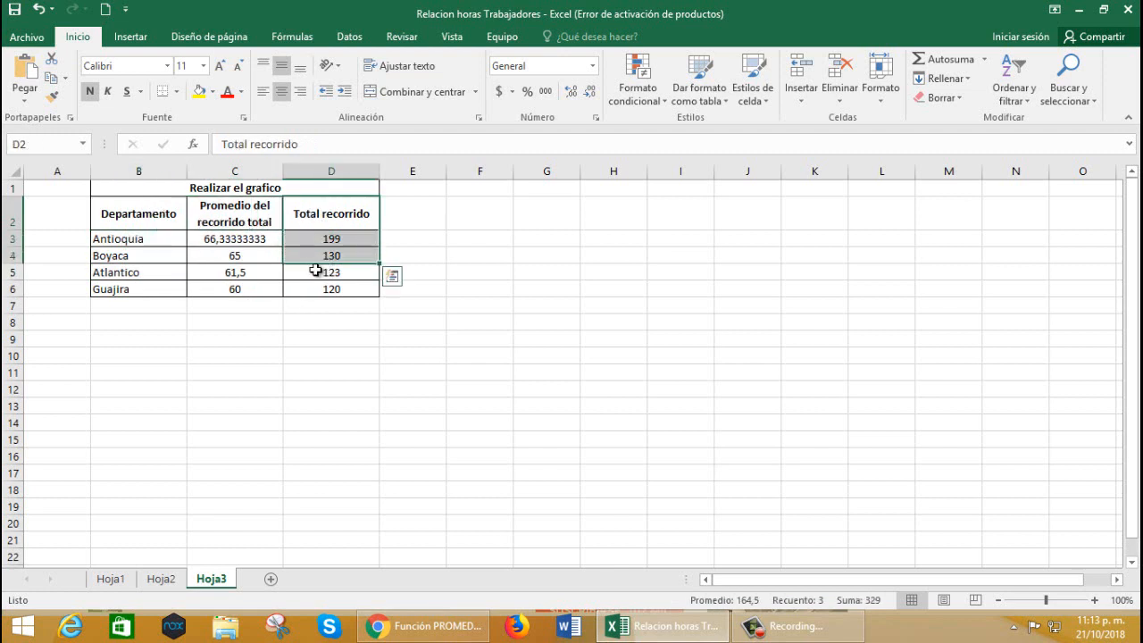
{"action": "left_click", "coordinate": [322, 339]}
Insert a Circular 3D pie chart from the Departamento and Promedio del recorrido total columns (B2:C6)
{"action": "left_click", "coordinate": [148, 218]}
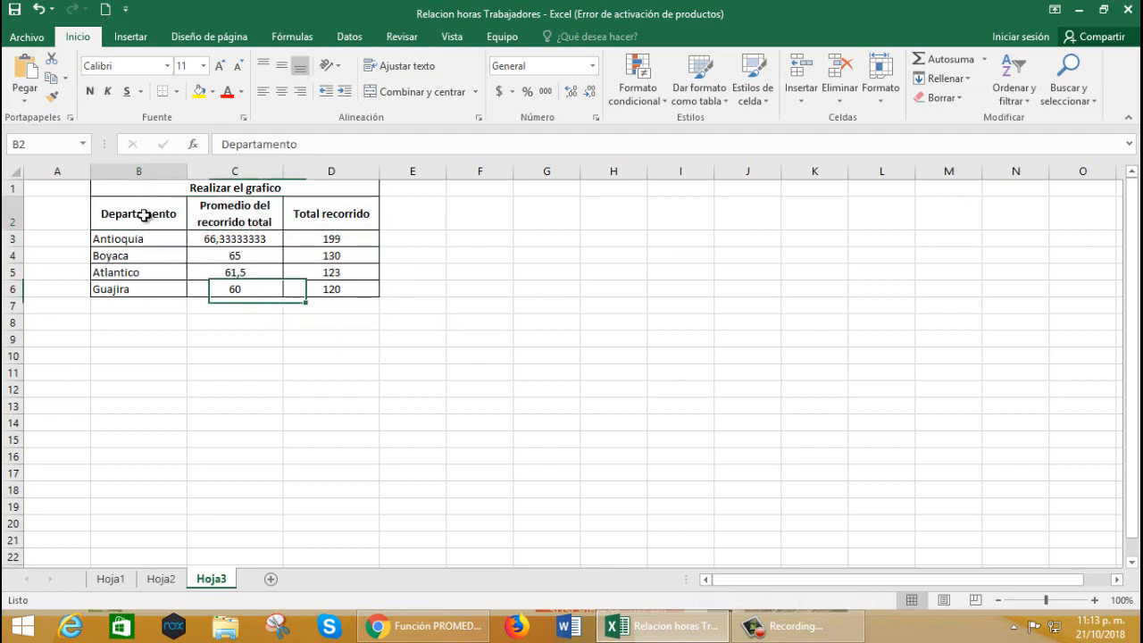
{"action": "left_click_drag", "start_coordinate": [205, 231], "coordinate": [222, 288]}
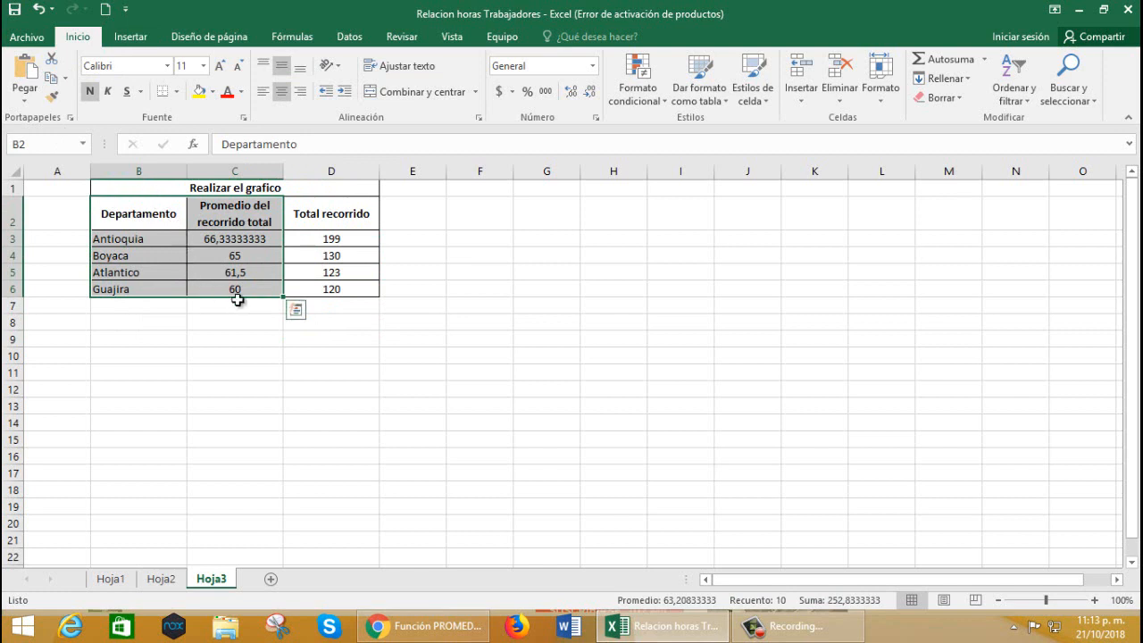
{"action": "left_click", "coordinate": [140, 41]}
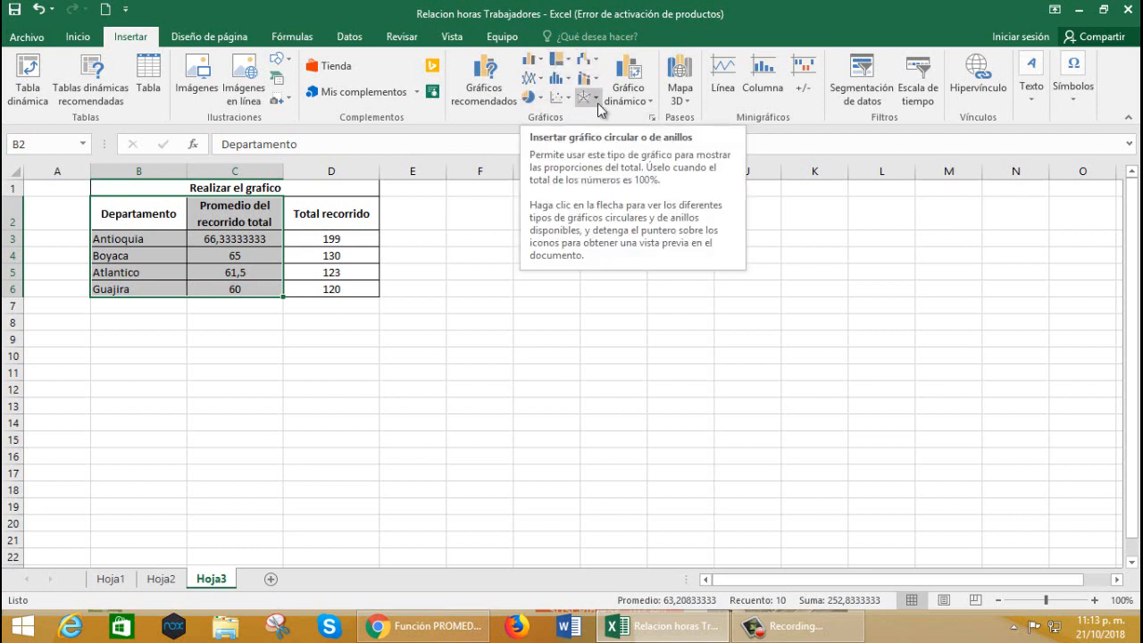
{"action": "left_click", "coordinate": [651, 118]}
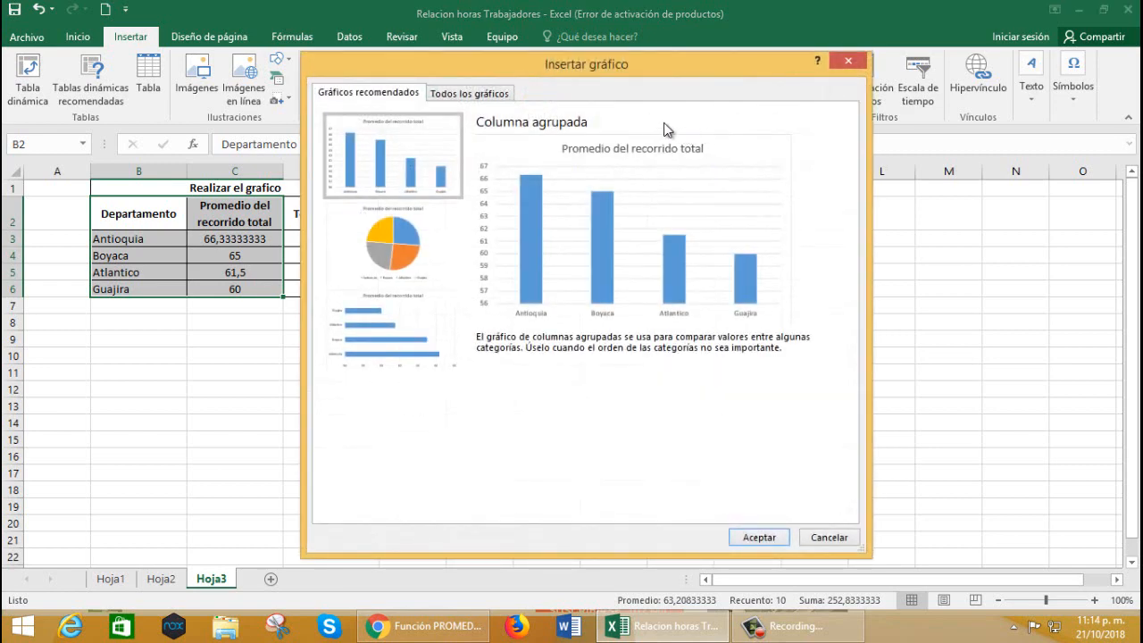
{"action": "left_click", "coordinate": [487, 97]}
{"action": "left_click", "coordinate": [393, 182]}
{"action": "left_click", "coordinate": [388, 203]}
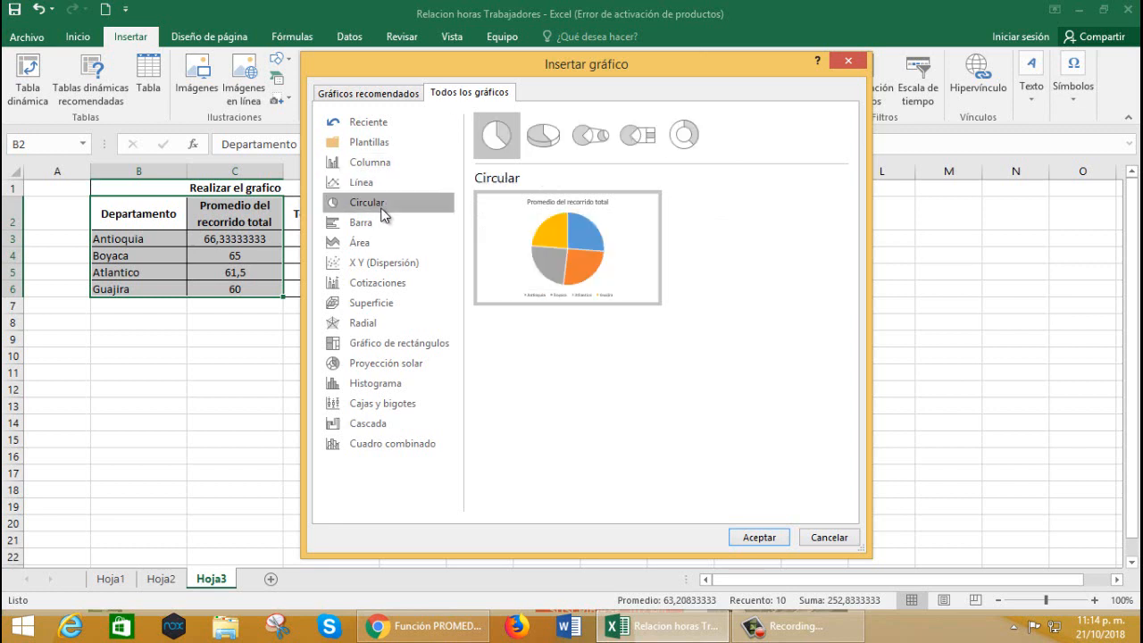
{"action": "left_click", "coordinate": [384, 242]}
{"action": "left_click", "coordinate": [372, 303]}
{"action": "left_click", "coordinate": [392, 344]}
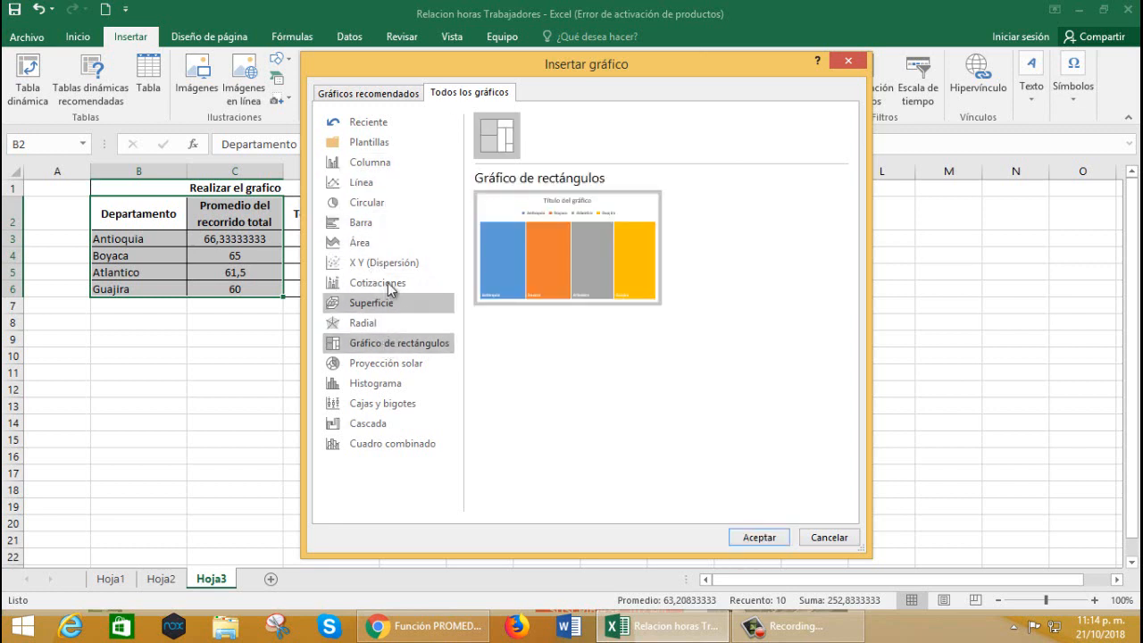
{"action": "left_click", "coordinate": [371, 206]}
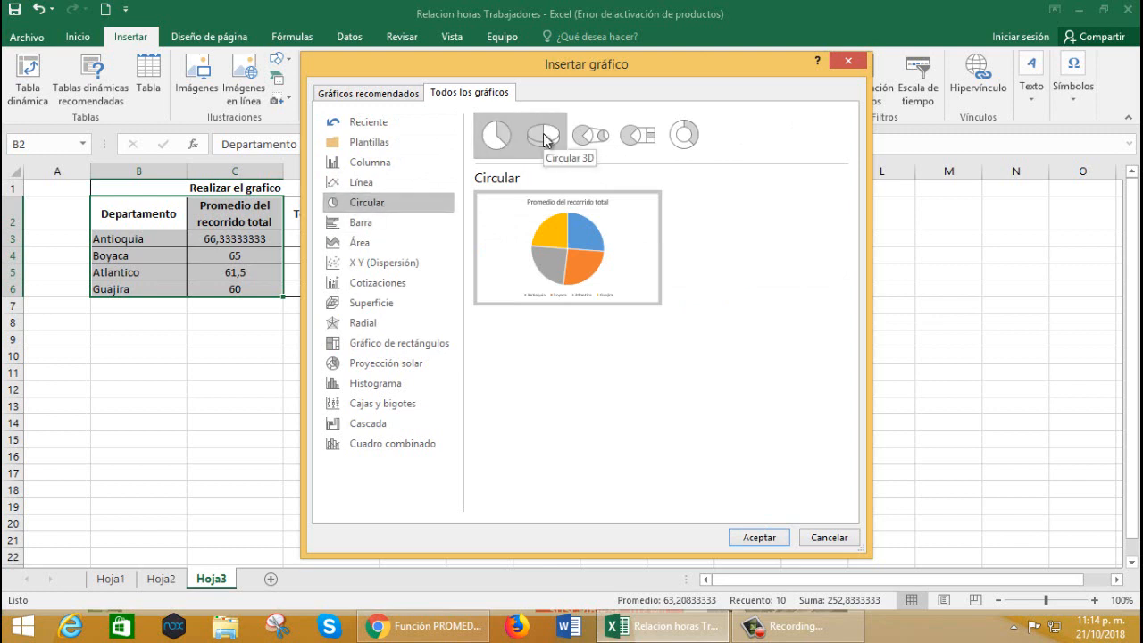
{"action": "left_click", "coordinate": [542, 136]}
{"action": "left_click", "coordinate": [503, 142]}
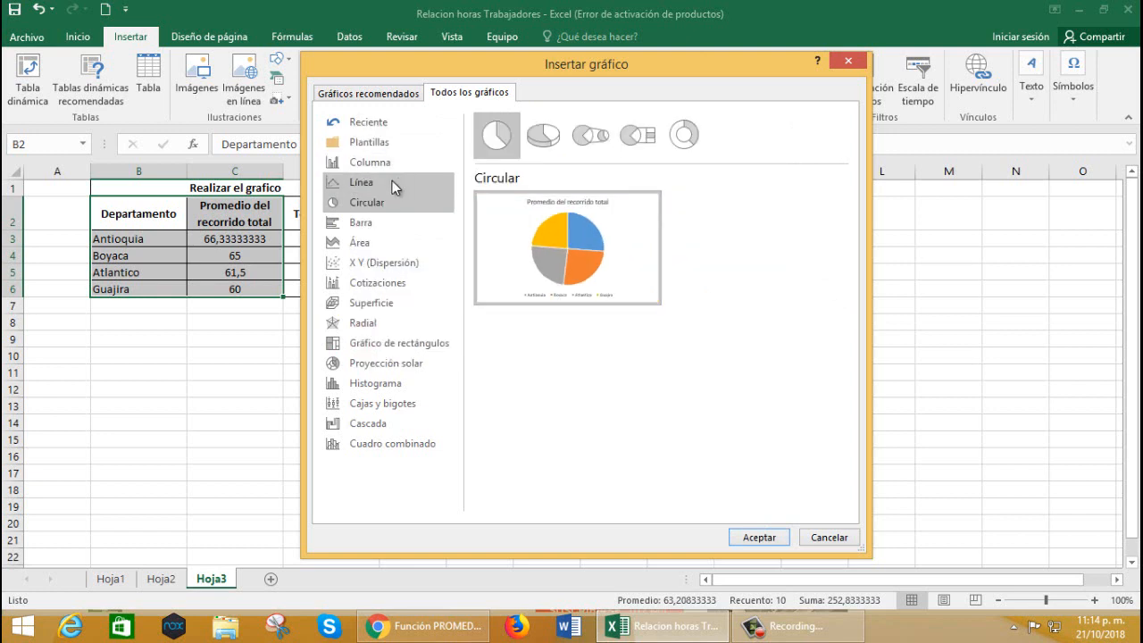
{"action": "left_click", "coordinate": [550, 141]}
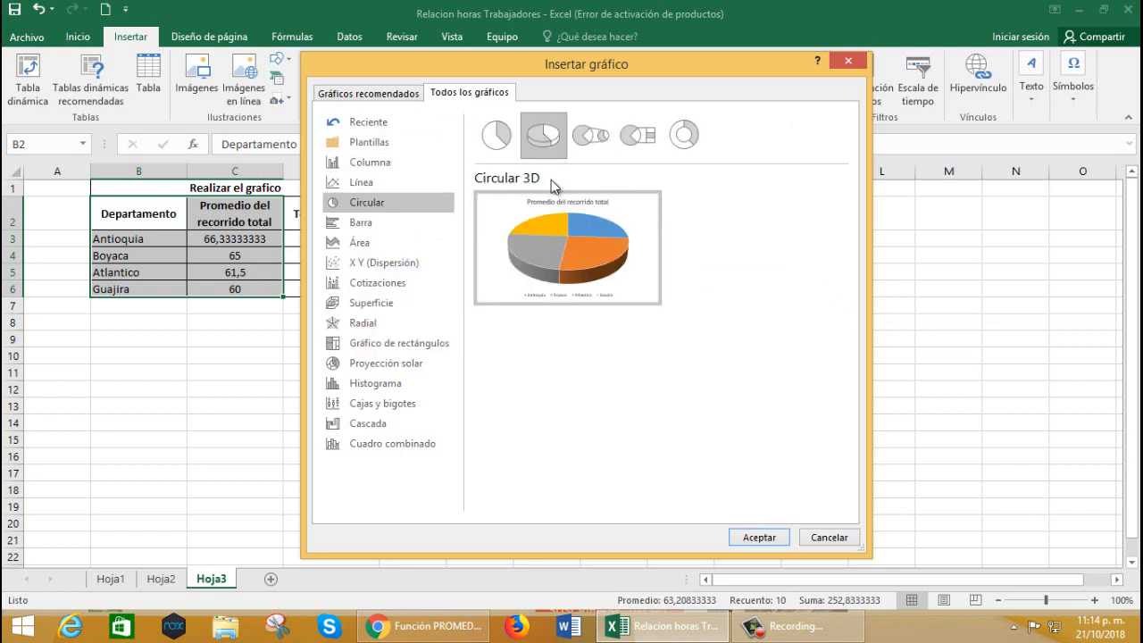
{"action": "left_click", "coordinate": [757, 537]}
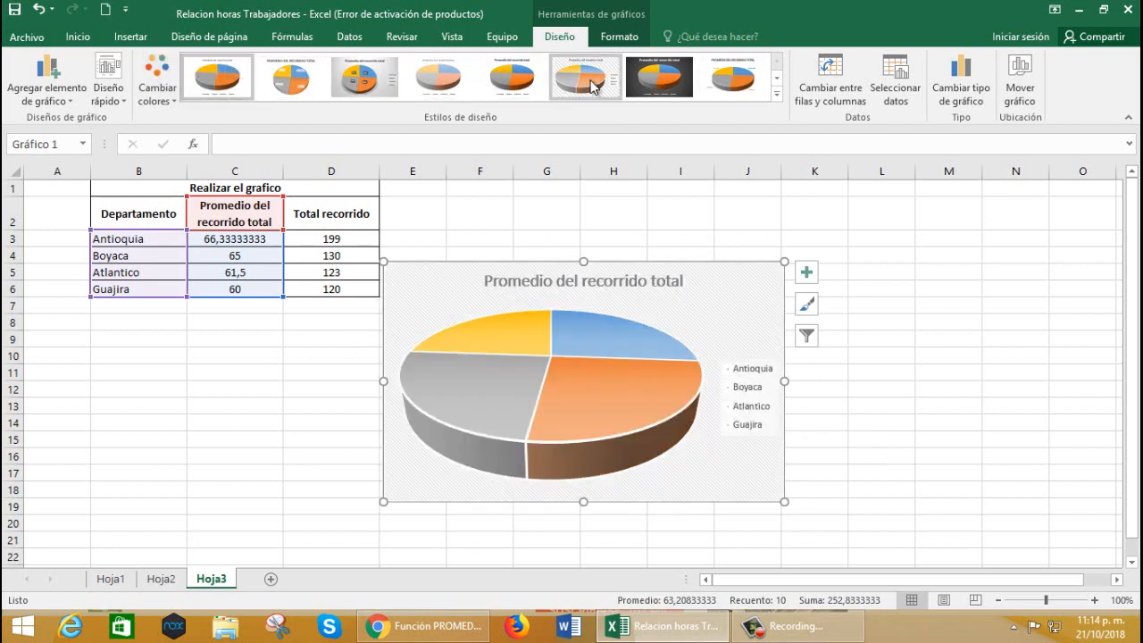
Apply the chart style with a bold uppercase title and boxed department-and-percentage labels to the pie chart
{"action": "left_click", "coordinate": [365, 77]}
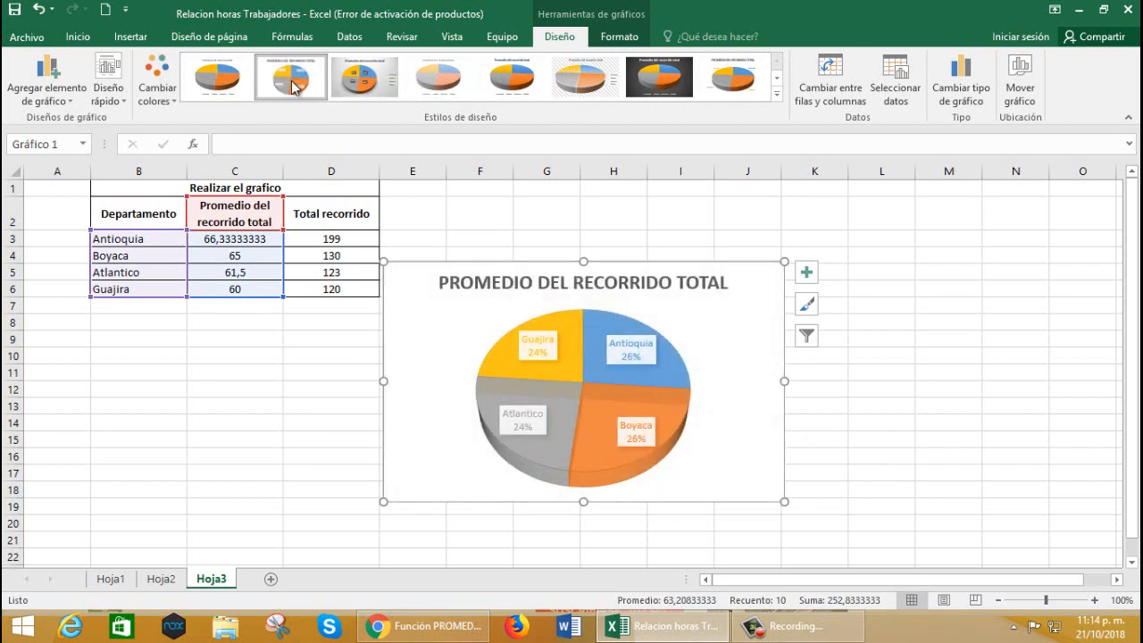
{"action": "left_click", "coordinate": [443, 84]}
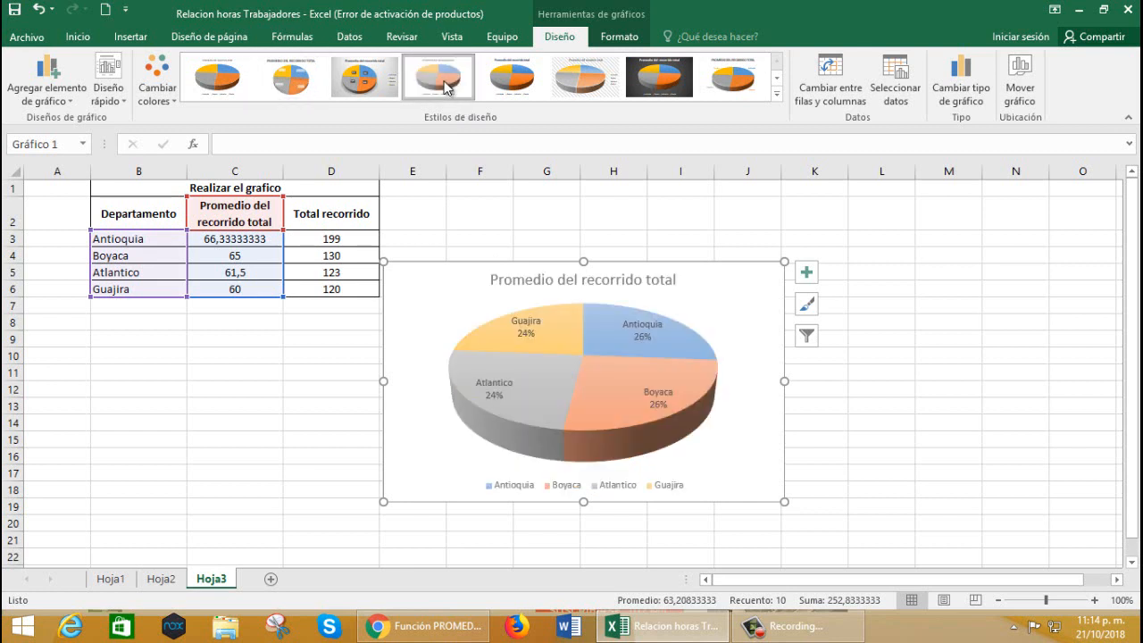
{"action": "left_click", "coordinate": [670, 71]}
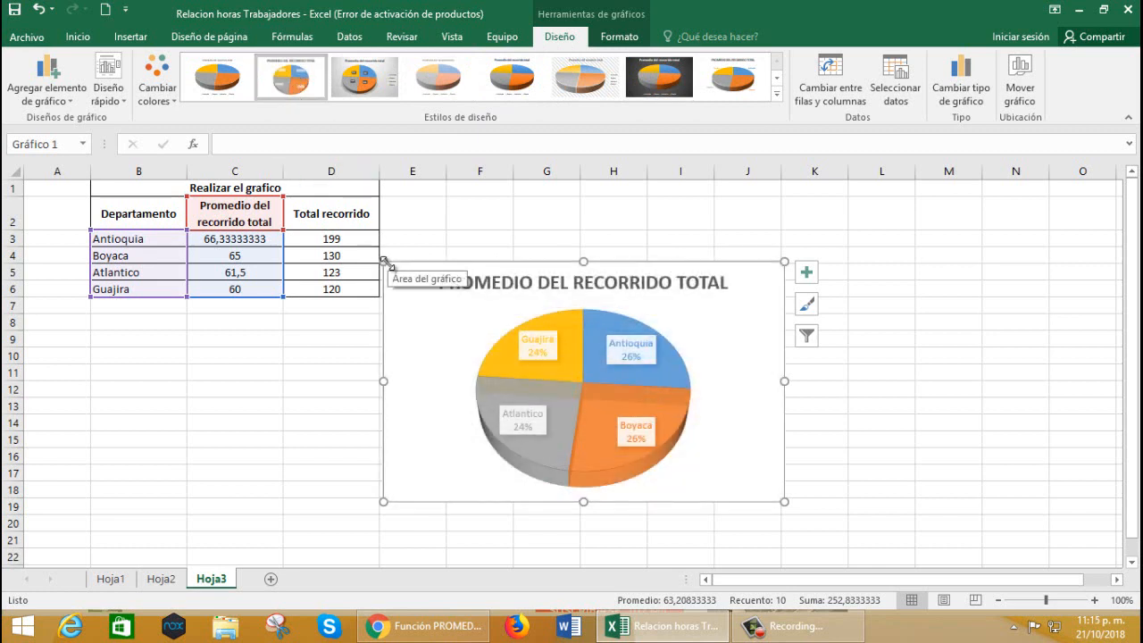
{"action": "left_click", "coordinate": [510, 236]}
{"action": "left_click", "coordinate": [893, 260]}
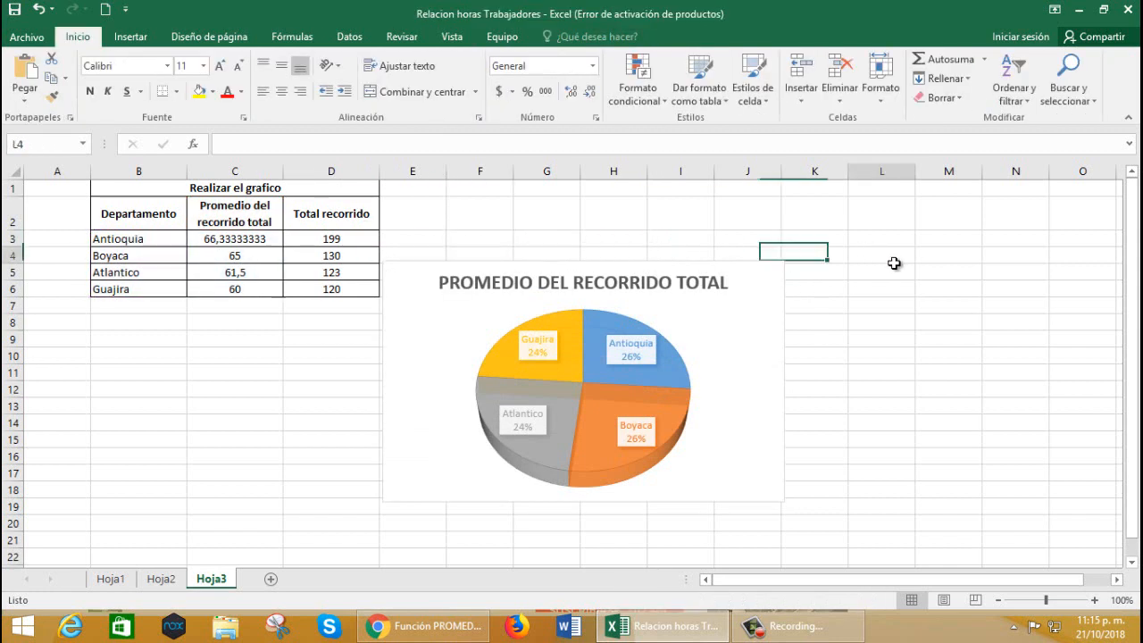
Shrink the average pie chart and place it below the table, across about rows 8 to 19 in columns A to D
{"action": "left_click", "coordinate": [580, 277]}
{"action": "left_click", "coordinate": [407, 304]}
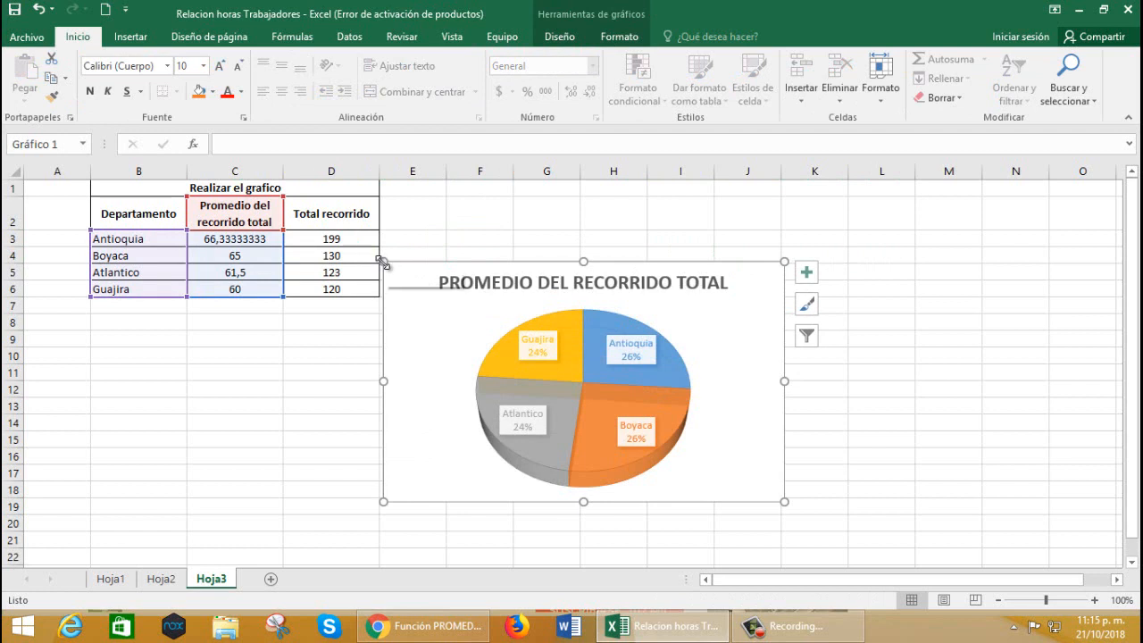
{"action": "left_click_drag", "start_coordinate": [384, 261], "coordinate": [98, 333]}
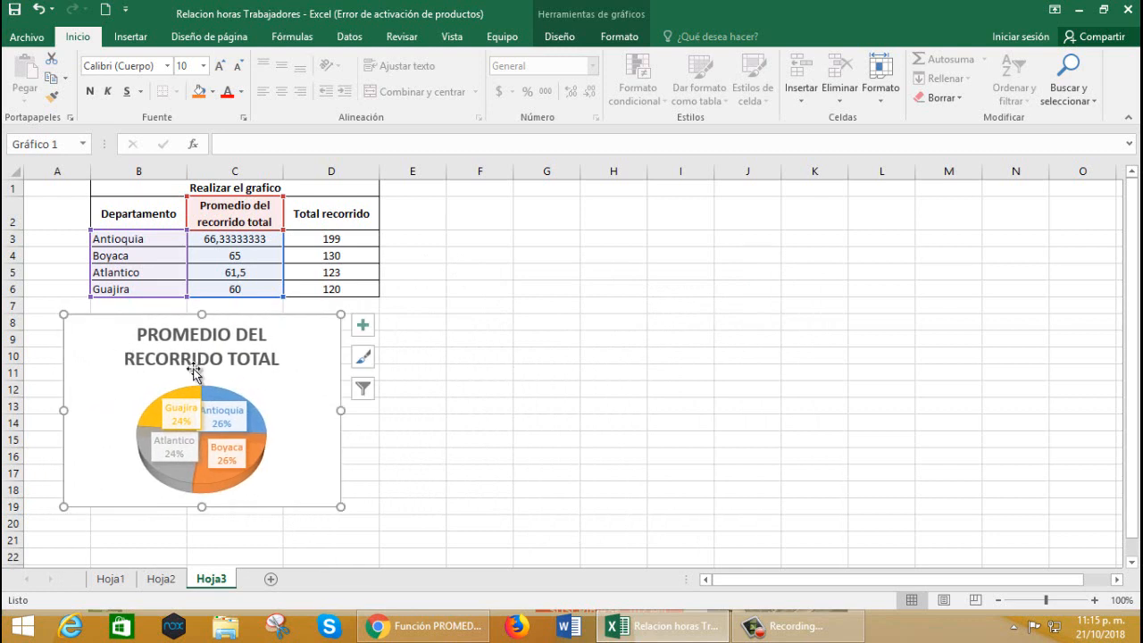
{"action": "left_click", "coordinate": [621, 380]}
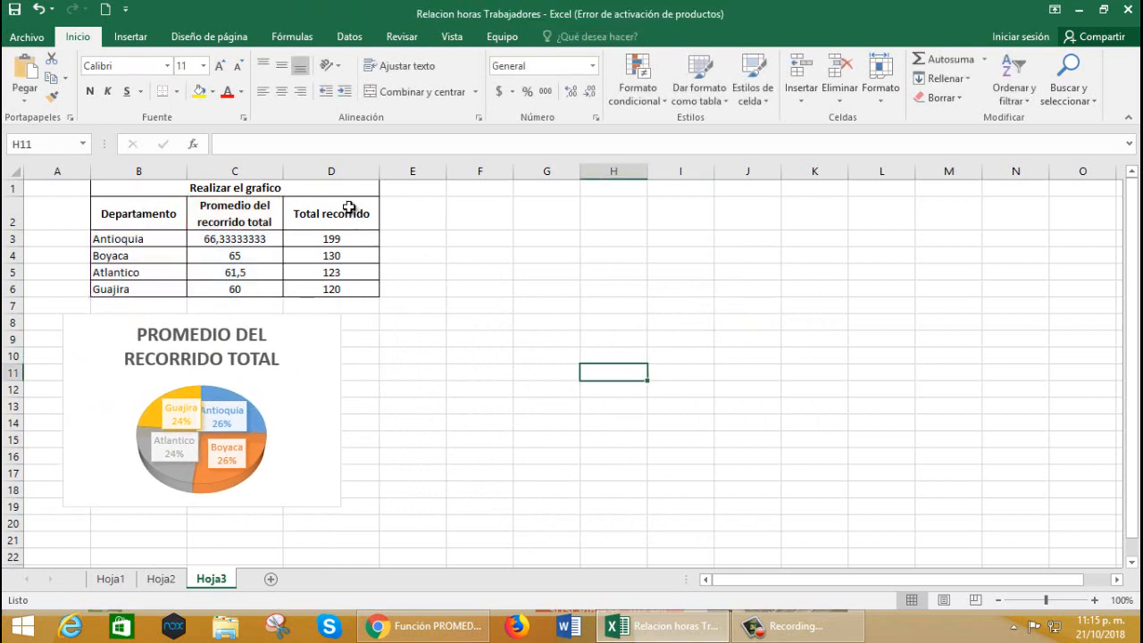
Insert a 3D pie chart from B2:D6 and apply the style with a grey gradient background and dark percentage labels
{"action": "left_click", "coordinate": [108, 203]}
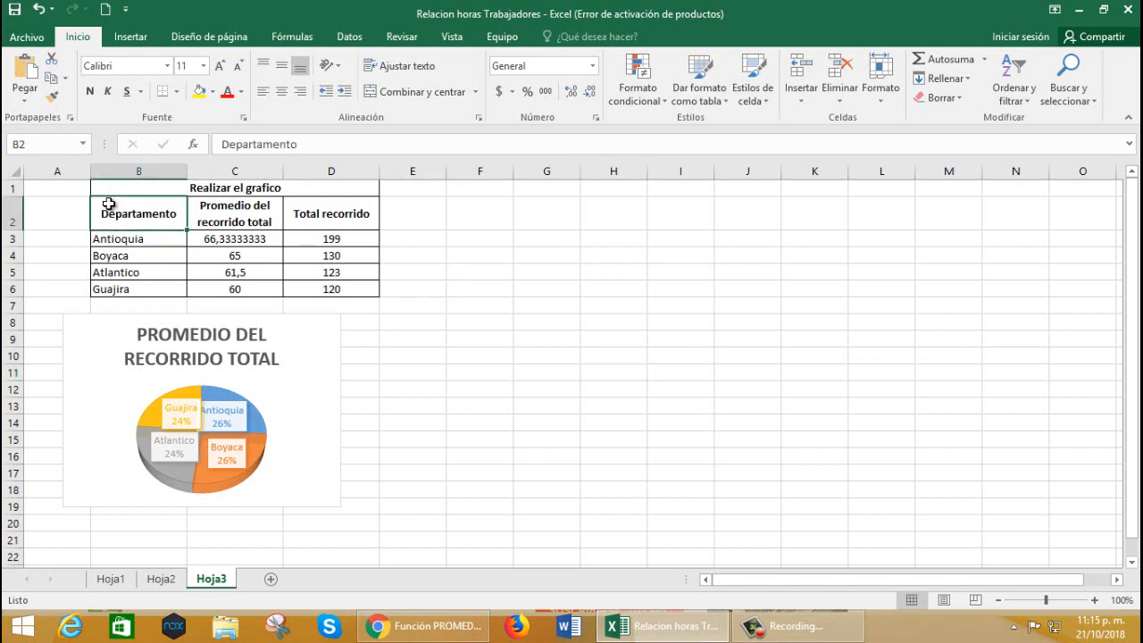
{"action": "left_click_drag", "start_coordinate": [107, 203], "coordinate": [305, 289]}
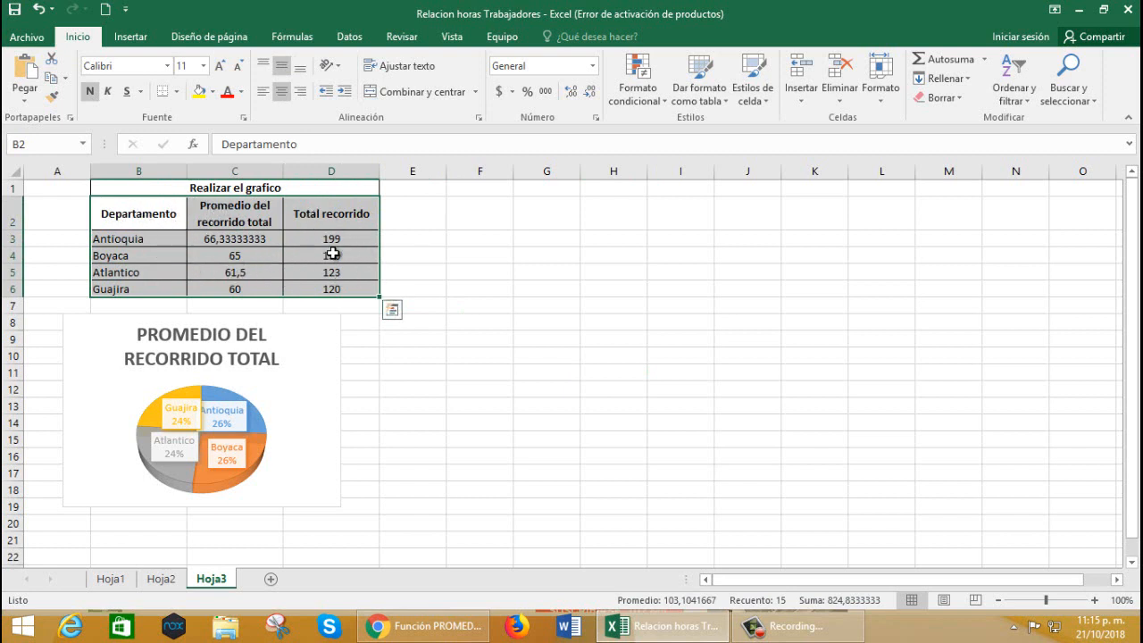
{"action": "left_click", "coordinate": [130, 36]}
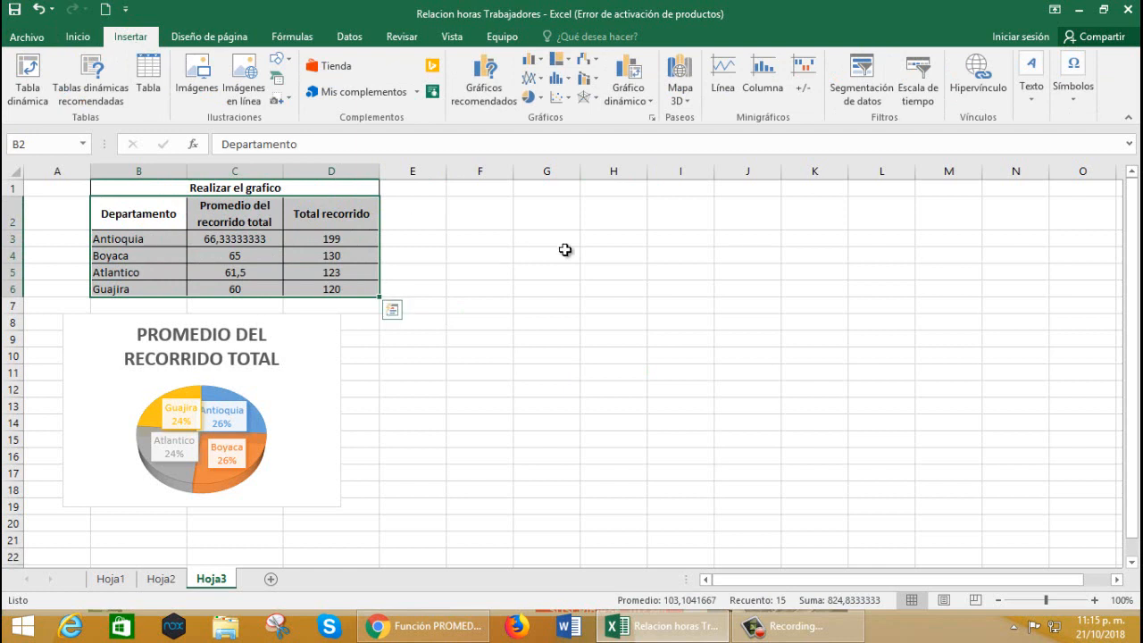
{"action": "left_click", "coordinate": [542, 99]}
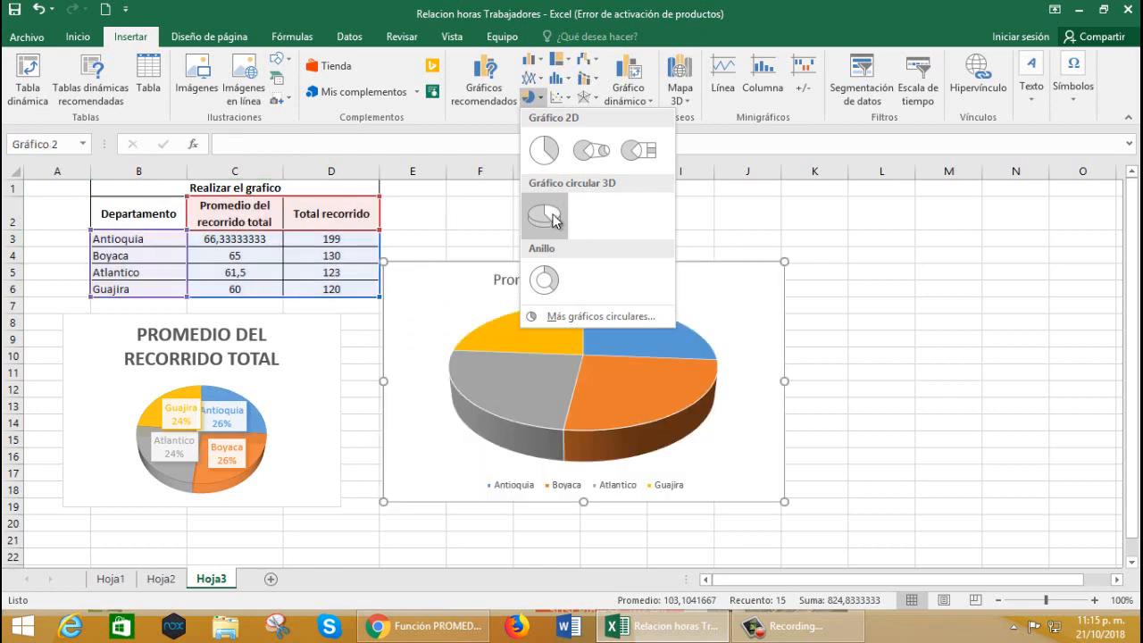
{"action": "left_click", "coordinate": [553, 217]}
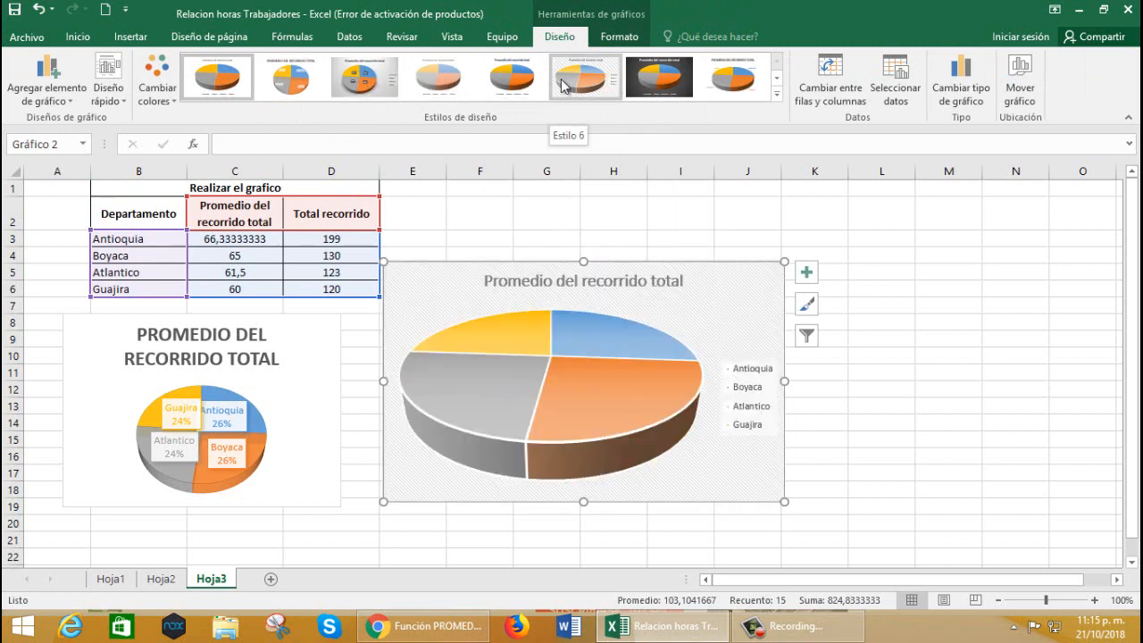
{"action": "left_click", "coordinate": [355, 82]}
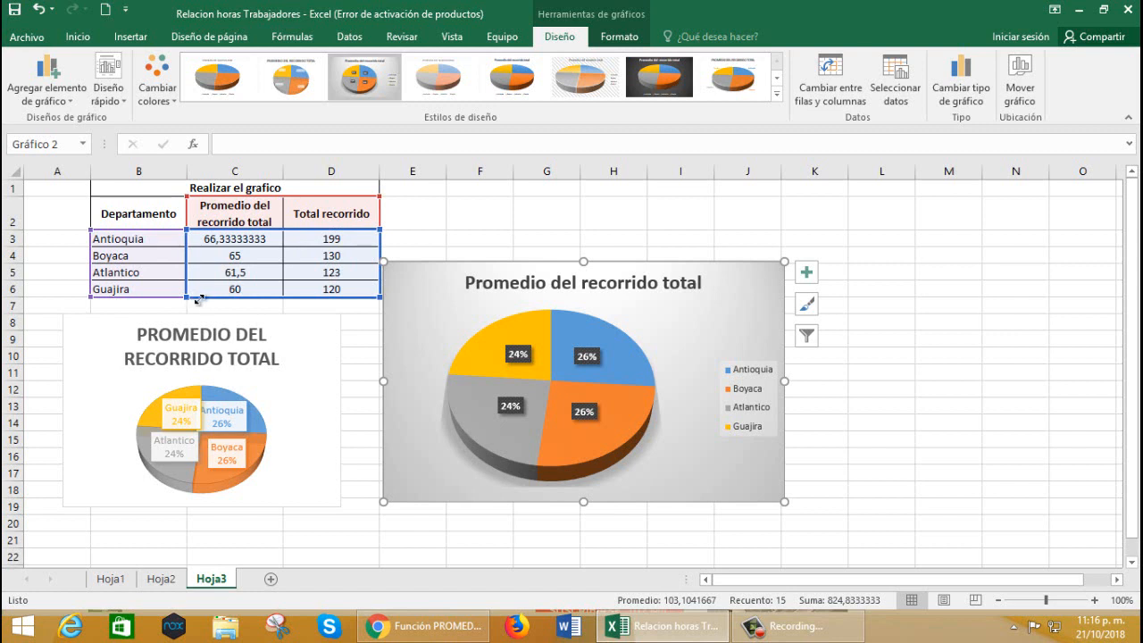
Narrow the second pie chart's data range to the Total recorrido column, D3:D6
{"action": "left_click_drag", "start_coordinate": [216, 301], "coordinate": [254, 300]}
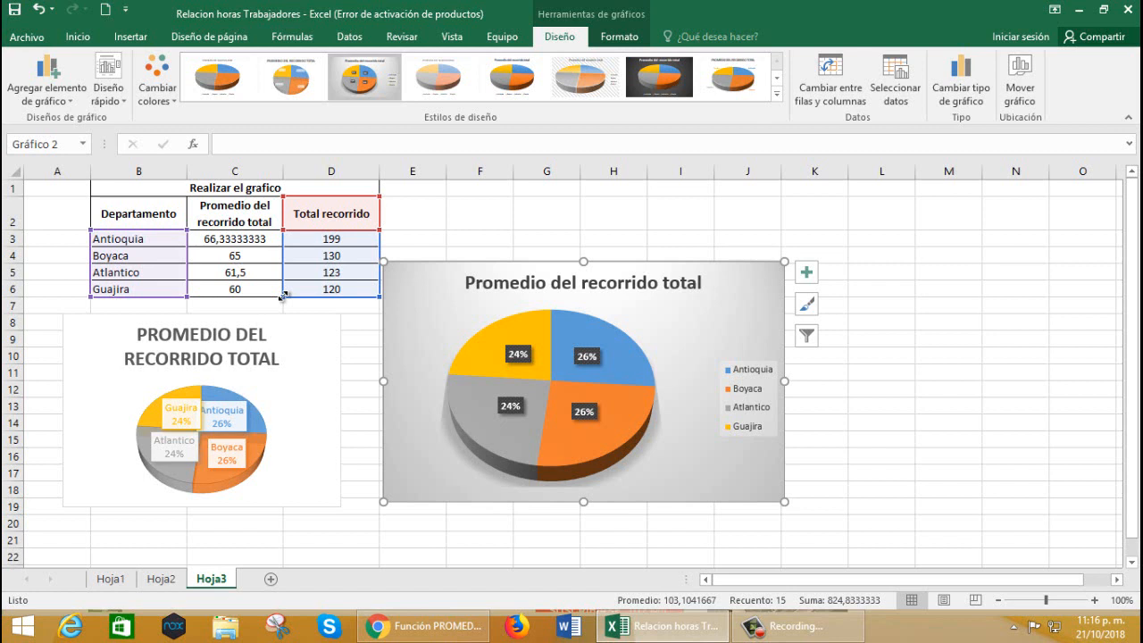
{"action": "left_click_drag", "start_coordinate": [283, 296], "coordinate": [282, 296]}
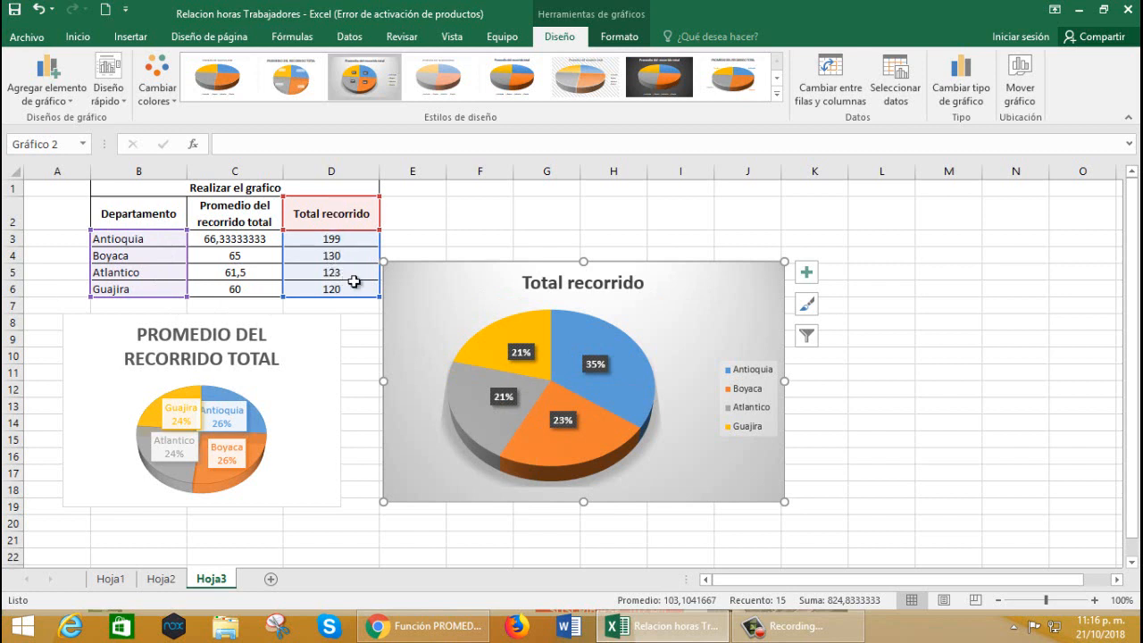
Undo the accidental data range shift and shrink the Total recorrido chart to about rows 8 to 18, columns F to J
{"action": "left_click_drag", "start_coordinate": [383, 265], "coordinate": [445, 252]}
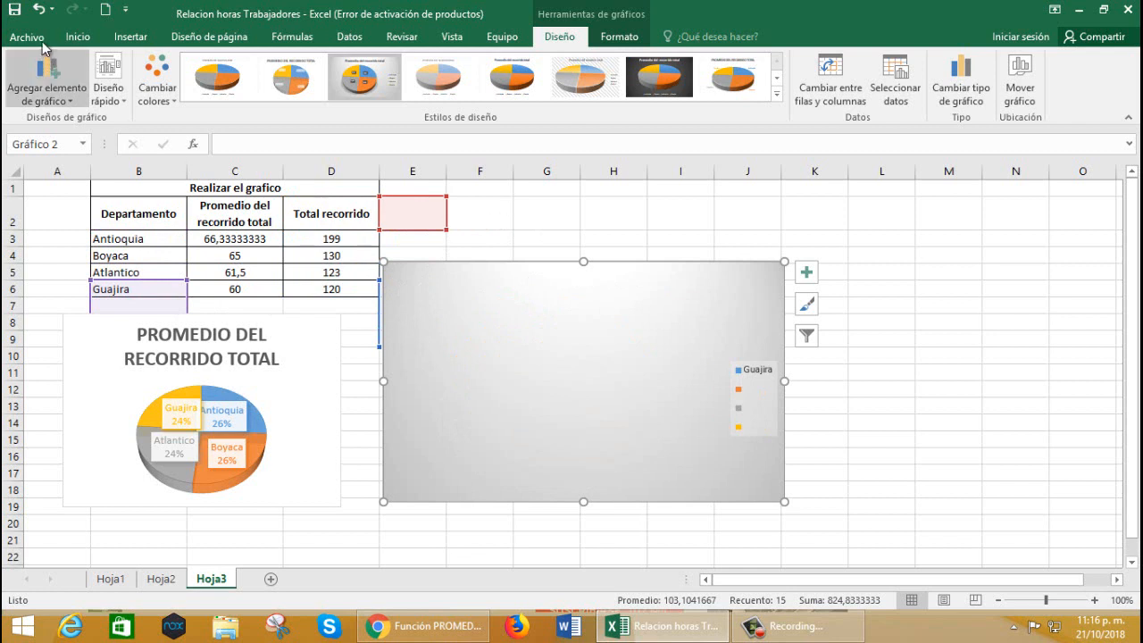
{"action": "left_click", "coordinate": [40, 10]}
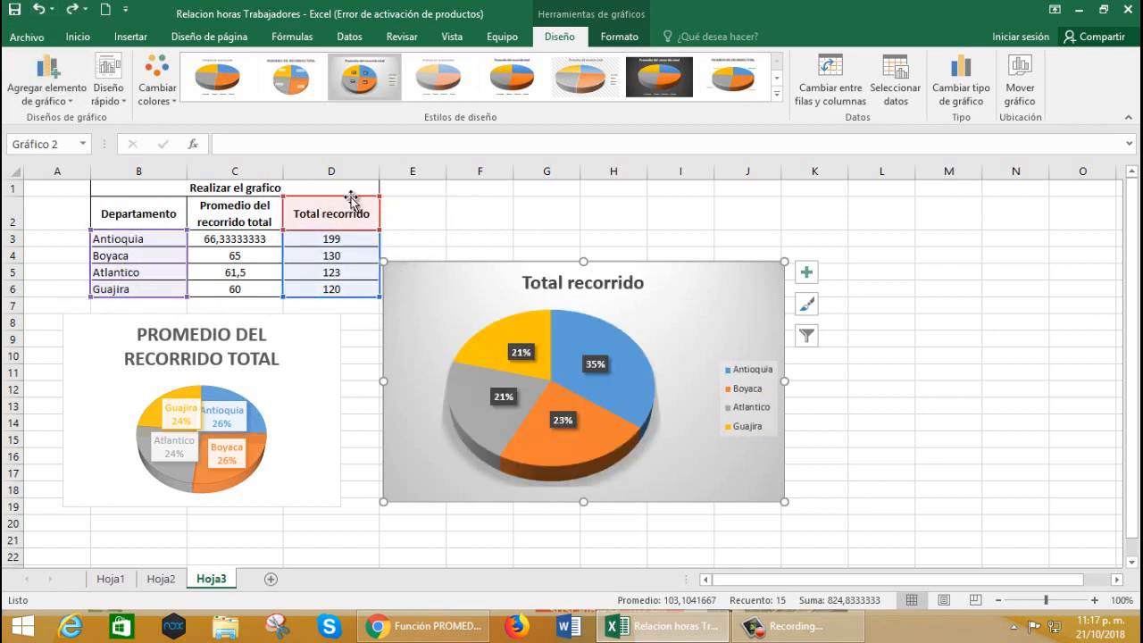
{"action": "left_click_drag", "start_coordinate": [389, 265], "coordinate": [460, 317]}
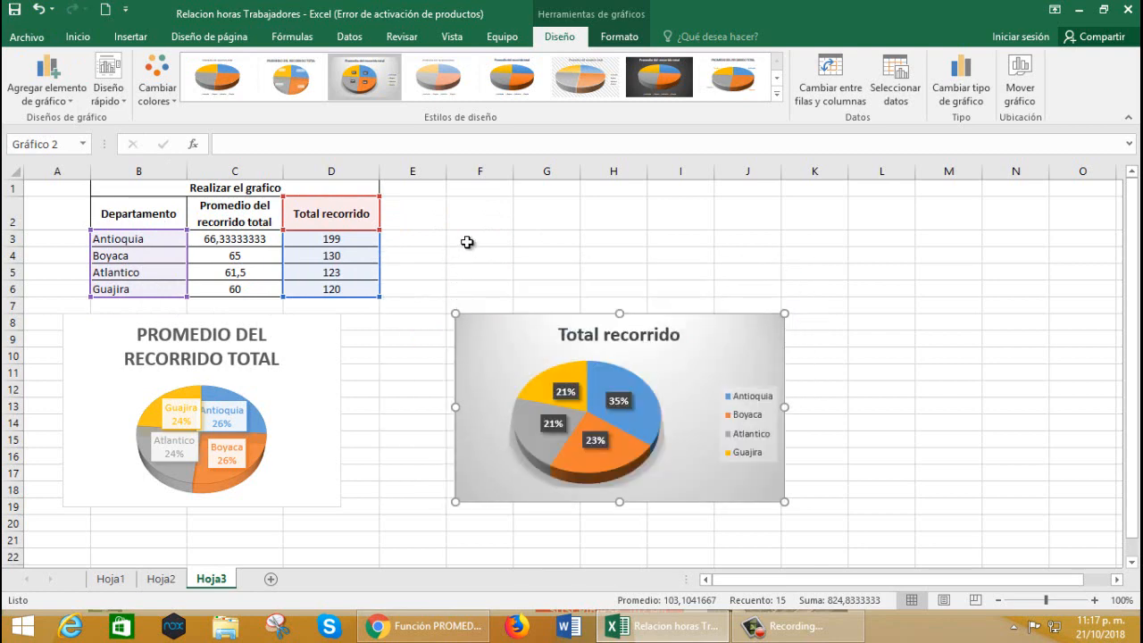
{"action": "left_click", "coordinate": [467, 245]}
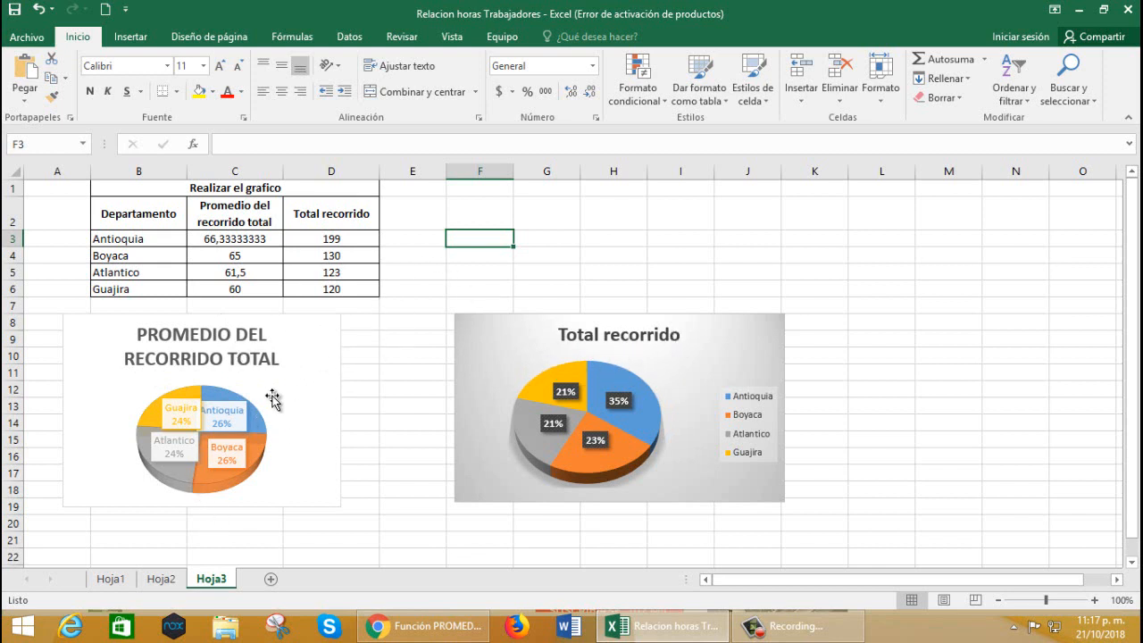
Insert a pivot table from Hoja1's athlete table, A3:G13, on a new worksheet
{"action": "left_click", "coordinate": [111, 580]}
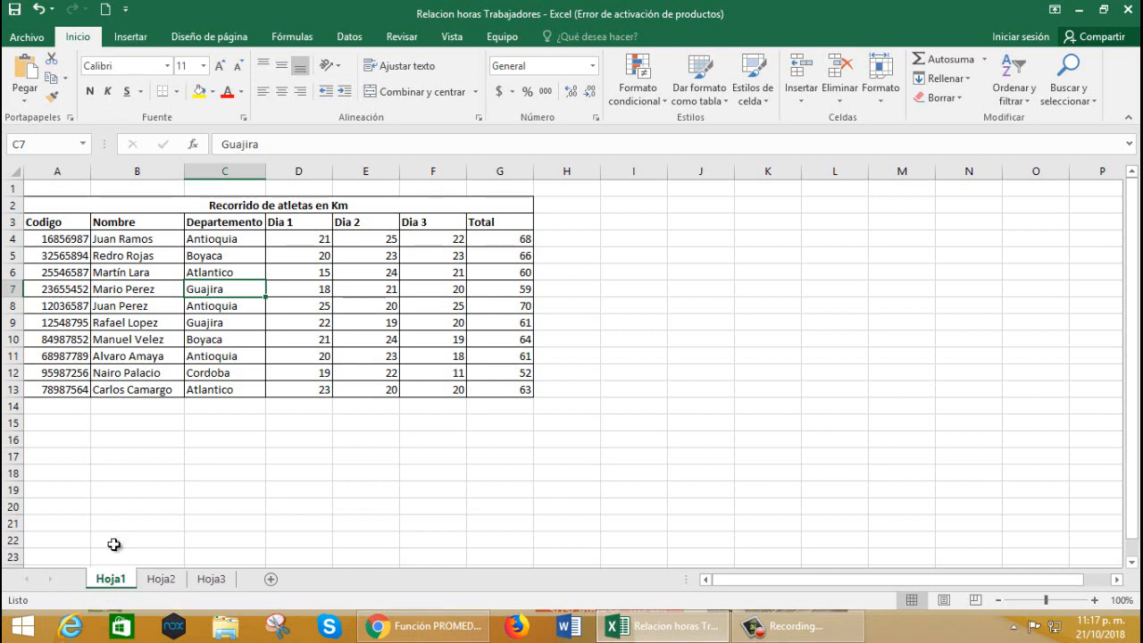
{"action": "left_click", "coordinate": [143, 40]}
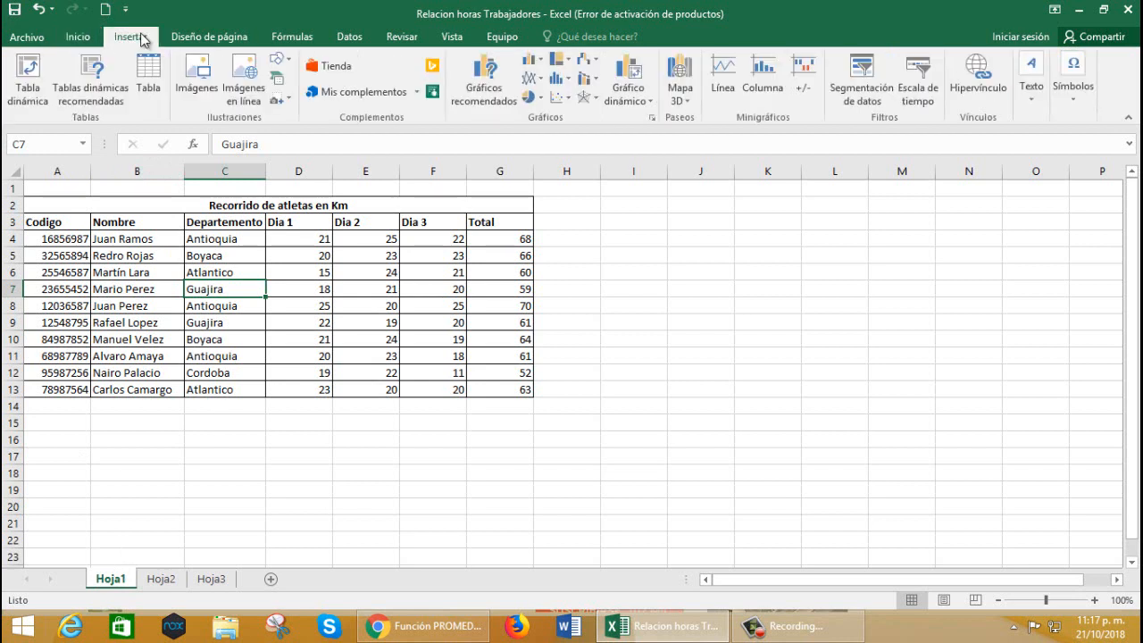
{"action": "left_click", "coordinate": [29, 82]}
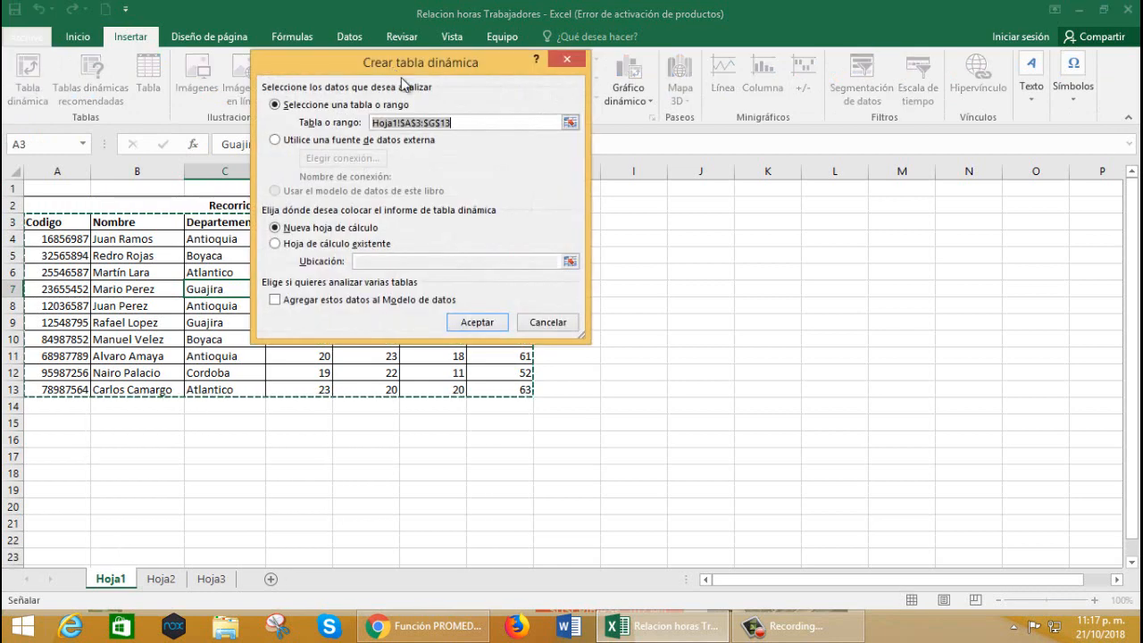
{"action": "left_click_drag", "start_coordinate": [401, 76], "coordinate": [740, 136]}
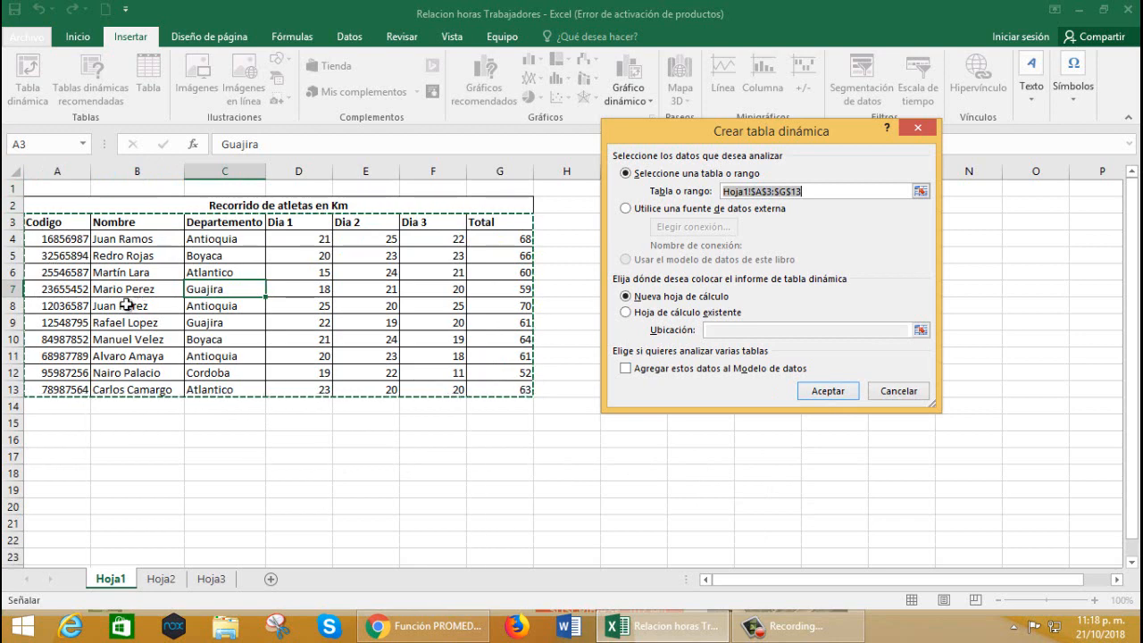
{"action": "left_click", "coordinate": [828, 393]}
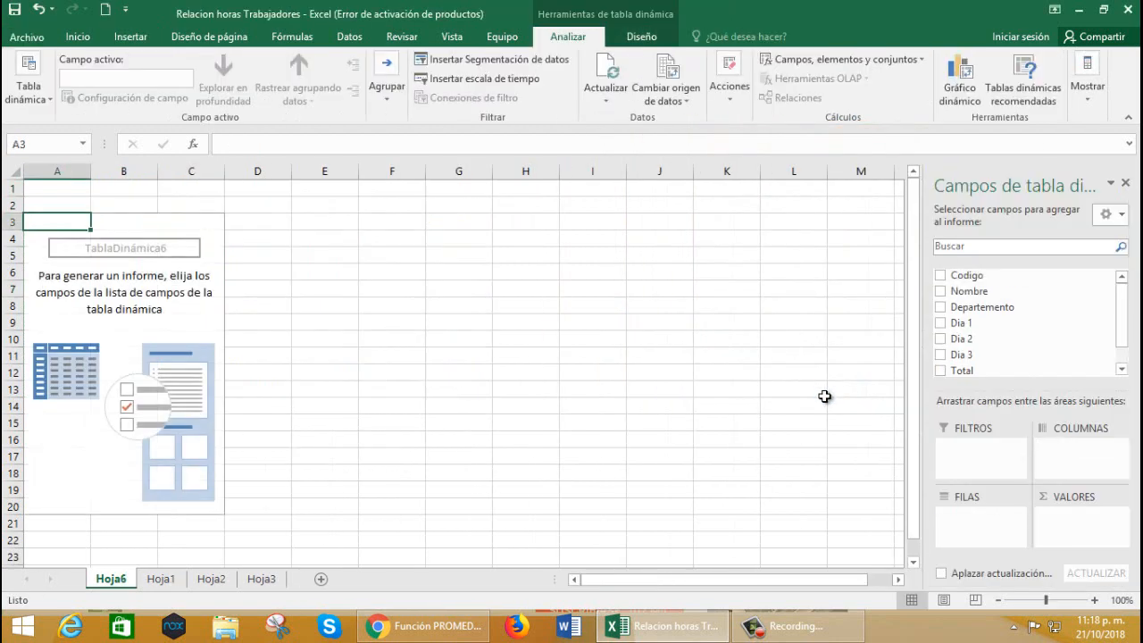
Undo the pivot table insertion and delete the leftover blank sheet Hoja6
{"action": "left_click", "coordinate": [39, 9]}
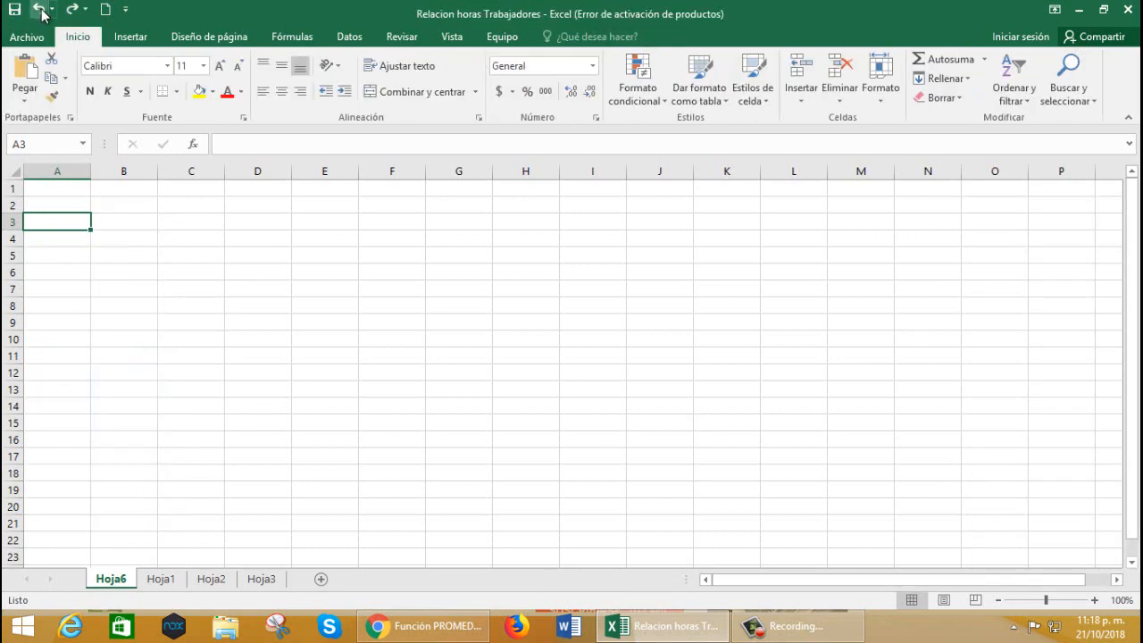
{"action": "right_click", "coordinate": [103, 581]}
{"action": "left_click", "coordinate": [148, 408]}
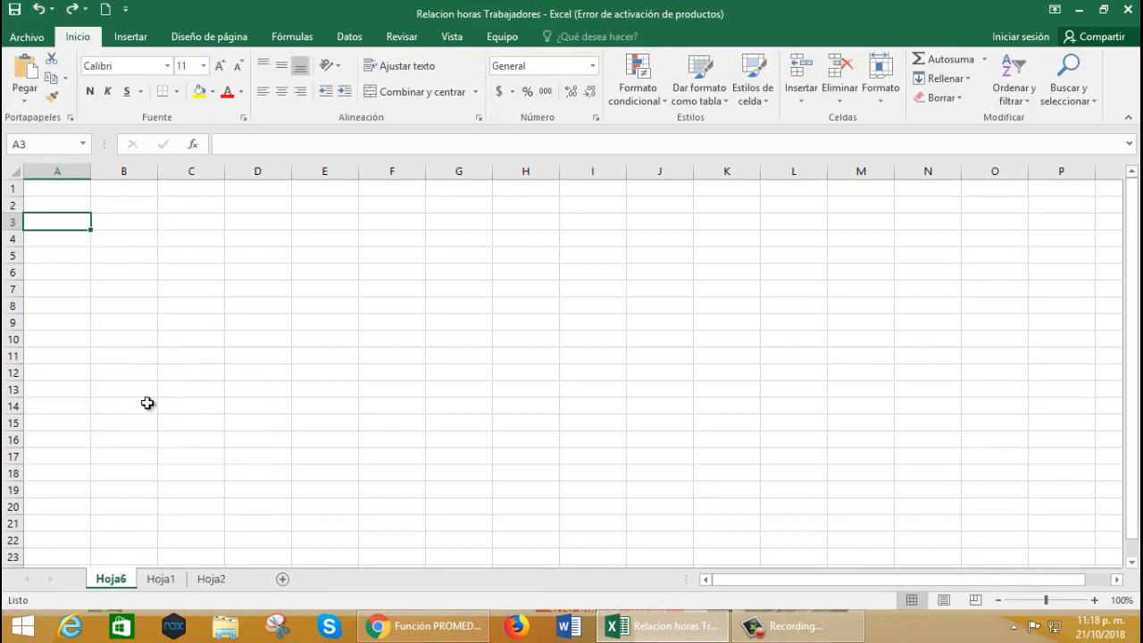
Create a pivot table on a new worksheet, selecting Hoja1's range A3:G13 by hand from an empty starting cell
{"action": "left_click", "coordinate": [369, 508]}
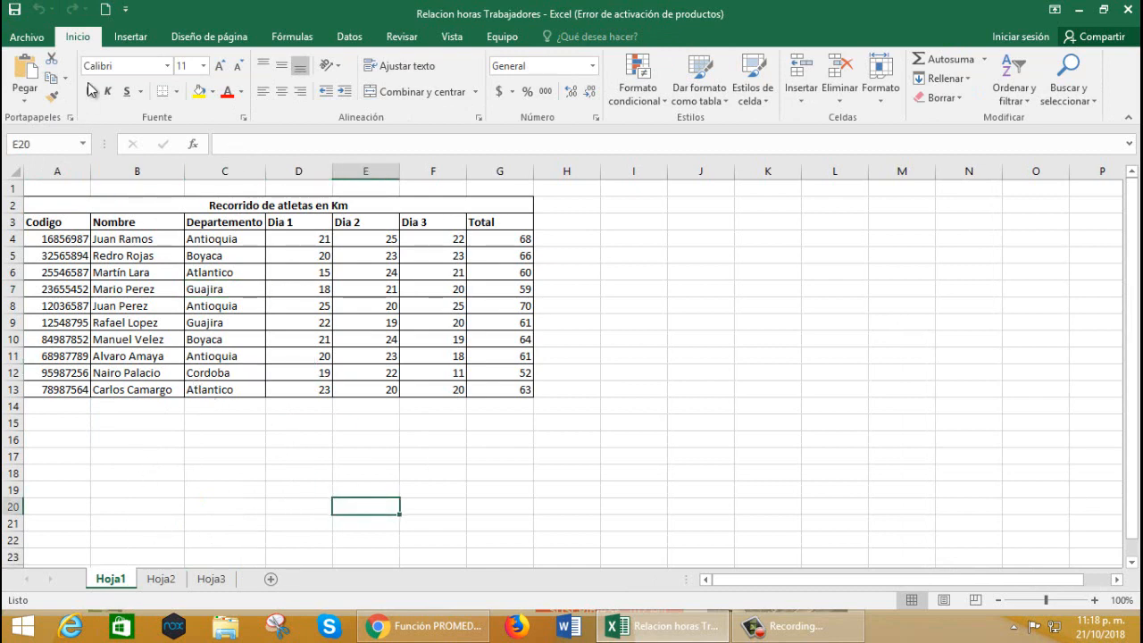
{"action": "left_click", "coordinate": [129, 39]}
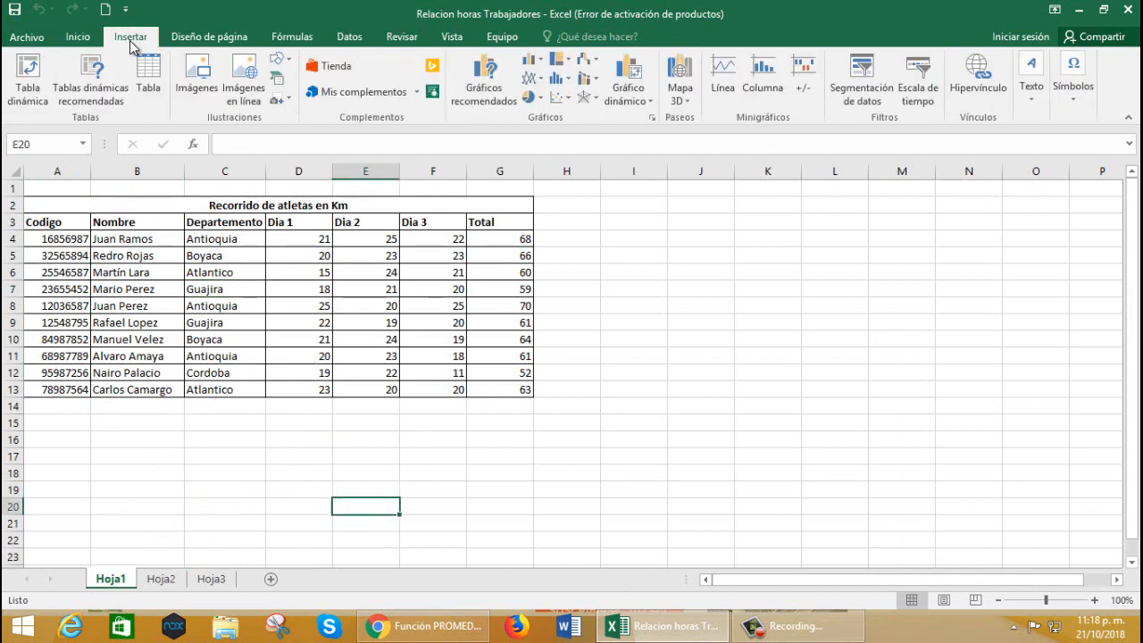
{"action": "left_click", "coordinate": [27, 76]}
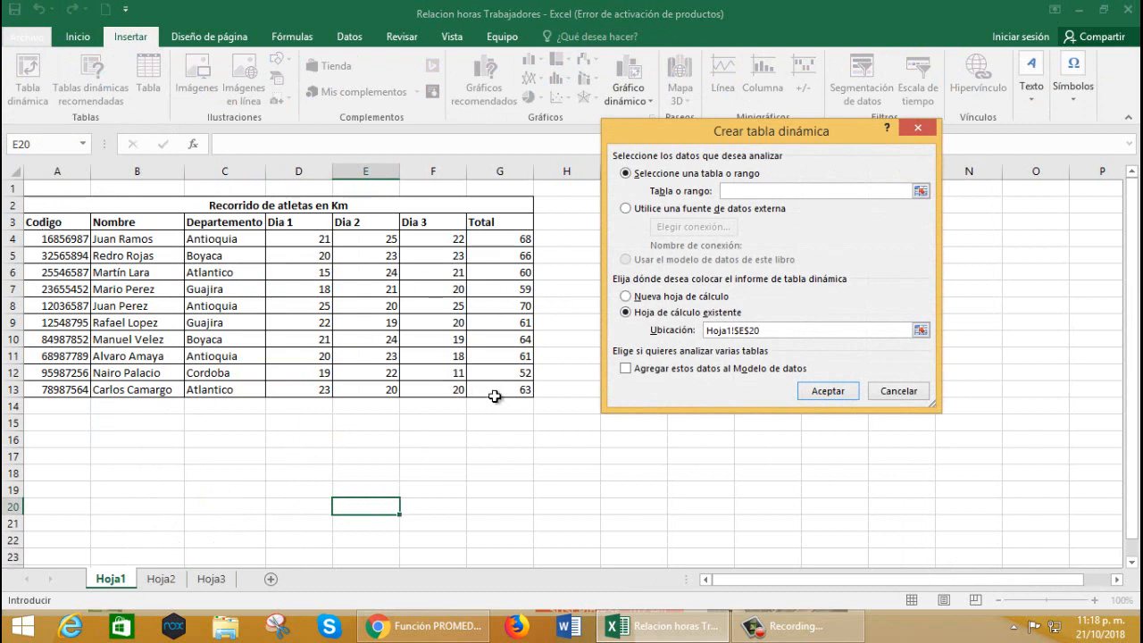
{"action": "left_click_drag", "start_coordinate": [495, 396], "coordinate": [182, 273]}
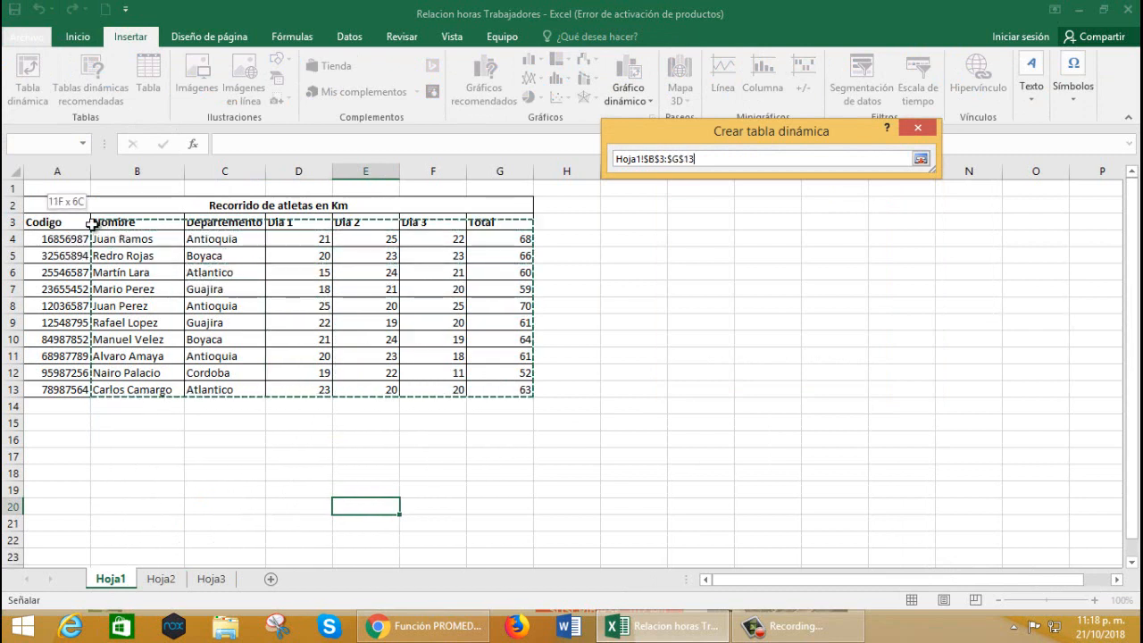
{"action": "left_click_drag", "start_coordinate": [56, 223], "coordinate": [56, 224]}
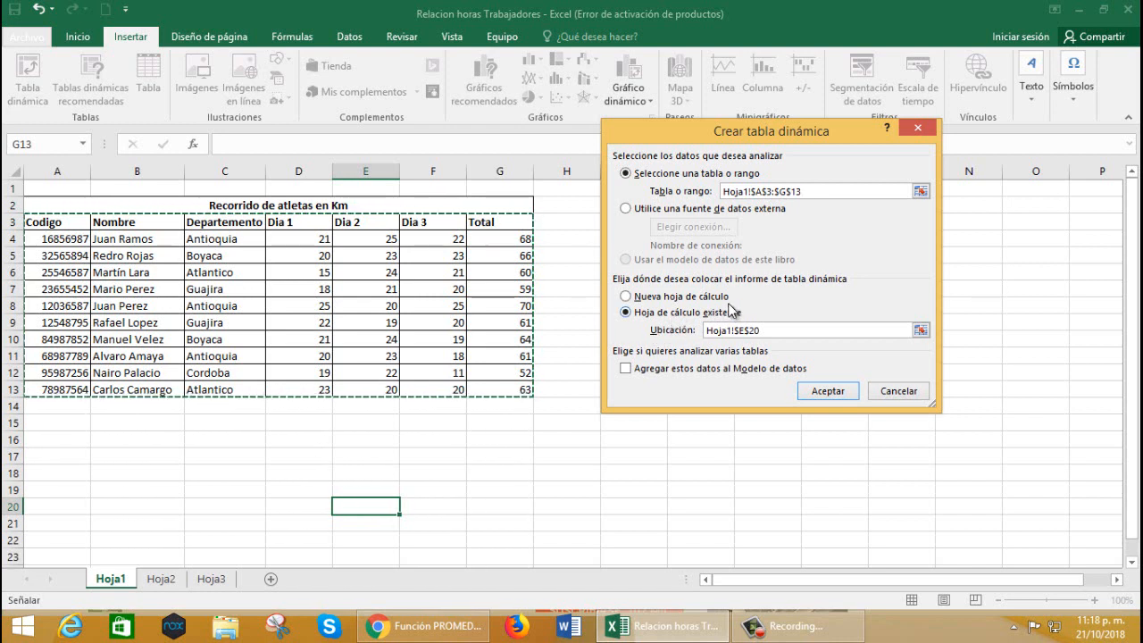
{"action": "left_click", "coordinate": [627, 298]}
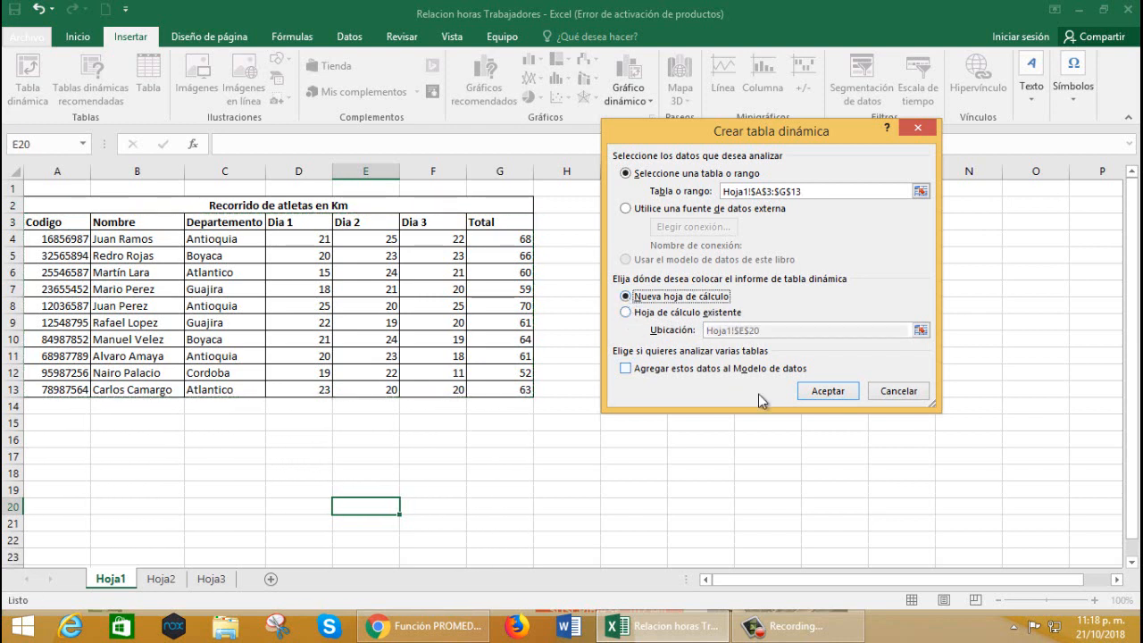
{"action": "left_click", "coordinate": [826, 392]}
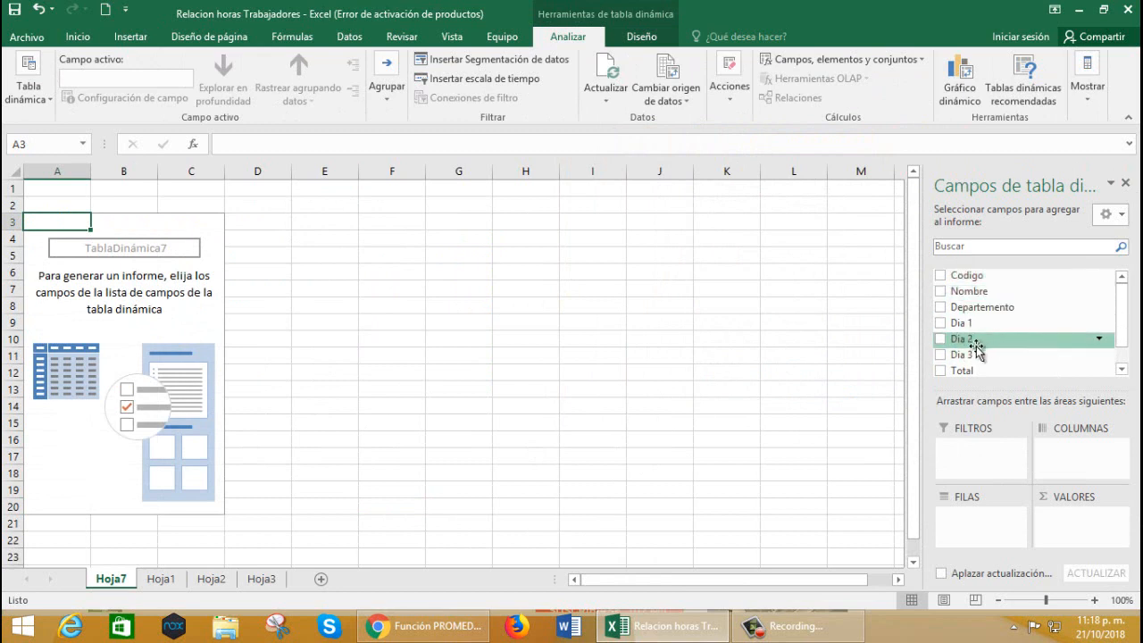
Add Departamento to the pivot table's columns area and Total to its rows area
{"action": "left_click", "coordinate": [1123, 370]}
{"action": "left_click_drag", "start_coordinate": [1120, 347], "coordinate": [1118, 307]}
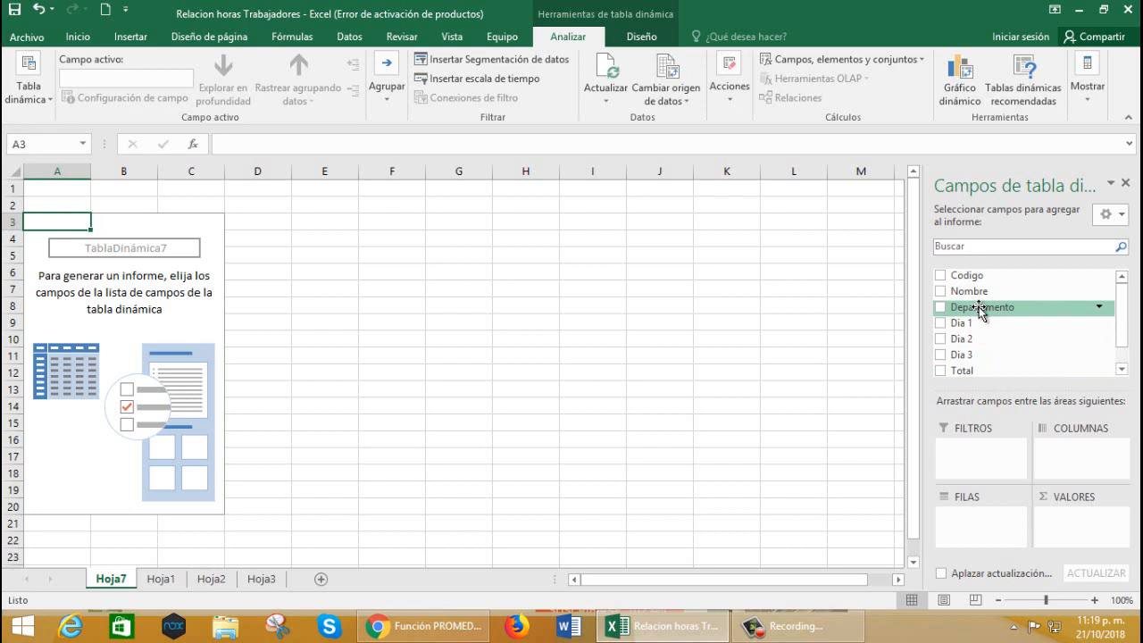
{"action": "left_click_drag", "start_coordinate": [980, 309], "coordinate": [1078, 457]}
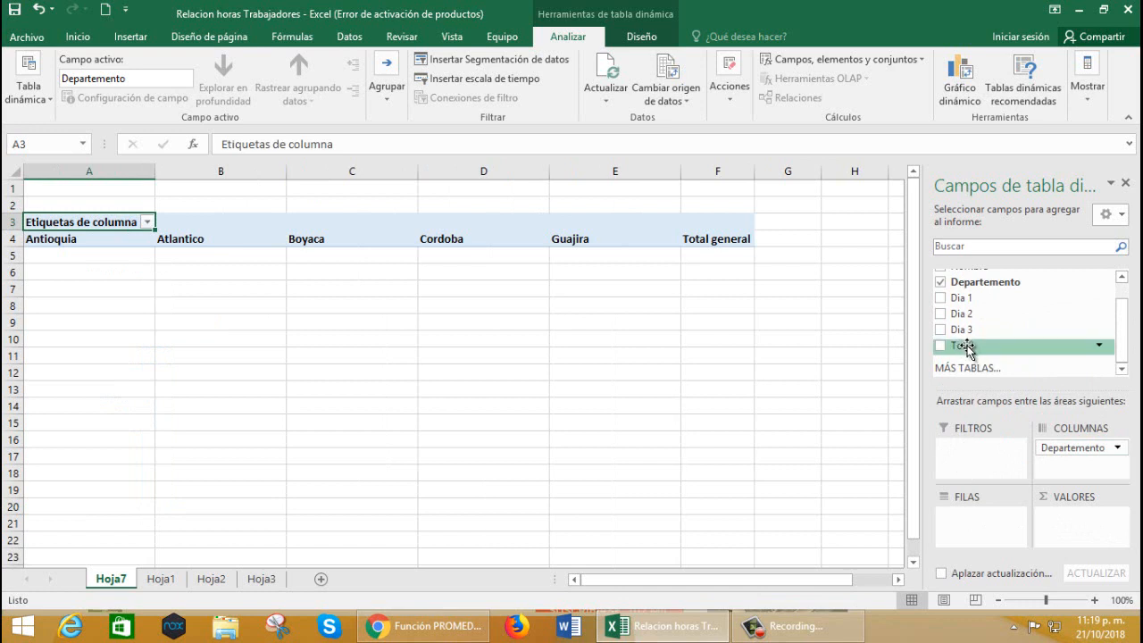
{"action": "left_click_drag", "start_coordinate": [969, 347], "coordinate": [979, 534]}
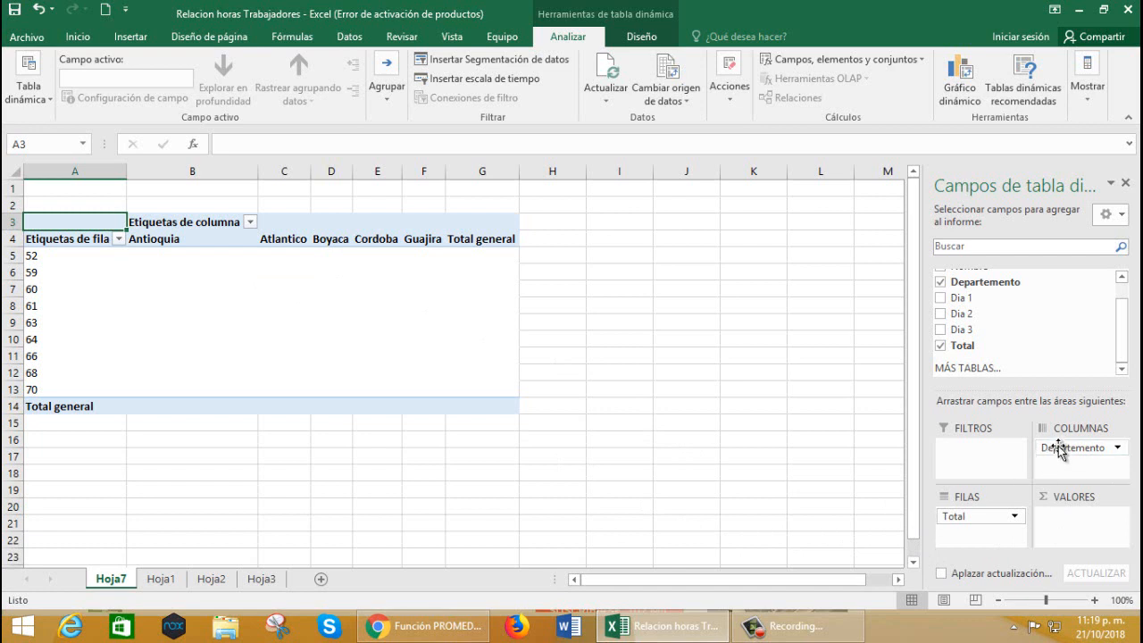
Rearrange the pivot fields so that Departamento is in rows and Total is summed in values
{"action": "mouse_move", "coordinate": [1067, 447]}
{"action": "left_mouse_down"}
{"action": "mouse_move", "coordinate": [1038, 531]}
{"action": "mouse_move", "coordinate": [978, 539]}
{"action": "mouse_move", "coordinate": [1063, 453]}
{"action": "left_mouse_up"}
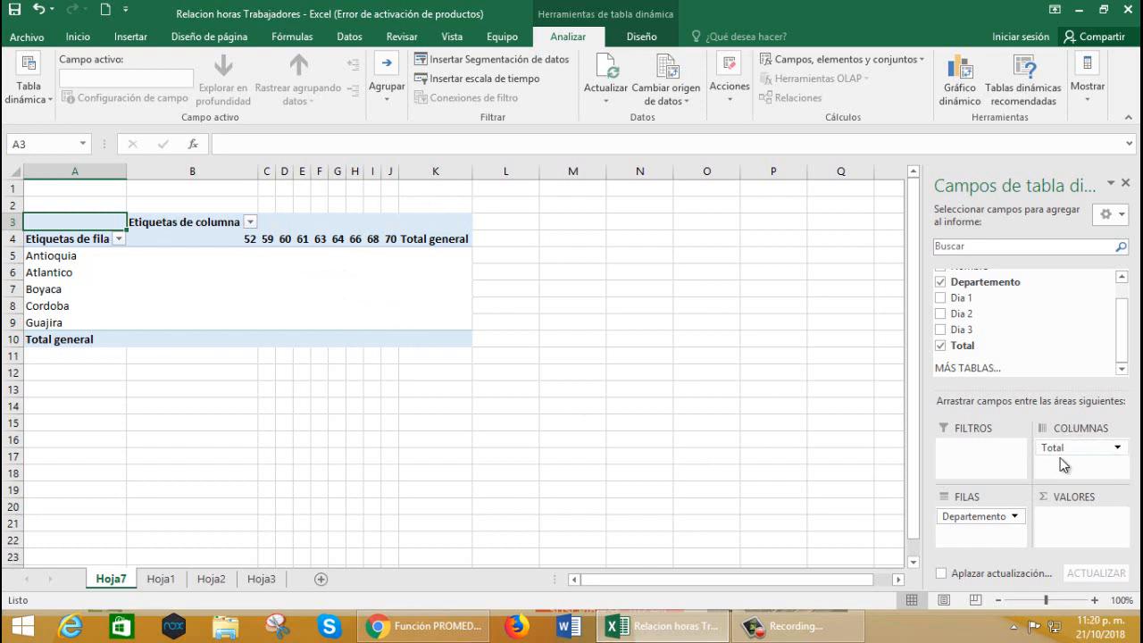
{"action": "left_click_drag", "start_coordinate": [1058, 447], "coordinate": [1056, 525]}
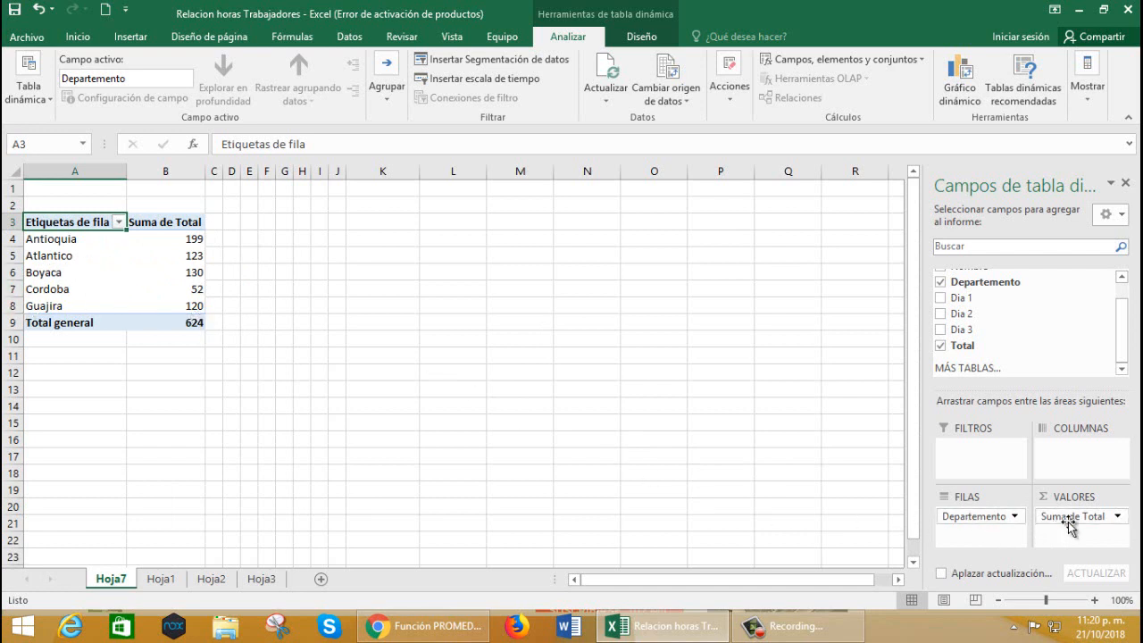
{"action": "mouse_move", "coordinate": [1067, 515]}
{"action": "left_mouse_down"}
{"action": "mouse_move", "coordinate": [1010, 501]}
{"action": "mouse_move", "coordinate": [995, 453]}
{"action": "mouse_move", "coordinate": [1059, 523]}
{"action": "left_mouse_up"}
Try Departamento as the pivot table's column field and return it to the rows area
{"action": "left_click_drag", "start_coordinate": [1124, 330], "coordinate": [1123, 297]}
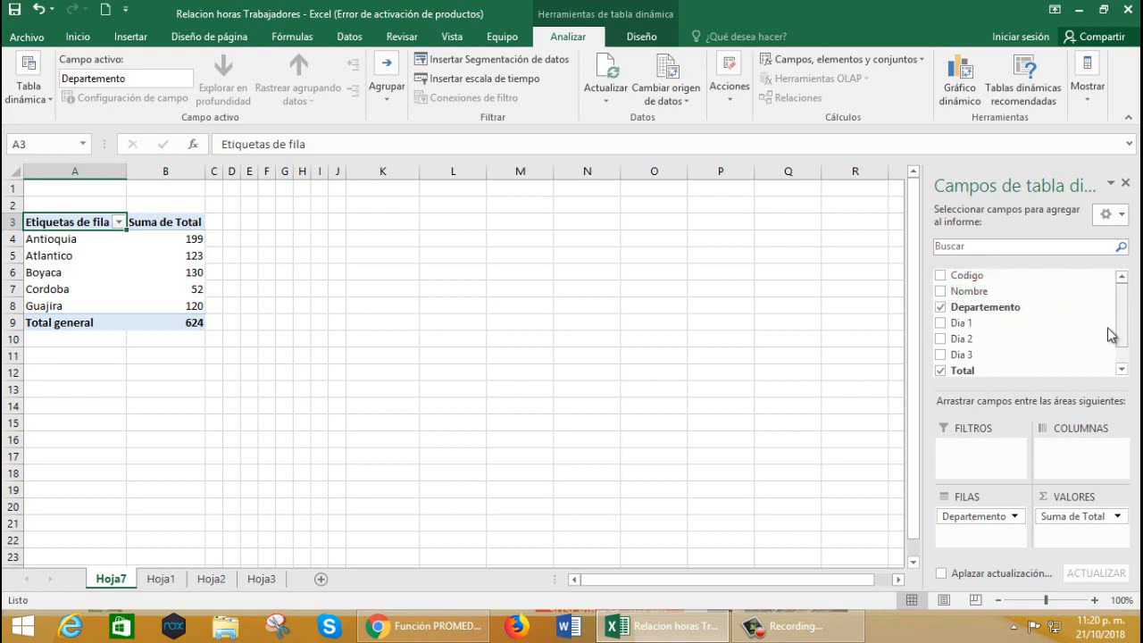
{"action": "scroll", "coordinate": [1125, 338], "scroll_direction": "down", "scroll_amount": 1}
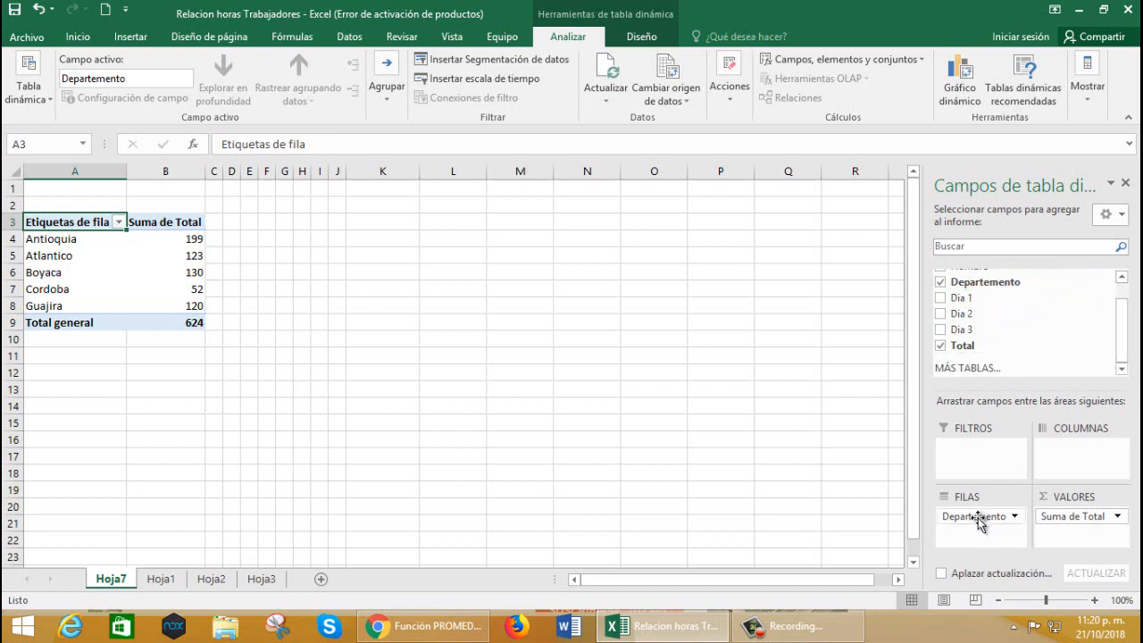
{"action": "mouse_move", "coordinate": [979, 527]}
{"action": "left_mouse_down"}
{"action": "mouse_move", "coordinate": [1072, 456]}
{"action": "mouse_move", "coordinate": [983, 527]}
{"action": "left_mouse_up"}
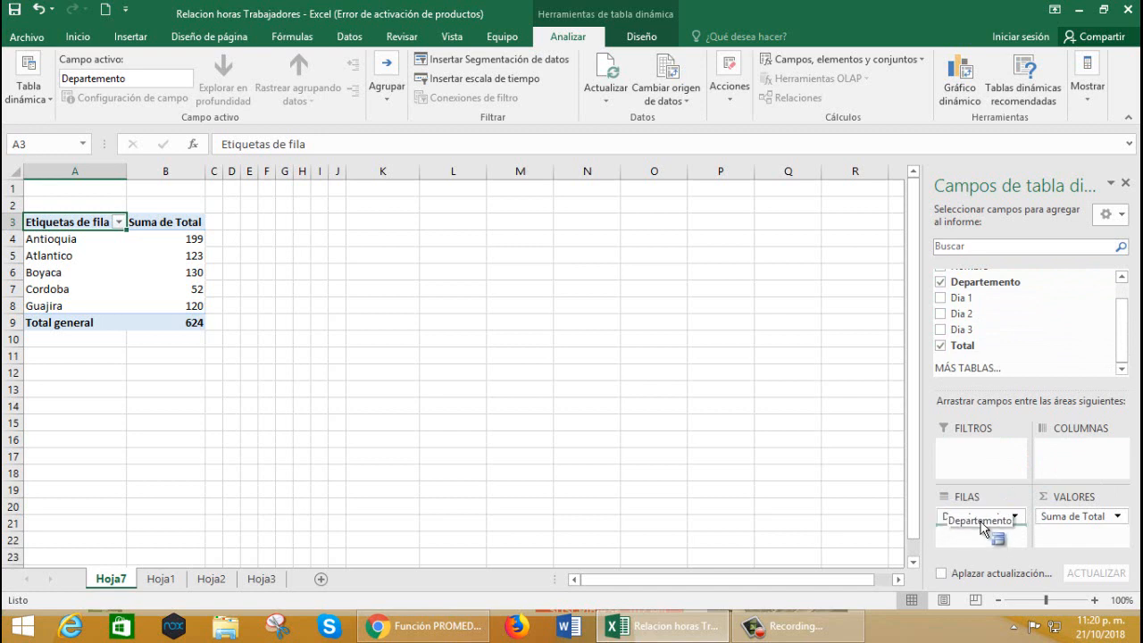
{"action": "left_click_drag", "start_coordinate": [981, 521], "coordinate": [977, 518]}
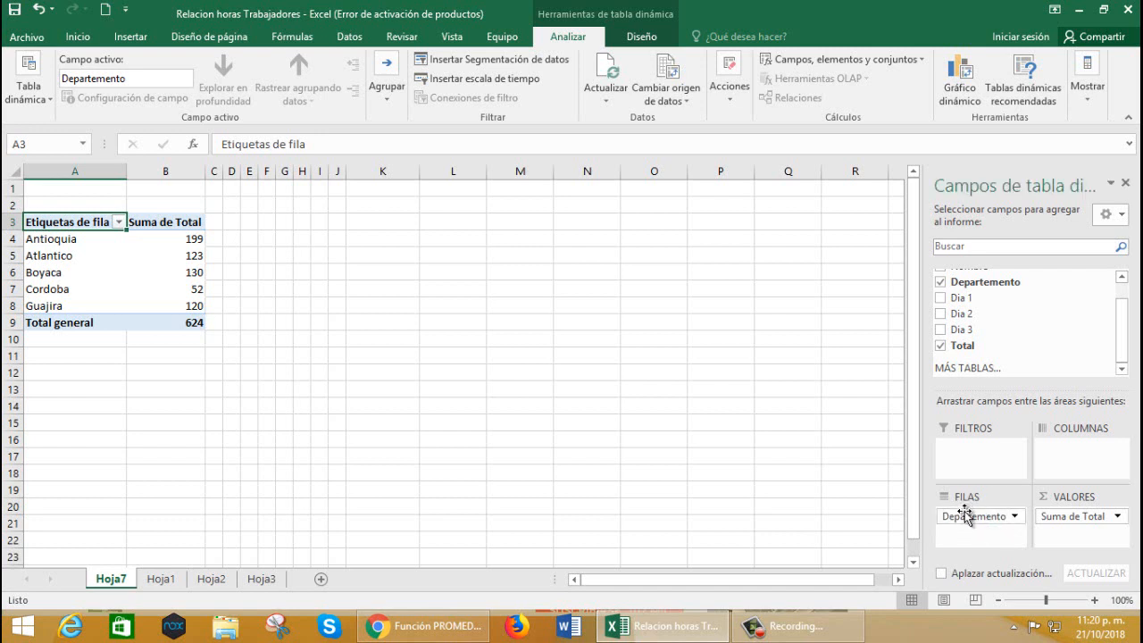
{"action": "left_click_drag", "start_coordinate": [972, 518], "coordinate": [1070, 461]}
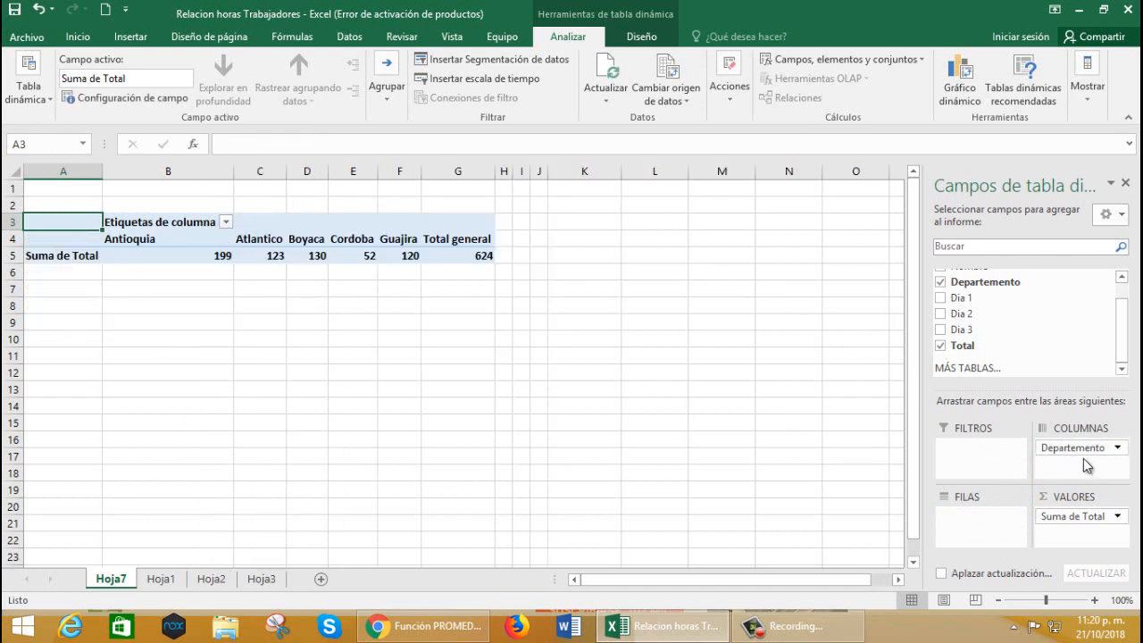
{"action": "left_click_drag", "start_coordinate": [1080, 445], "coordinate": [970, 519]}
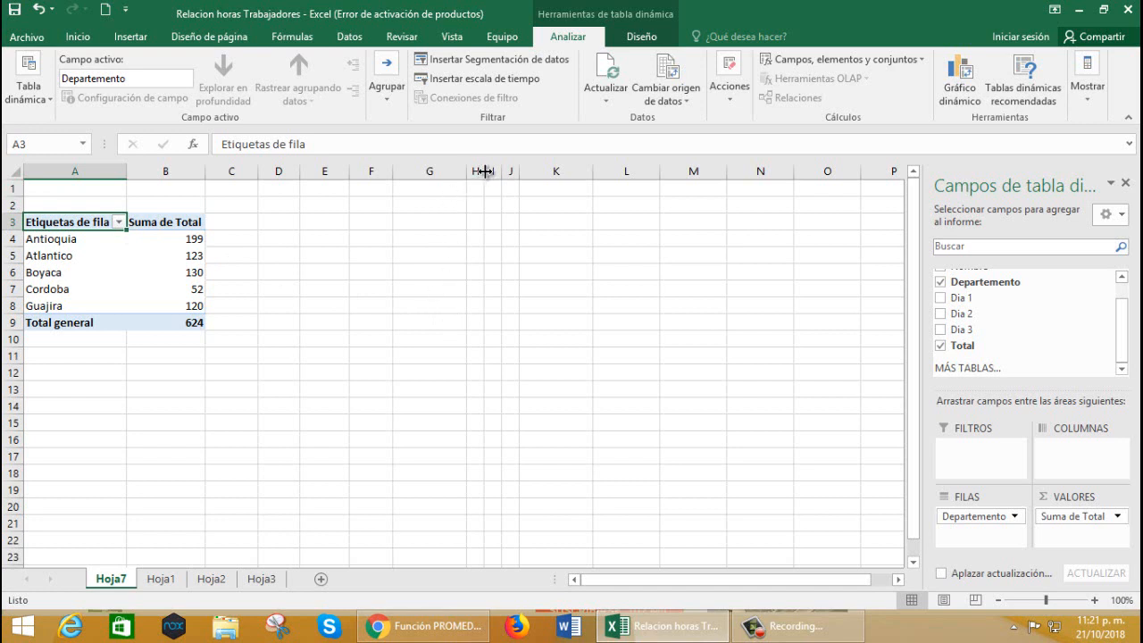
Widen column H of the pivot table sheet slightly
{"action": "left_click_drag", "start_coordinate": [484, 170], "coordinate": [504, 179]}
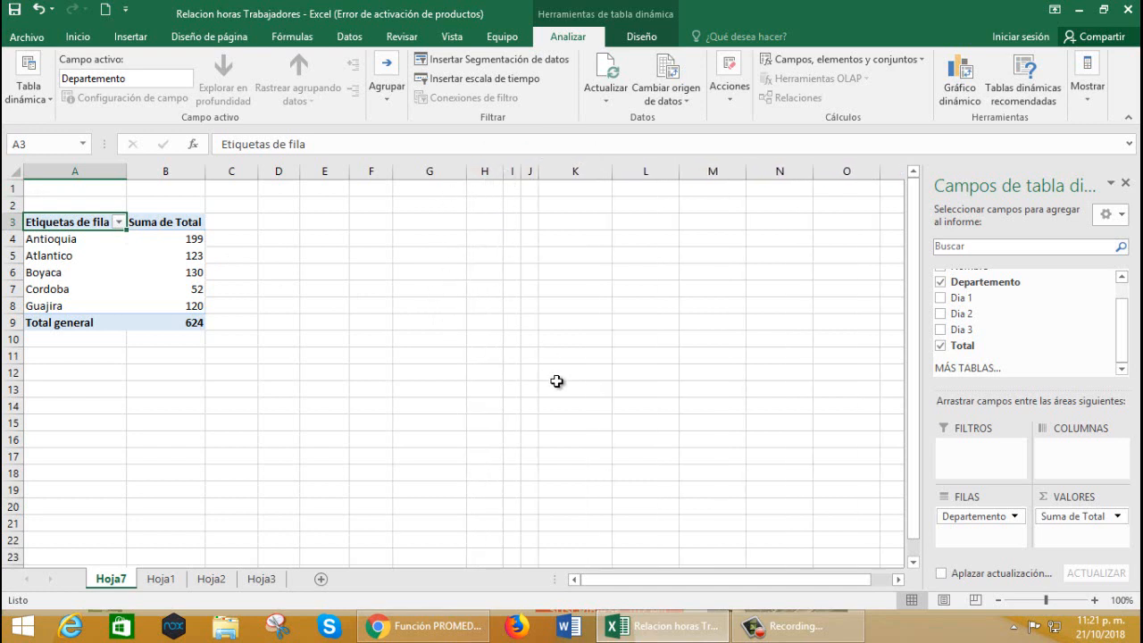
{"action": "mouse_move", "coordinate": [798, 633]}
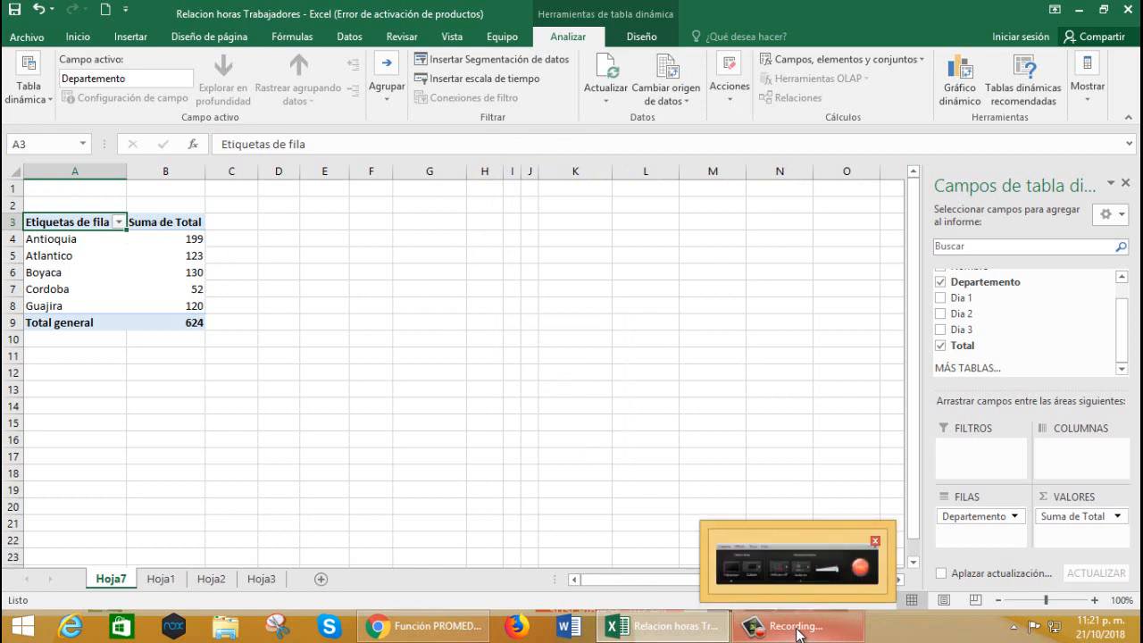